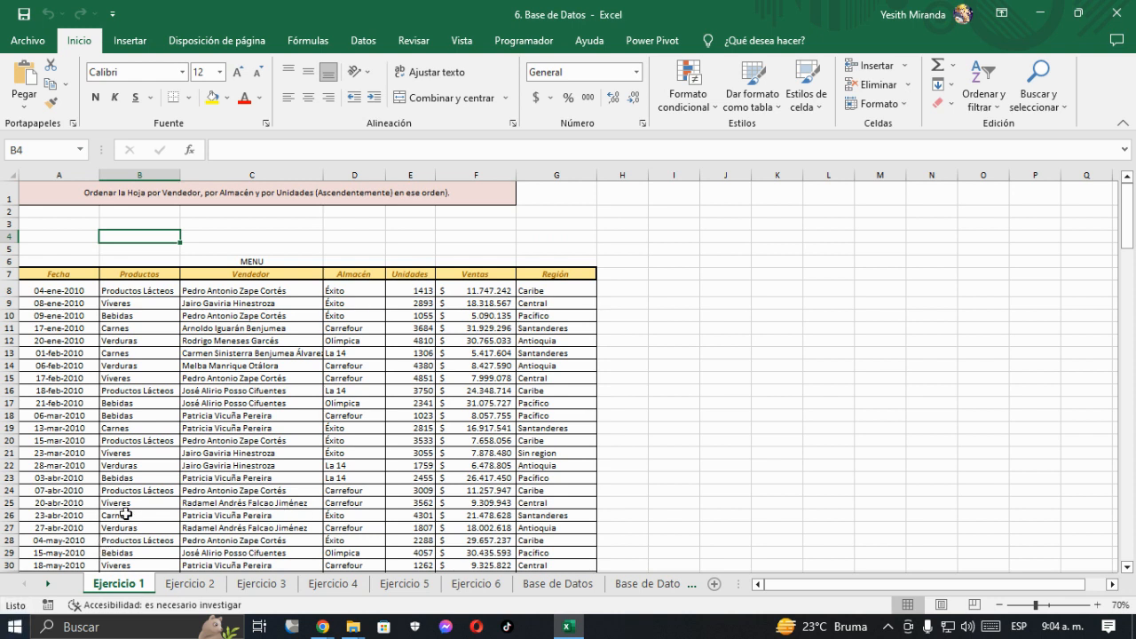
# Give the instruction in cell A1 of Ejercicio 1 a yellow fill and a font size of 16
pyautogui.click(110, 187)
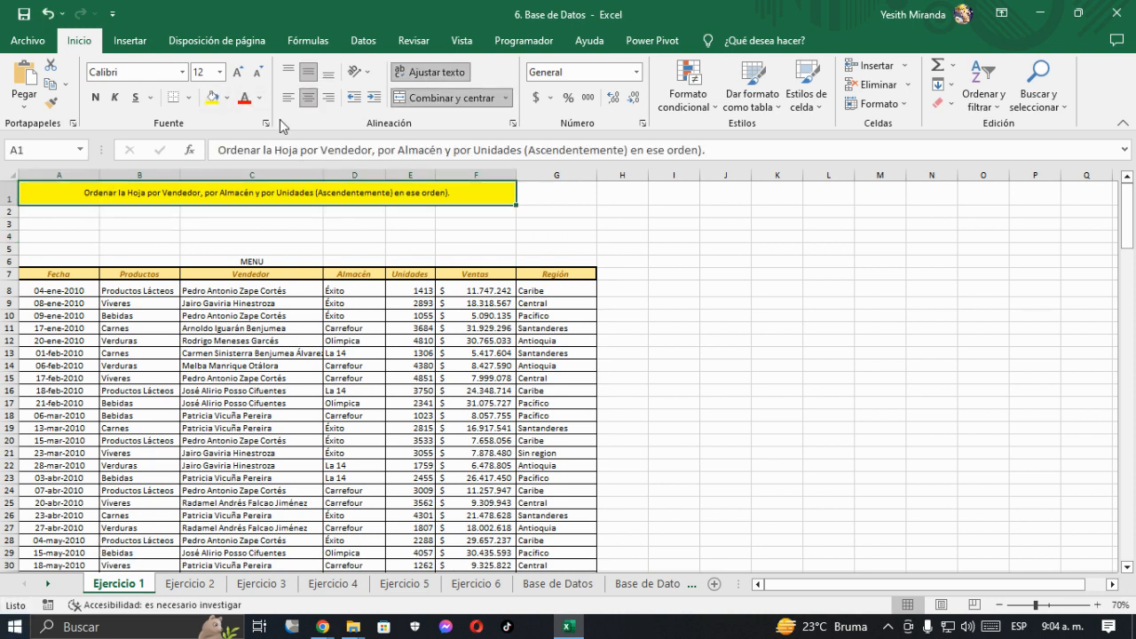
pyautogui.click(239, 72)
pyautogui.click(239, 72)
pyautogui.click(242, 74)
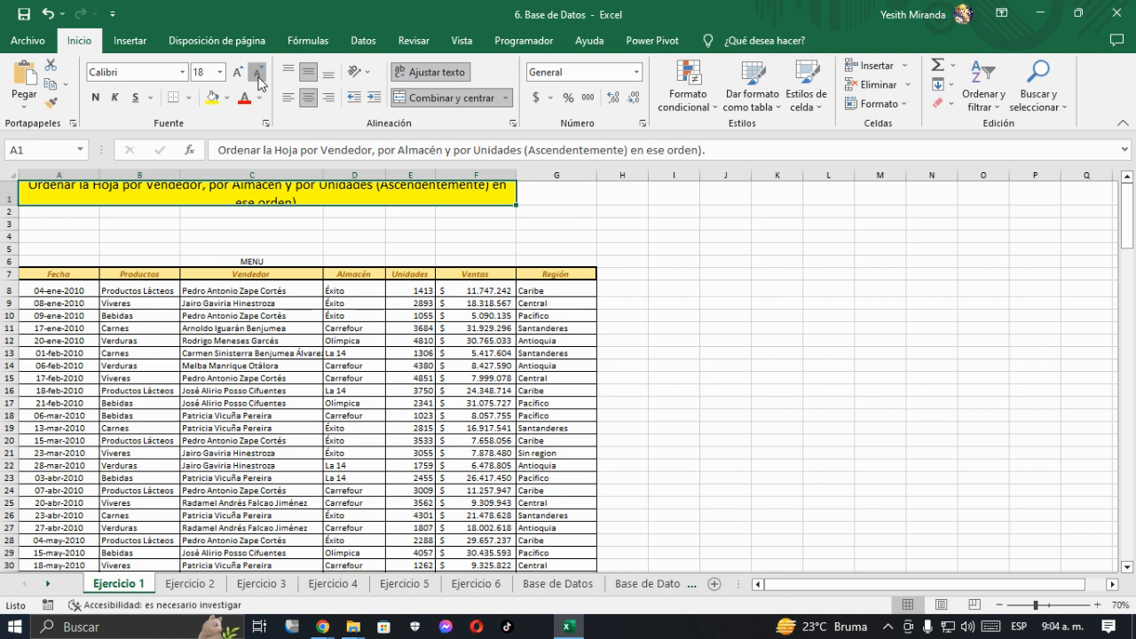
pyautogui.click(259, 76)
pyautogui.click(243, 298)
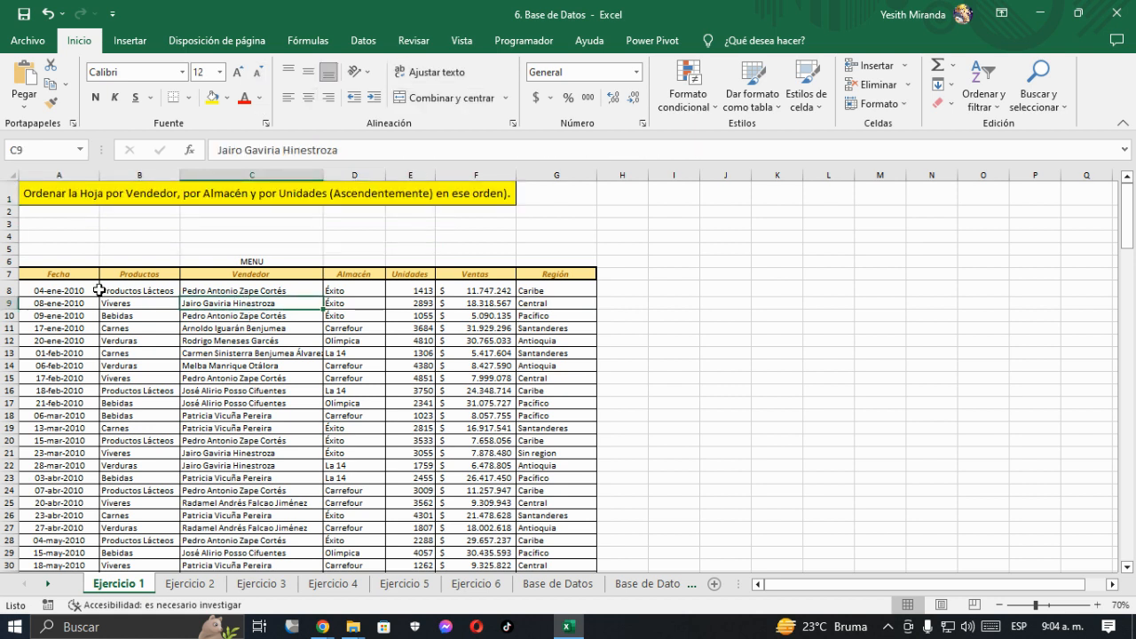
# Start a custom sort of the Ejercicio 1 table with Vendedor as the first level, ordered A to Z
pyautogui.click(60, 290)
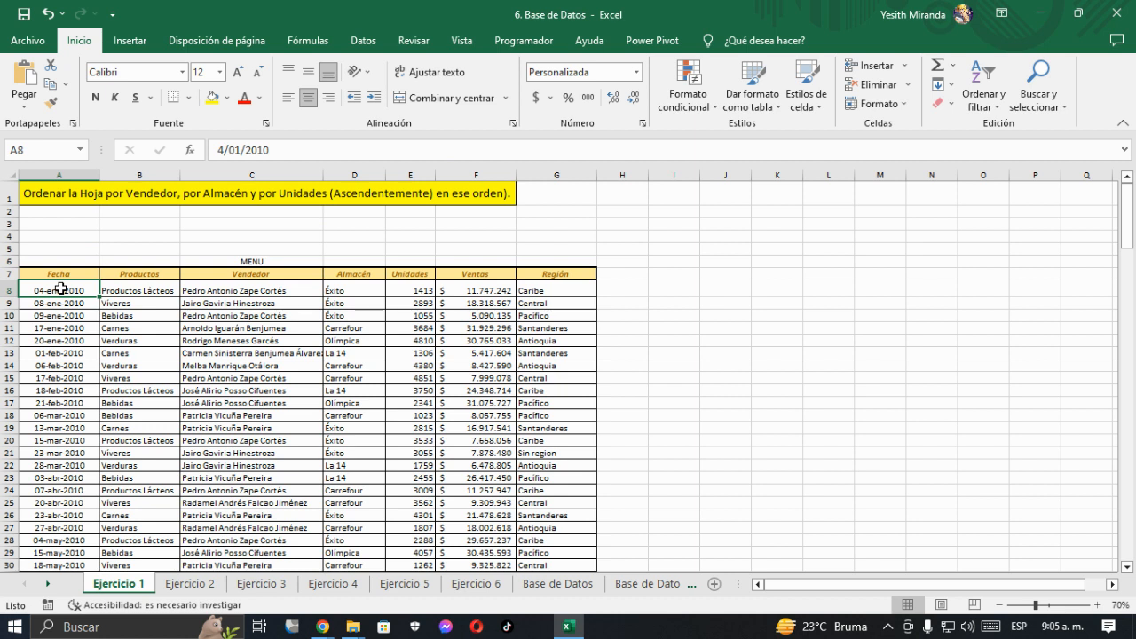
pyautogui.click(88, 192)
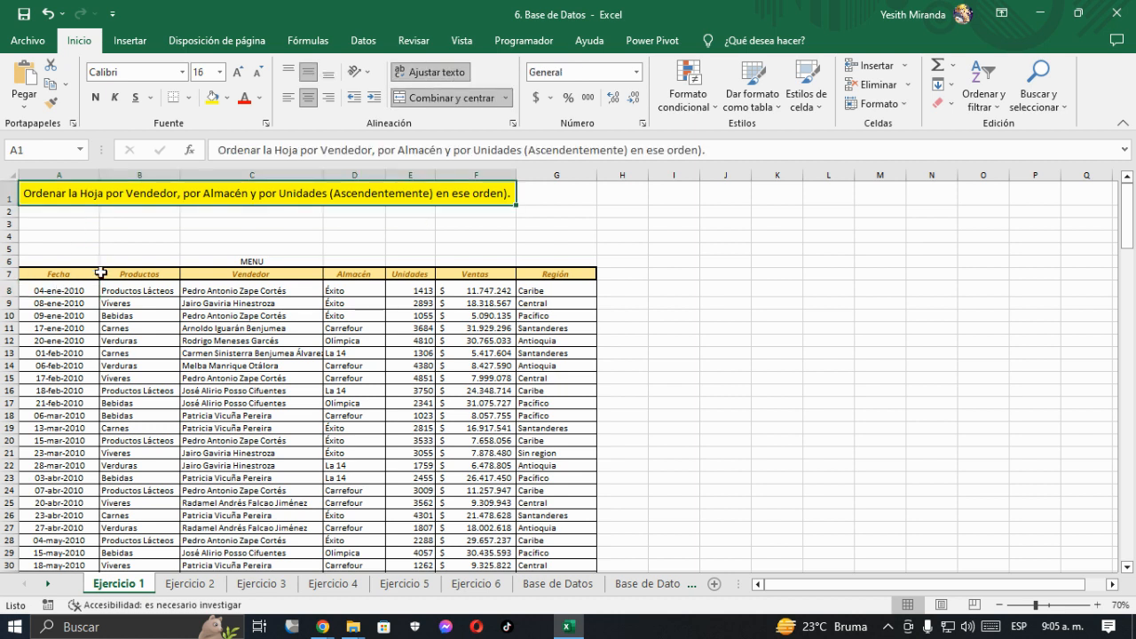
pyautogui.click(132, 287)
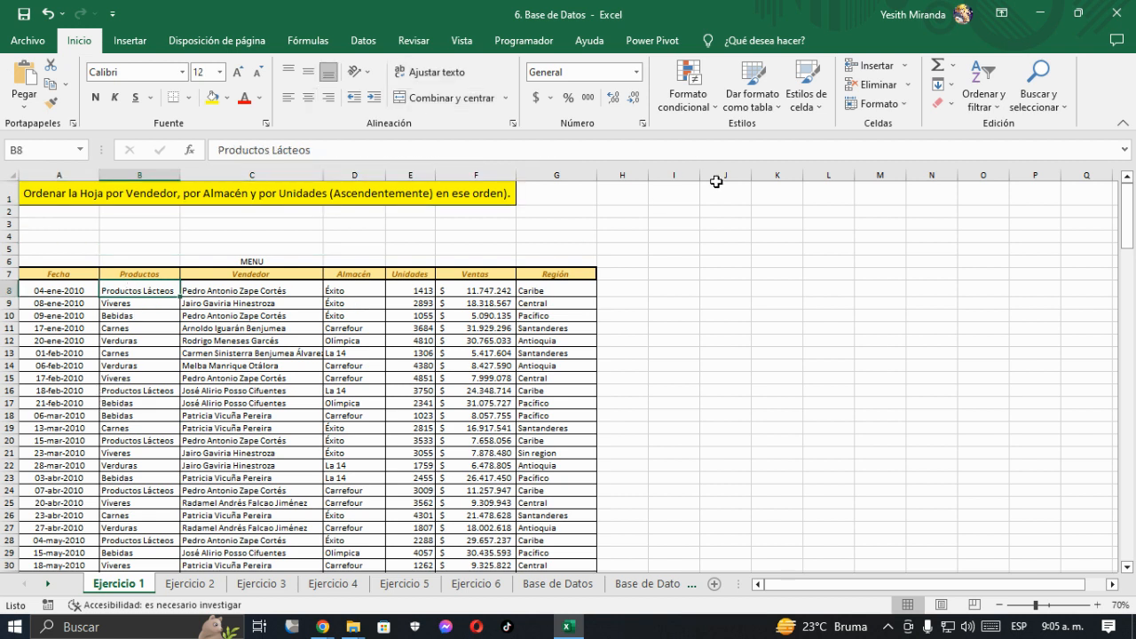
pyautogui.click(997, 110)
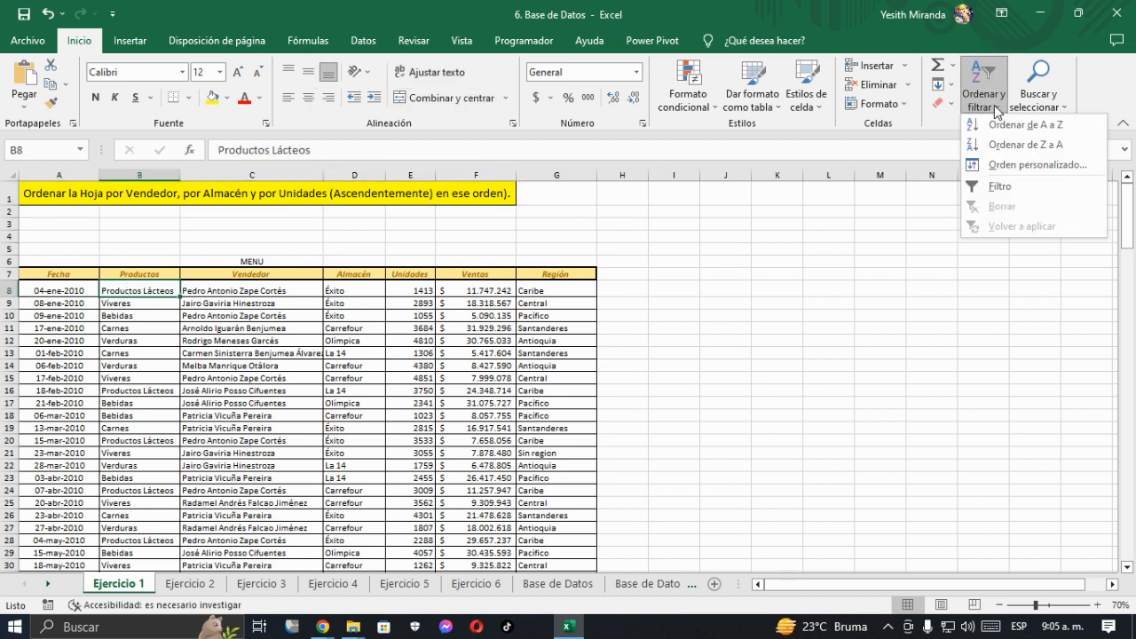
pyautogui.click(1005, 169)
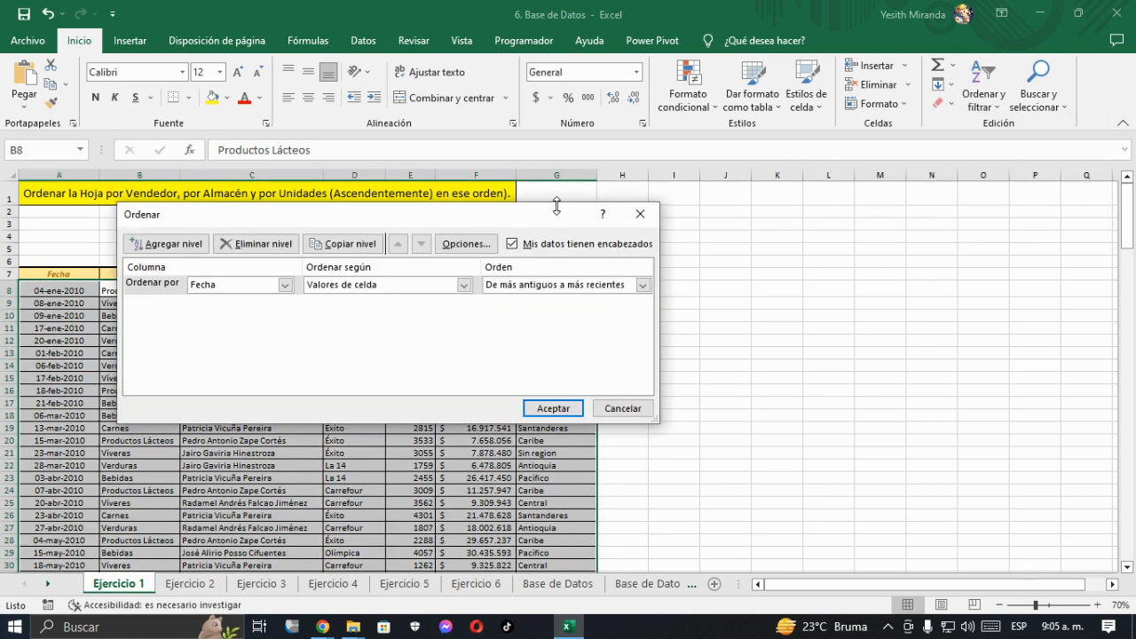
pyautogui.moveTo(512, 223); pyautogui.dragTo(762, 241)
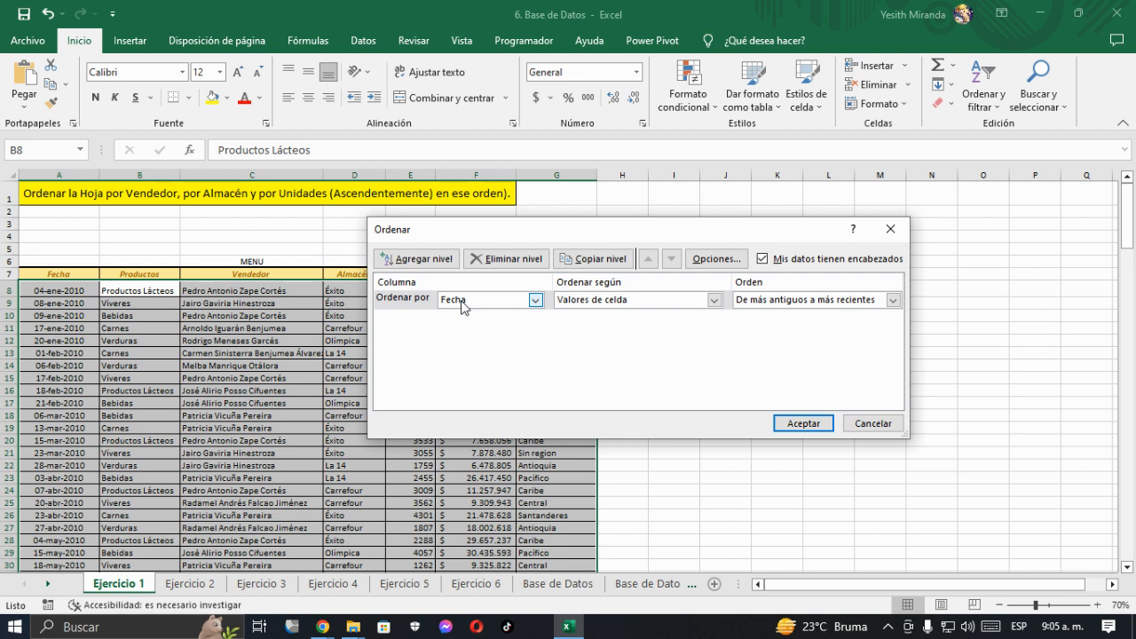
pyautogui.click(537, 303)
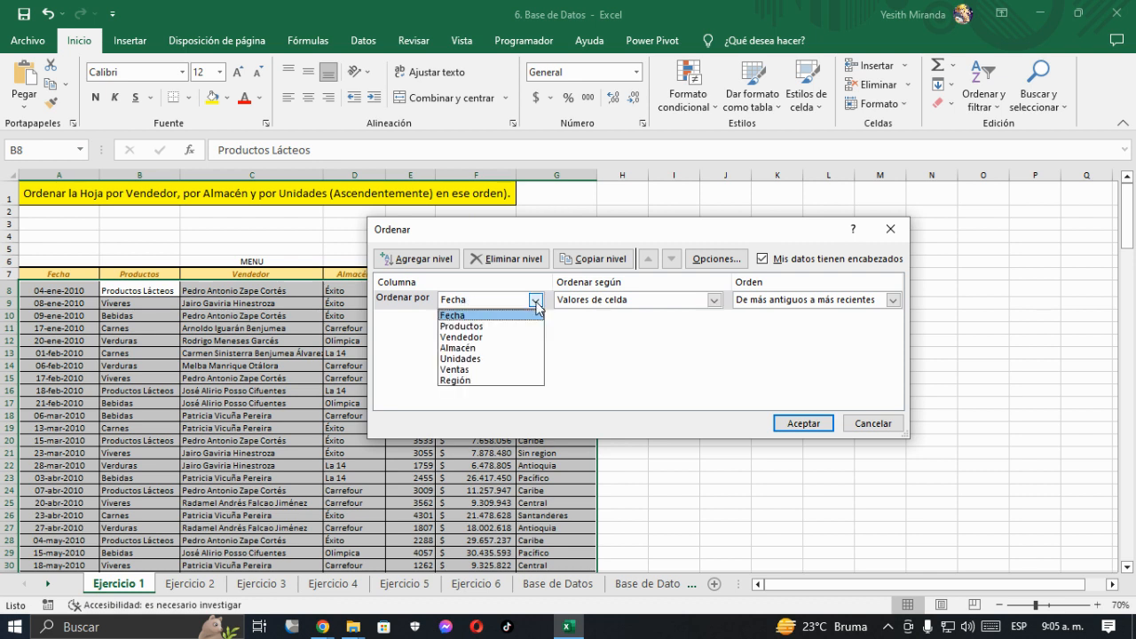
pyautogui.click(473, 339)
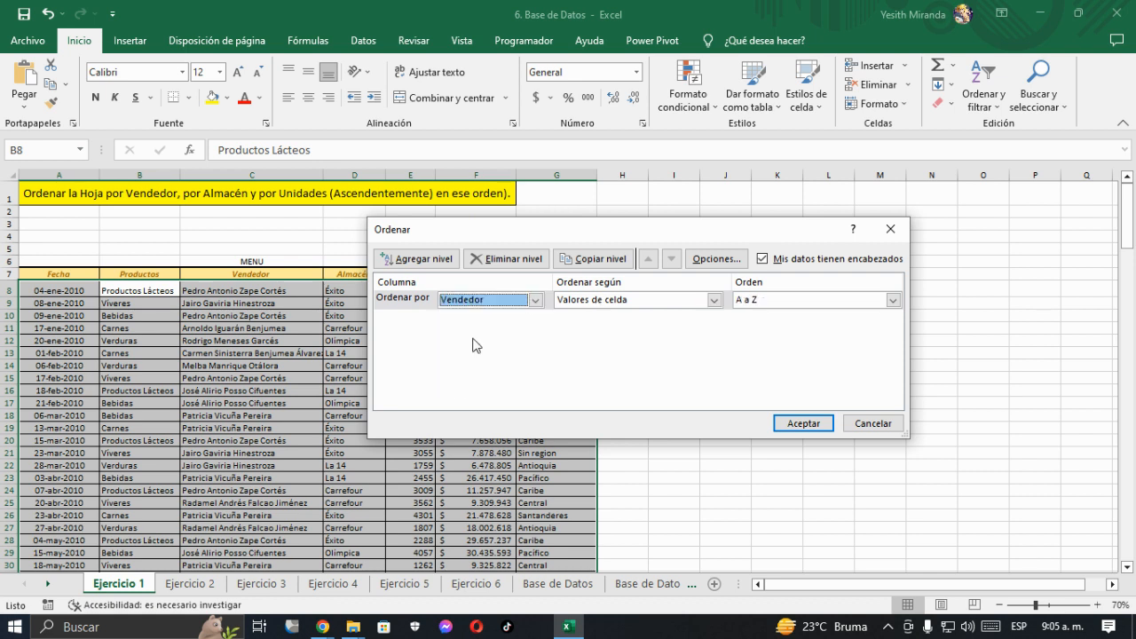
# Add the sort levels Almacén, A to Z, and Unidades, smallest to largest, and apply the sort
pyautogui.click(424, 259)
pyautogui.click(537, 319)
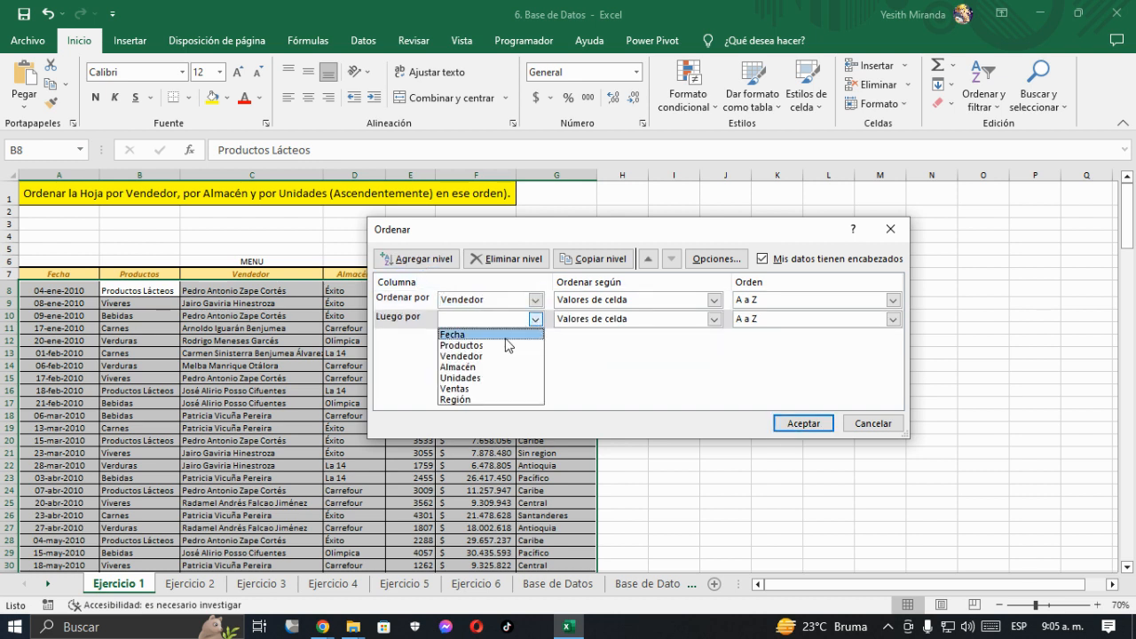
pyautogui.click(480, 368)
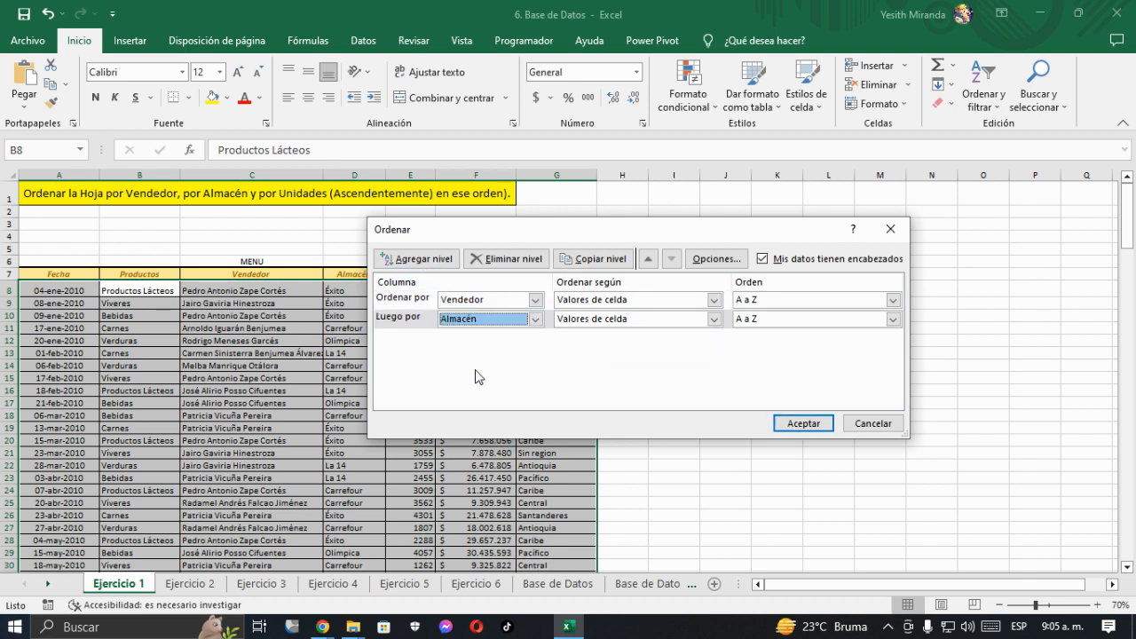
pyautogui.click(415, 259)
pyautogui.click(536, 338)
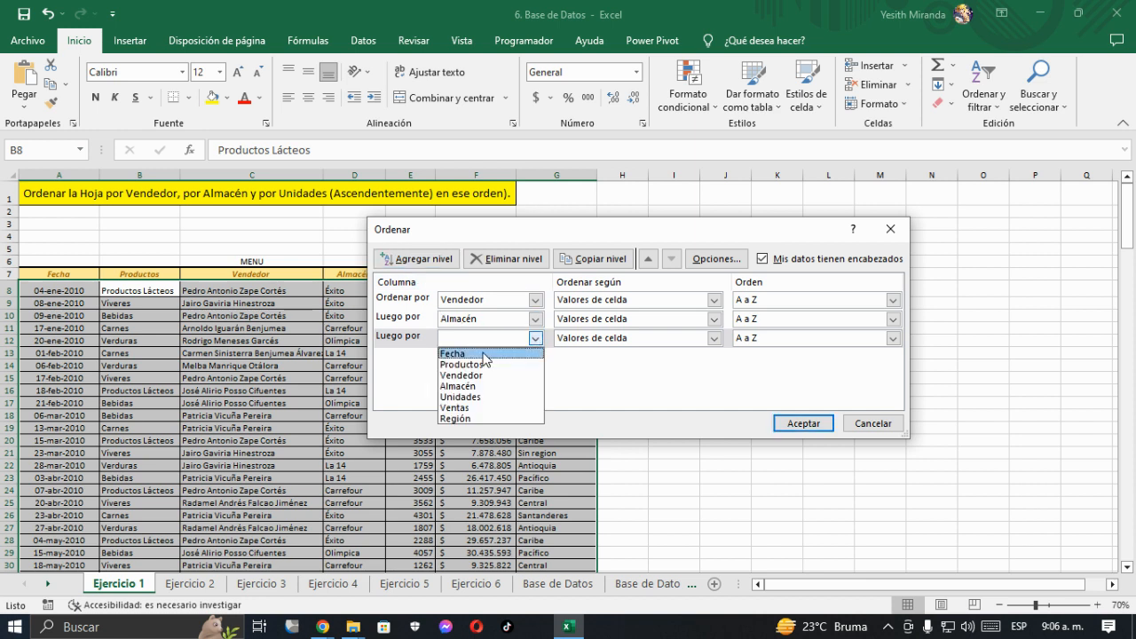
pyautogui.click(470, 397)
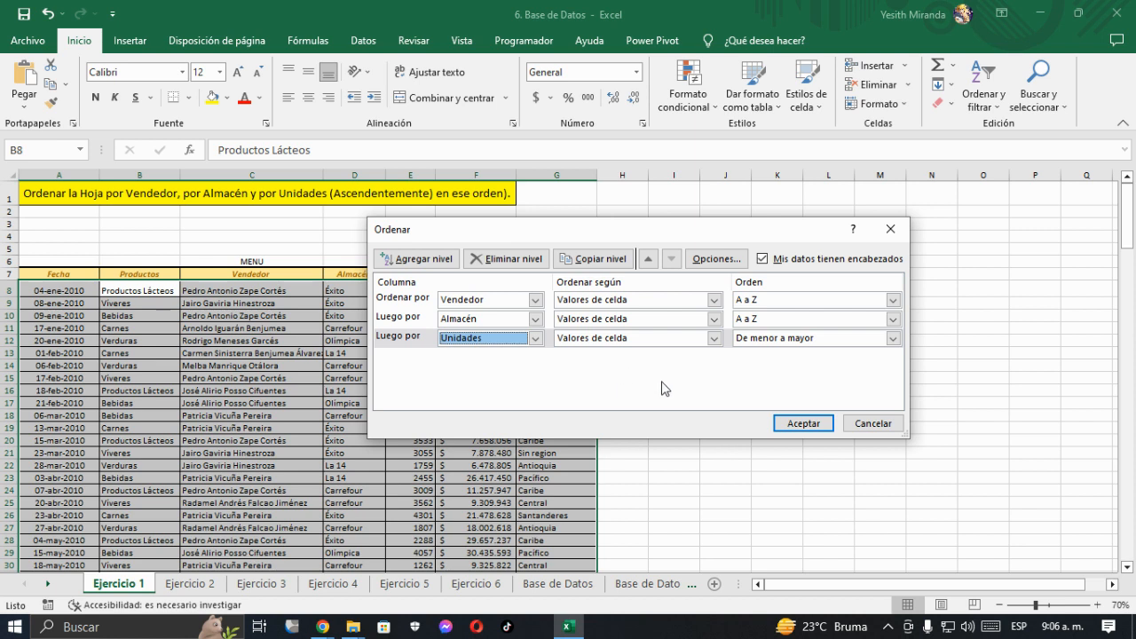
pyautogui.click(803, 423)
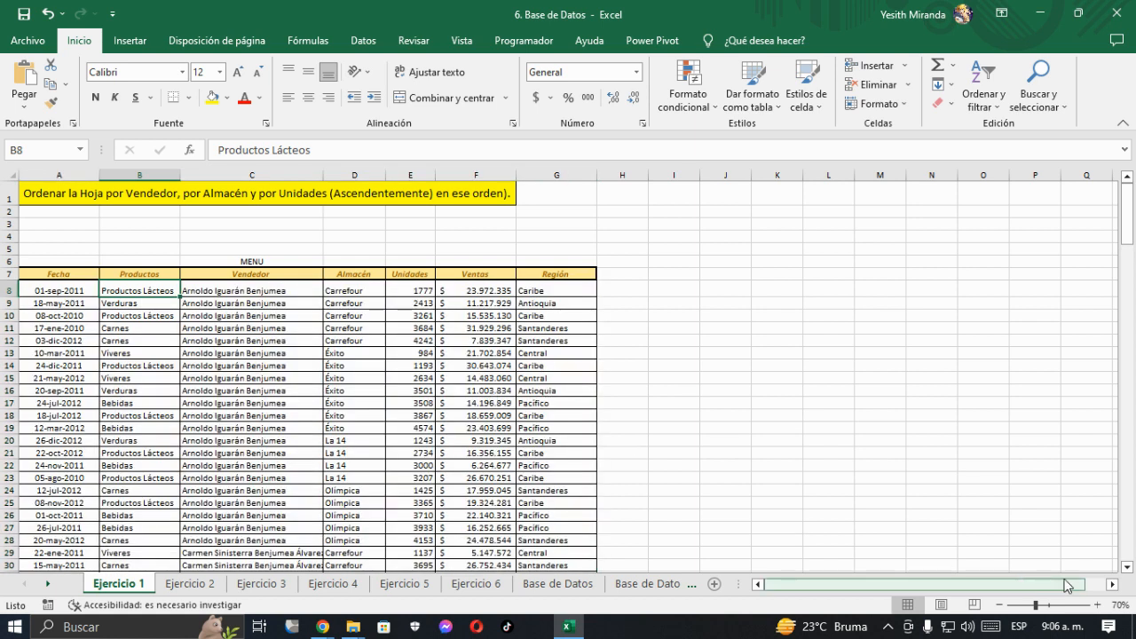
# Enlarge the sheet view to 100% and examine the sorted records
pyautogui.click(1097, 604)
pyautogui.click(1097, 604)
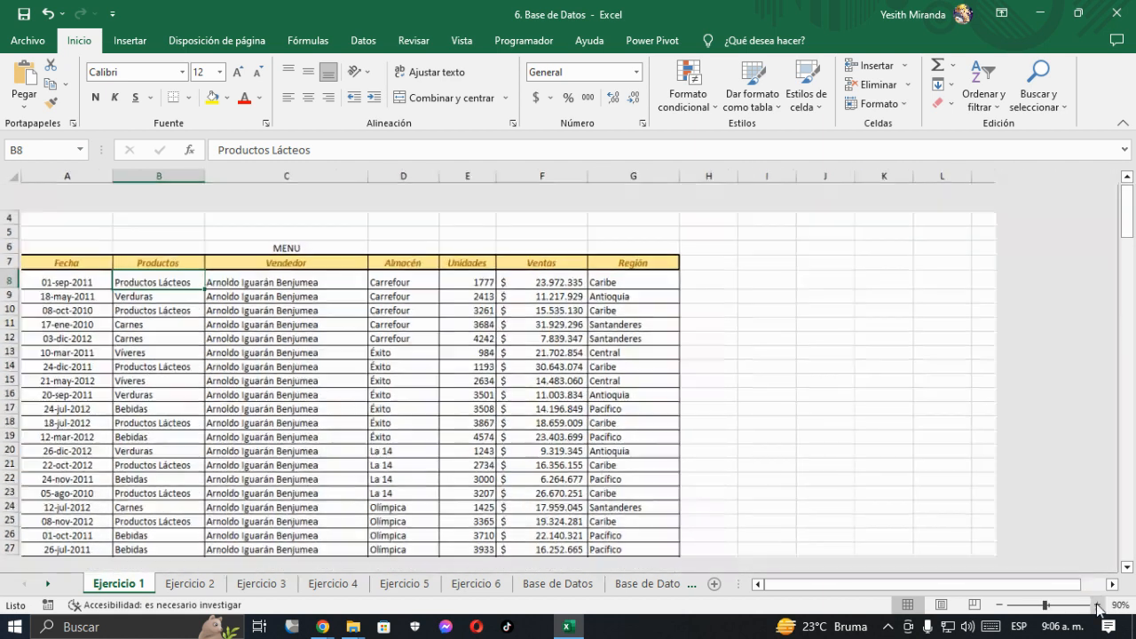
pyautogui.click(1097, 605)
pyautogui.scroll(-2, 505, 430)
pyautogui.scroll(1, 508, 428)
pyautogui.scroll(3, 508, 429)
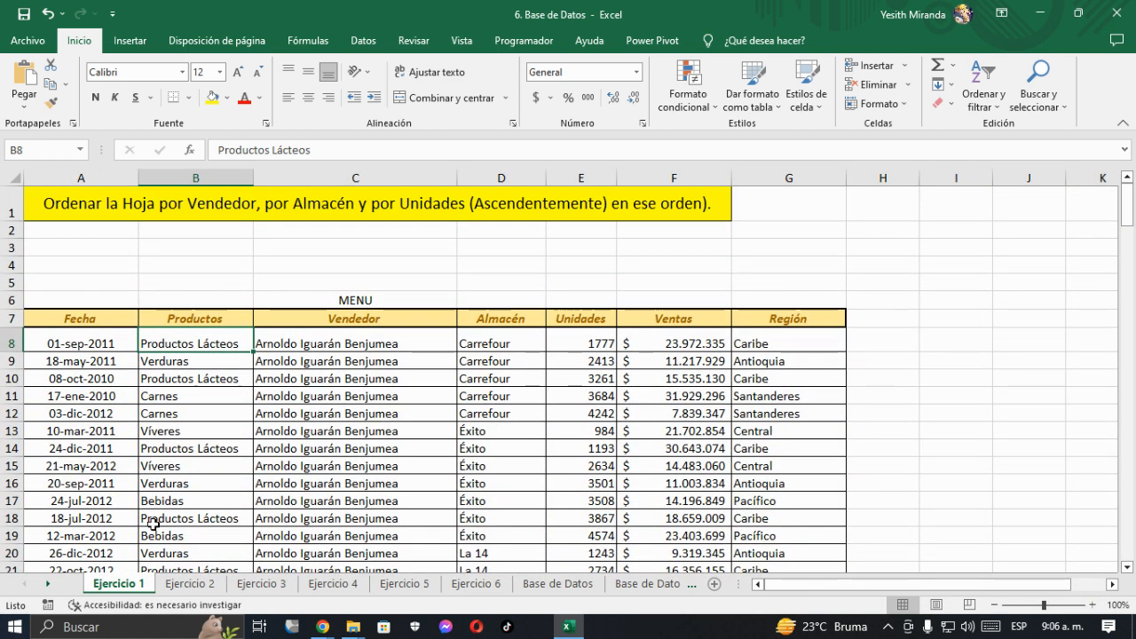
# Give the instruction in cell A1 of the Ejercicio 2 sheet a yellow fill and a font size of 14
pyautogui.click(206, 586)
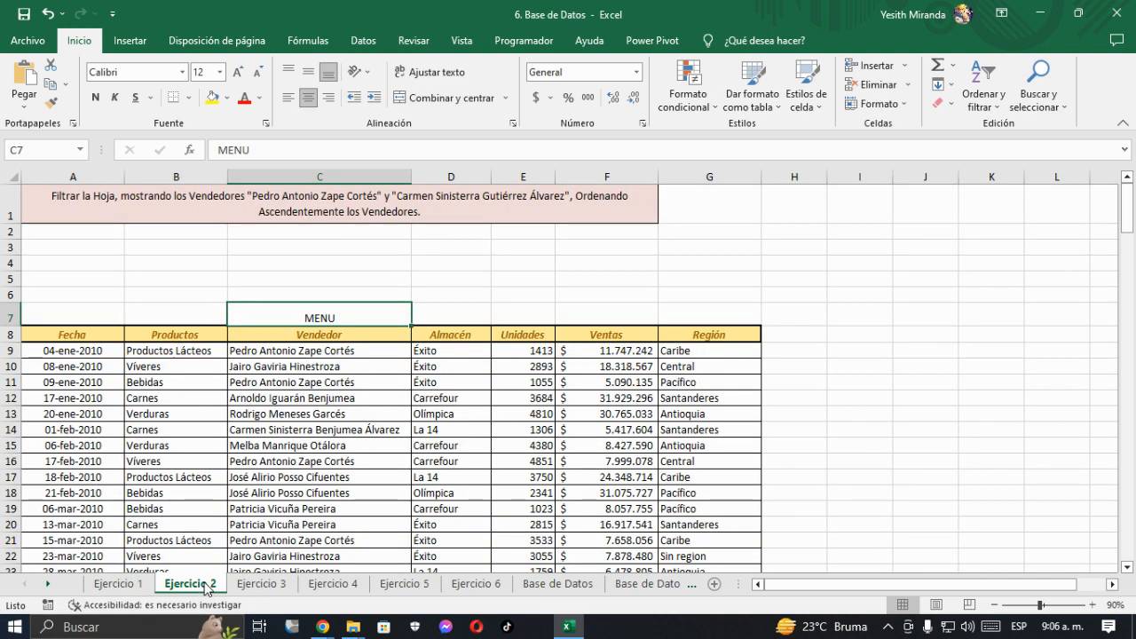
pyautogui.click(80, 194)
pyautogui.click(212, 100)
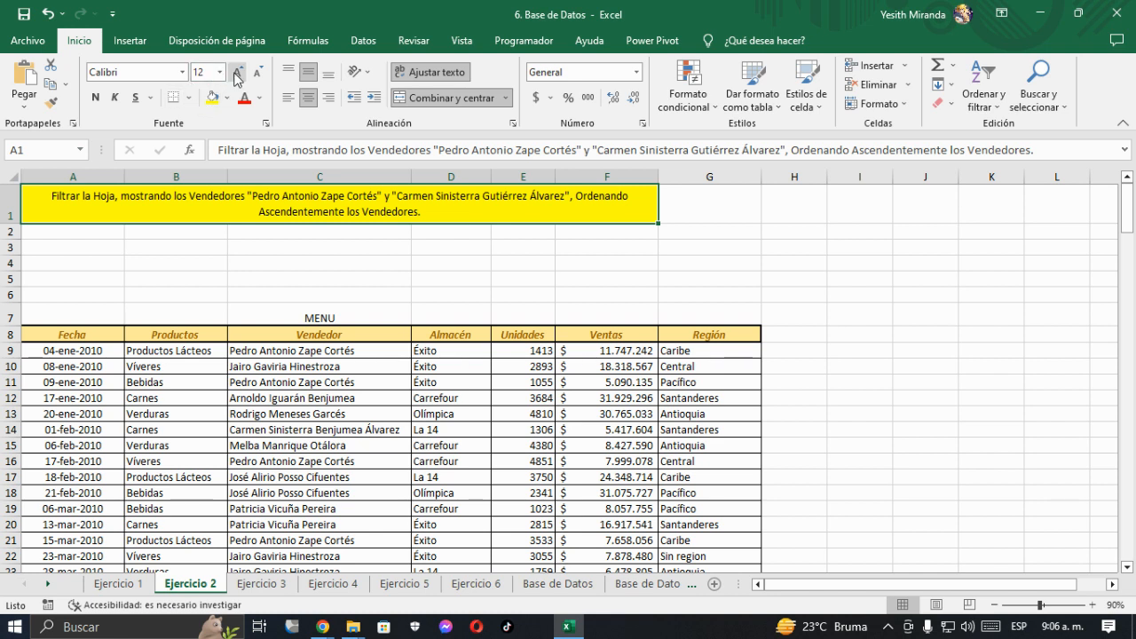
pyautogui.click(237, 76)
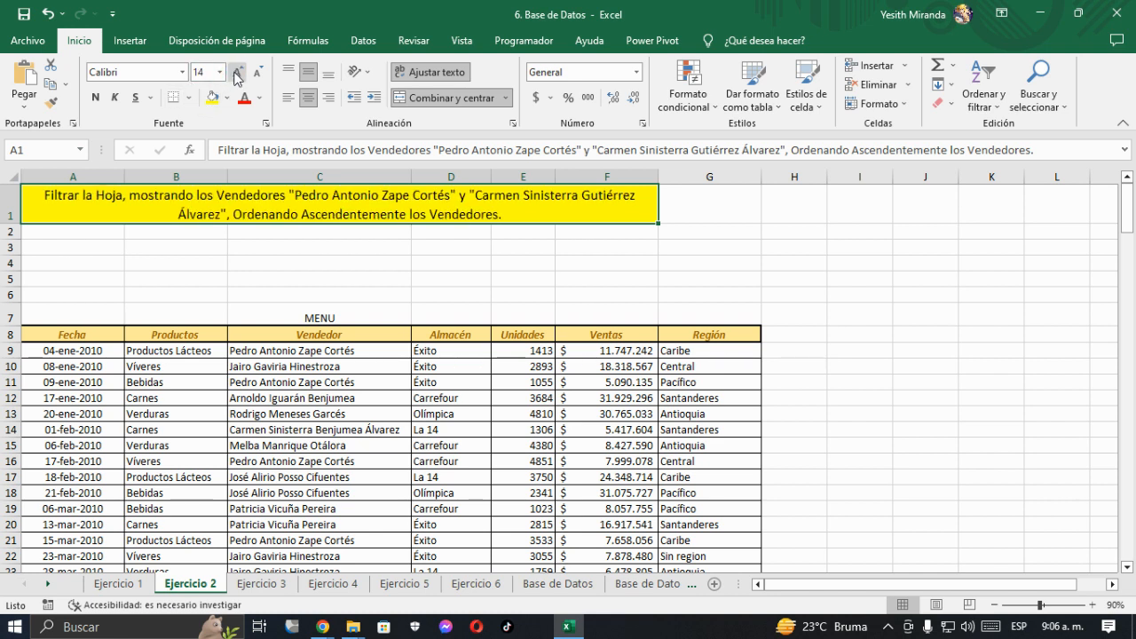
# Turn on filtering for the header row of the Ejercicio 2 table
pyautogui.click(176, 337)
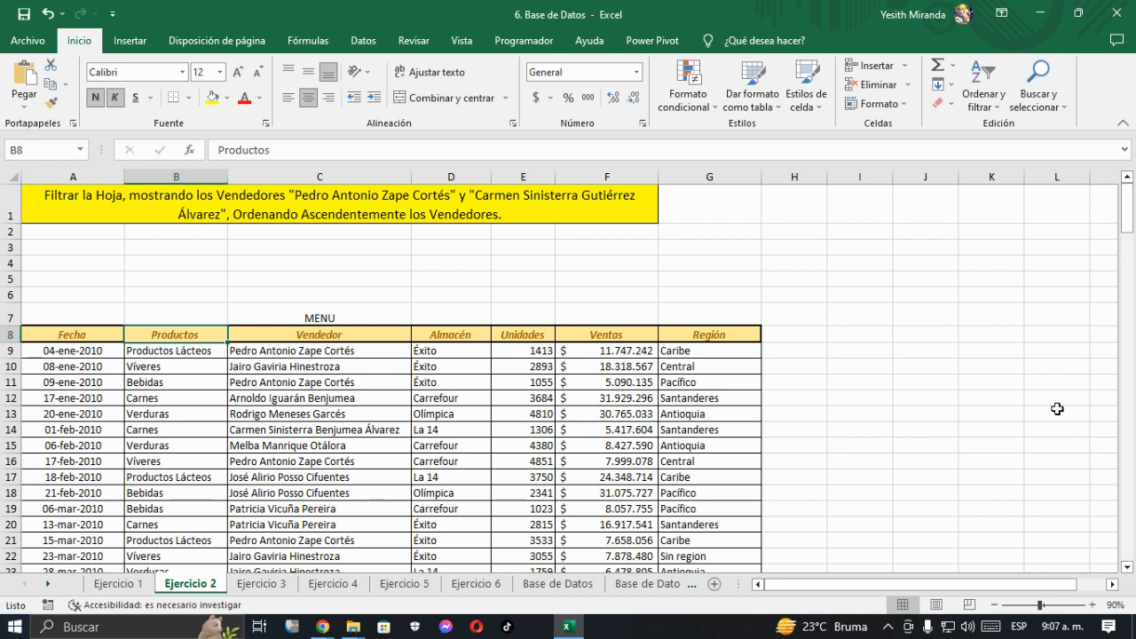
pyautogui.click(982, 98)
pyautogui.click(1000, 186)
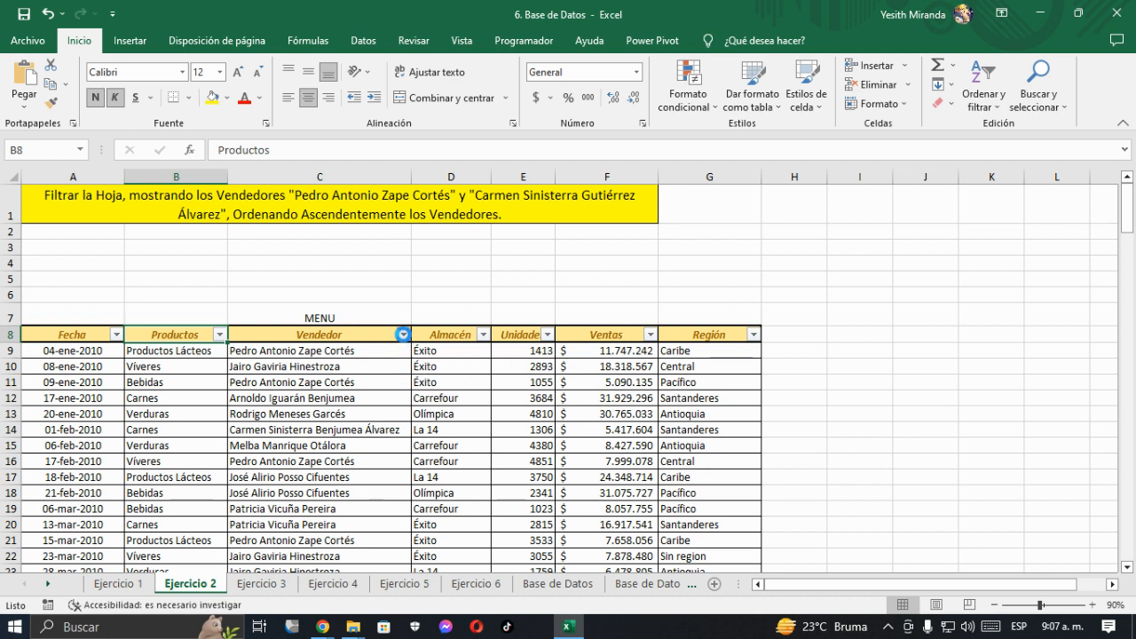
# Filter the Vendedor column to show only the two salespeople requested in the instruction in cell A1
pyautogui.click(403, 335)
pyautogui.click(224, 435)
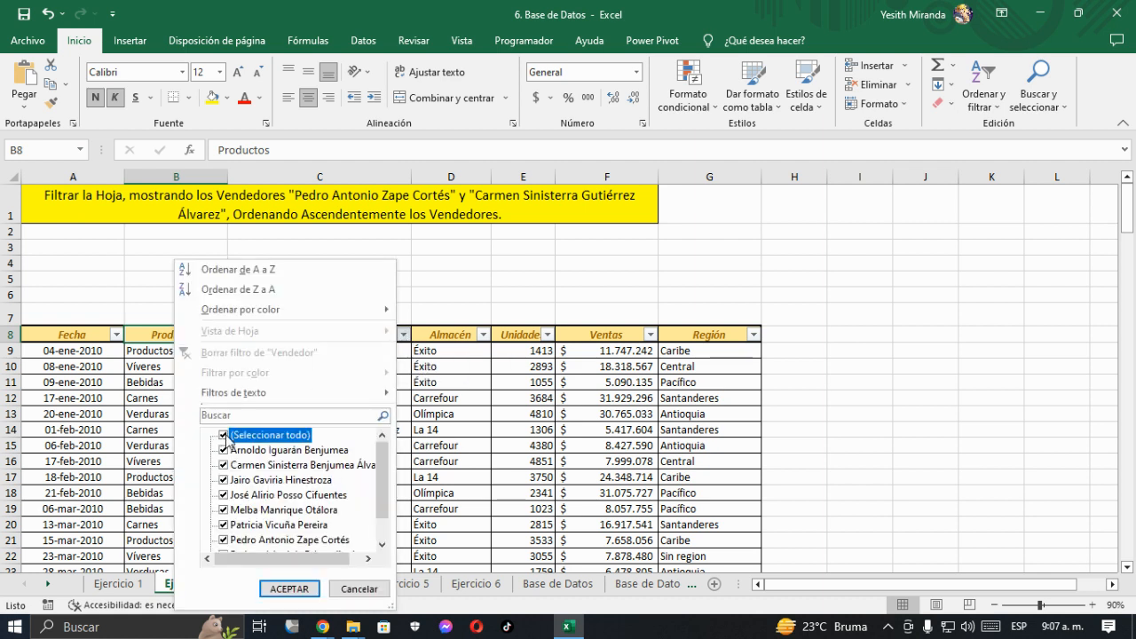
pyautogui.click(223, 451)
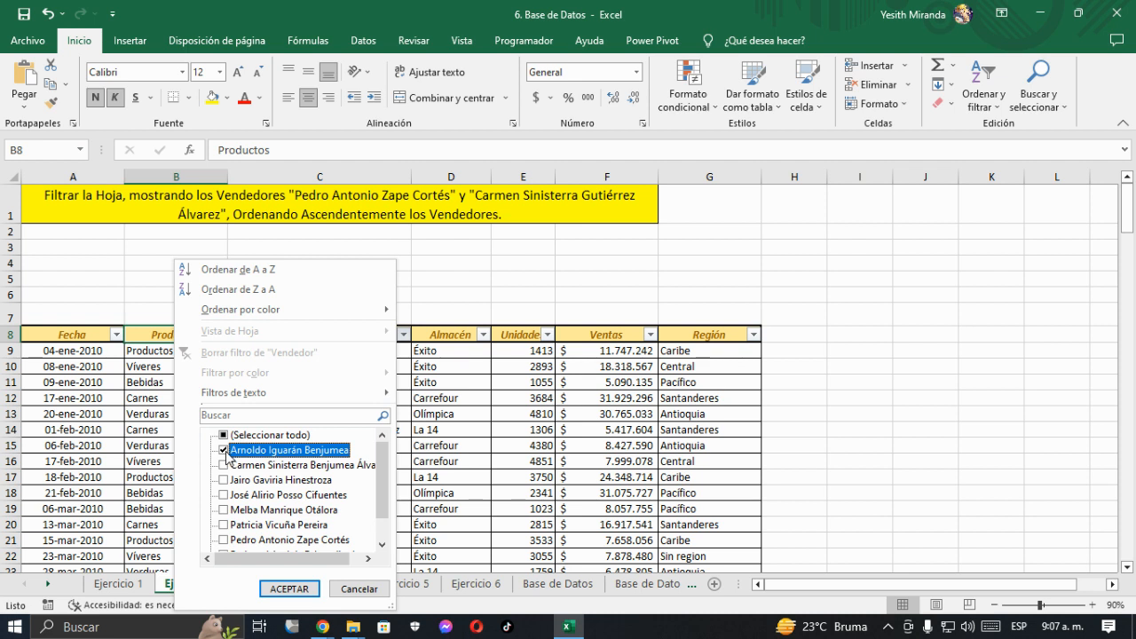
pyautogui.click(225, 452)
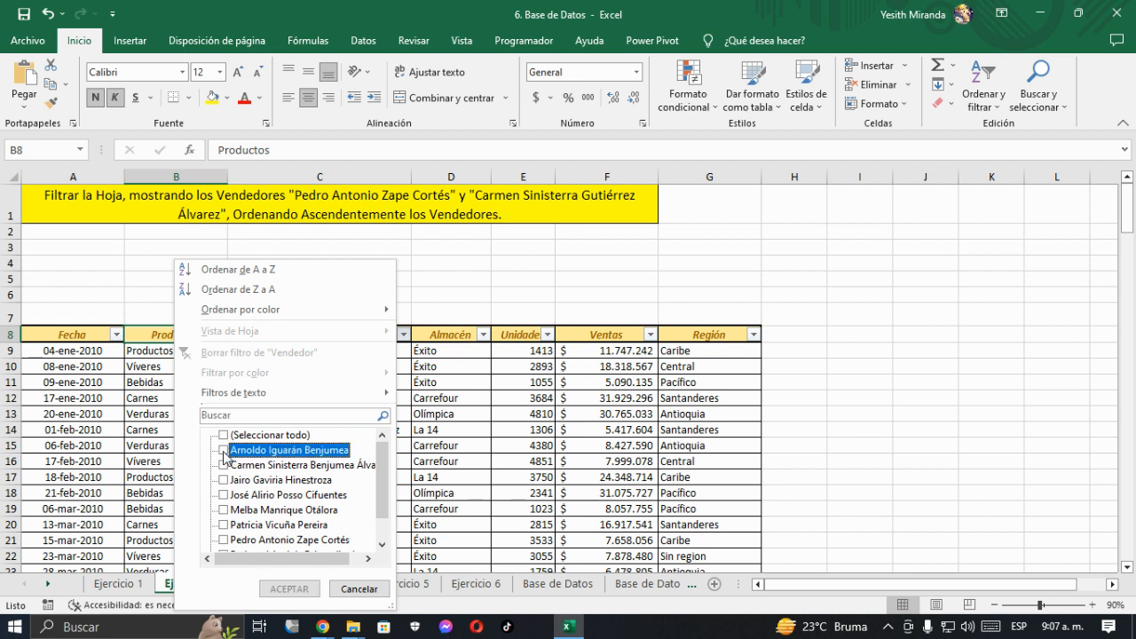
pyautogui.click(223, 539)
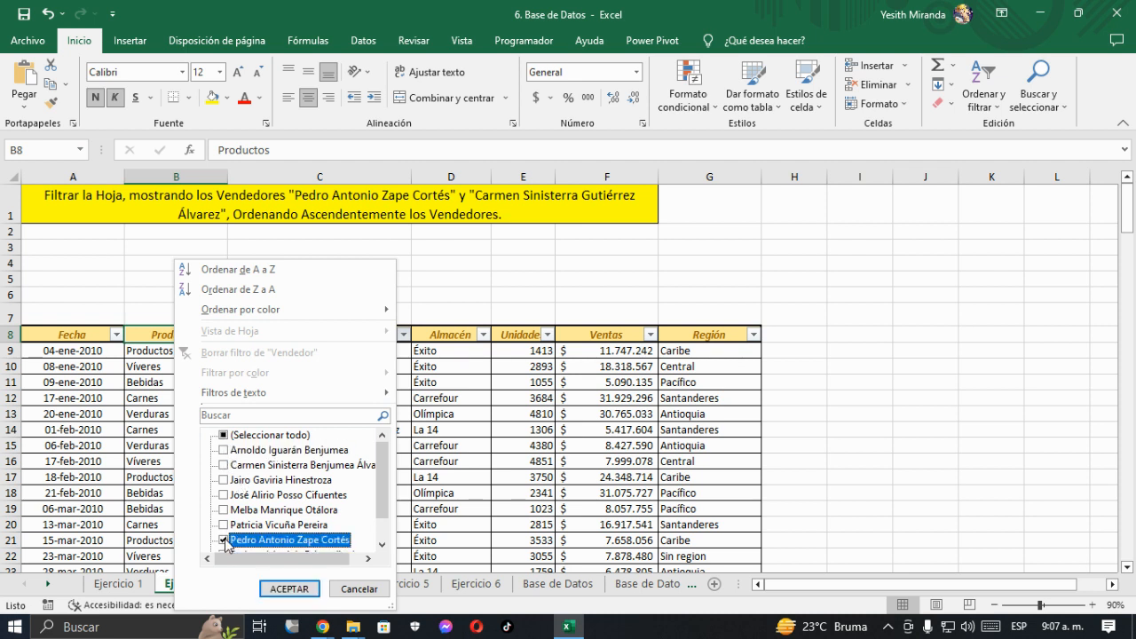
pyautogui.click(224, 465)
pyautogui.moveTo(382, 459); pyautogui.dragTo(383, 500)
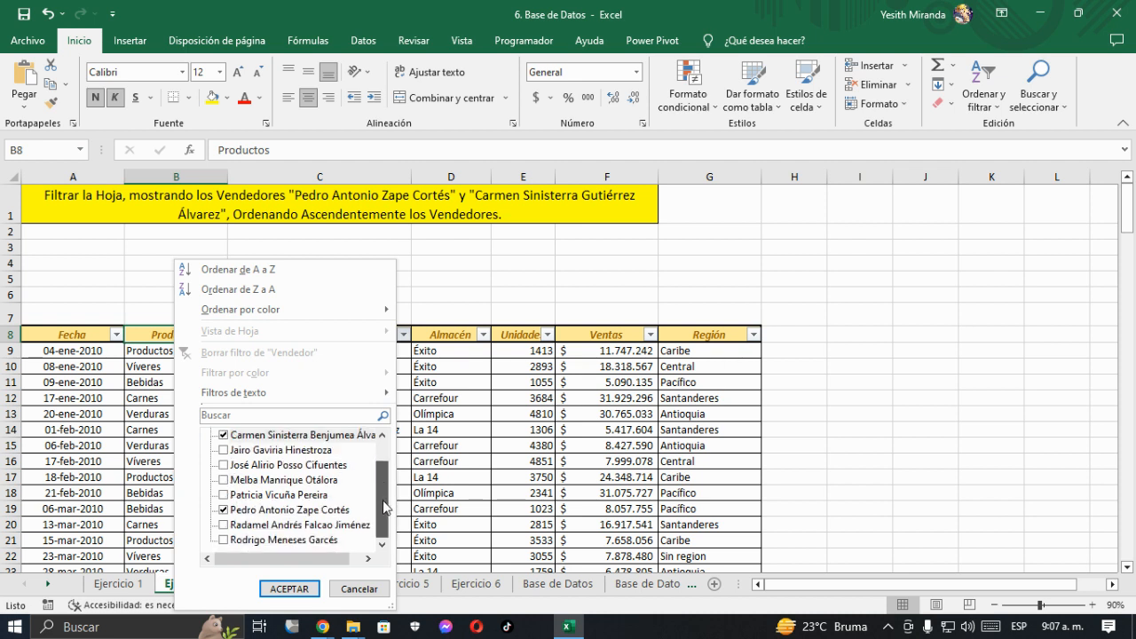
pyautogui.click(302, 587)
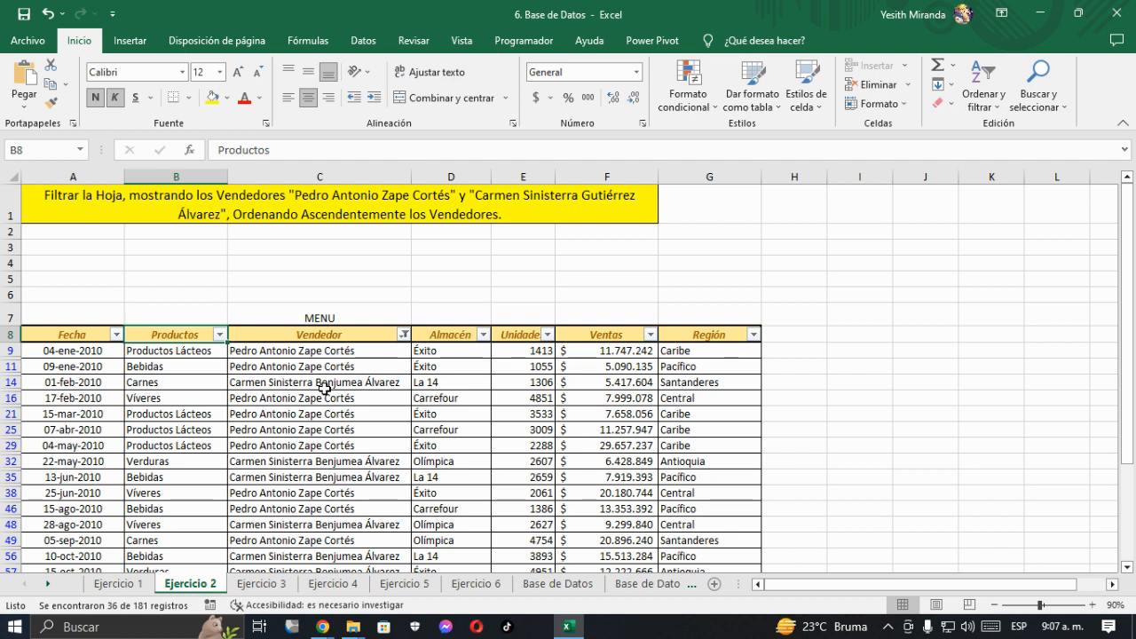
# Sort the filtered records by Vendedor from A to Z and review the resulting list
pyautogui.click(403, 334)
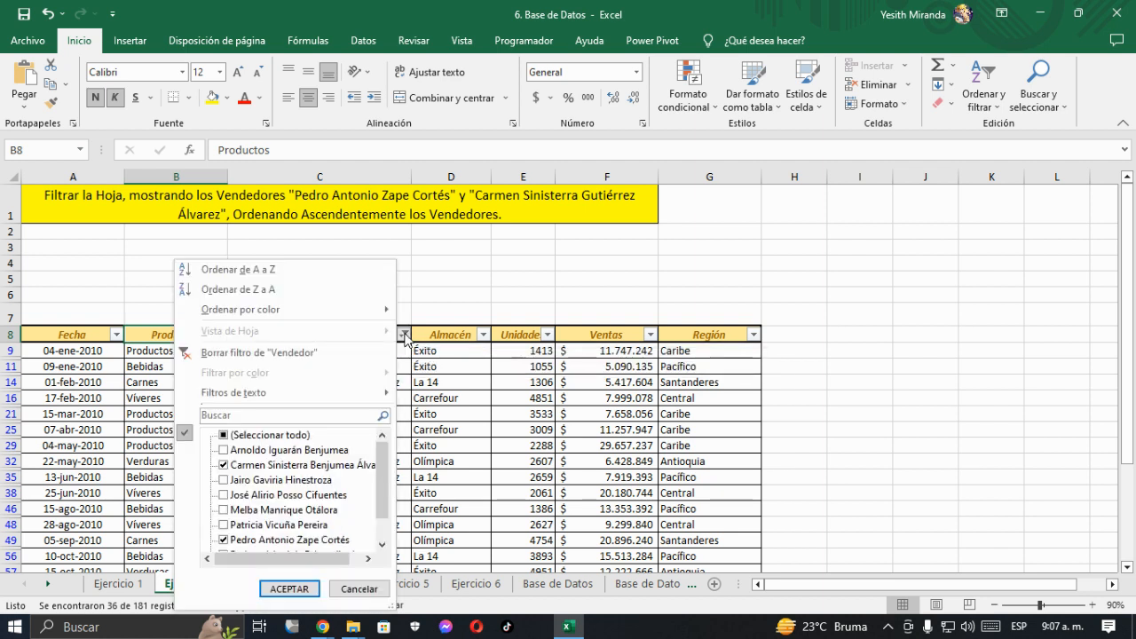
pyautogui.click(256, 270)
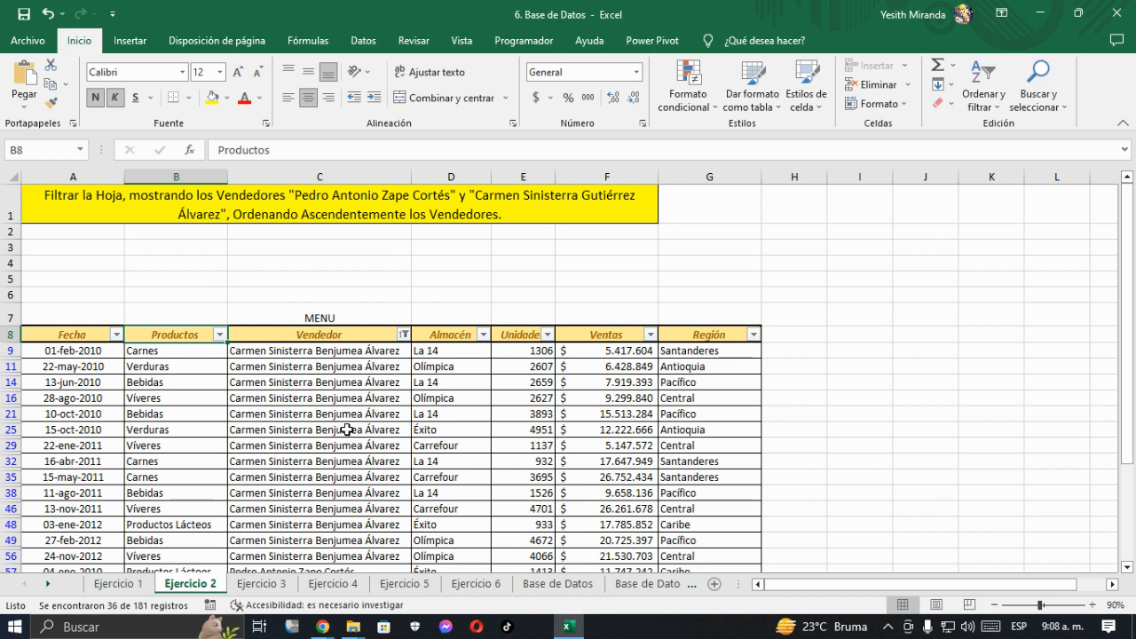
pyautogui.scroll(-5, 337, 423)
pyautogui.scroll(-4, 352, 430)
pyautogui.scroll(10, 353, 429)
# Give the instruction in cell A1 of the Ejercicio 3 sheet a yellow fill and a font size of 16
pyautogui.click(263, 593)
pyautogui.click(94, 195)
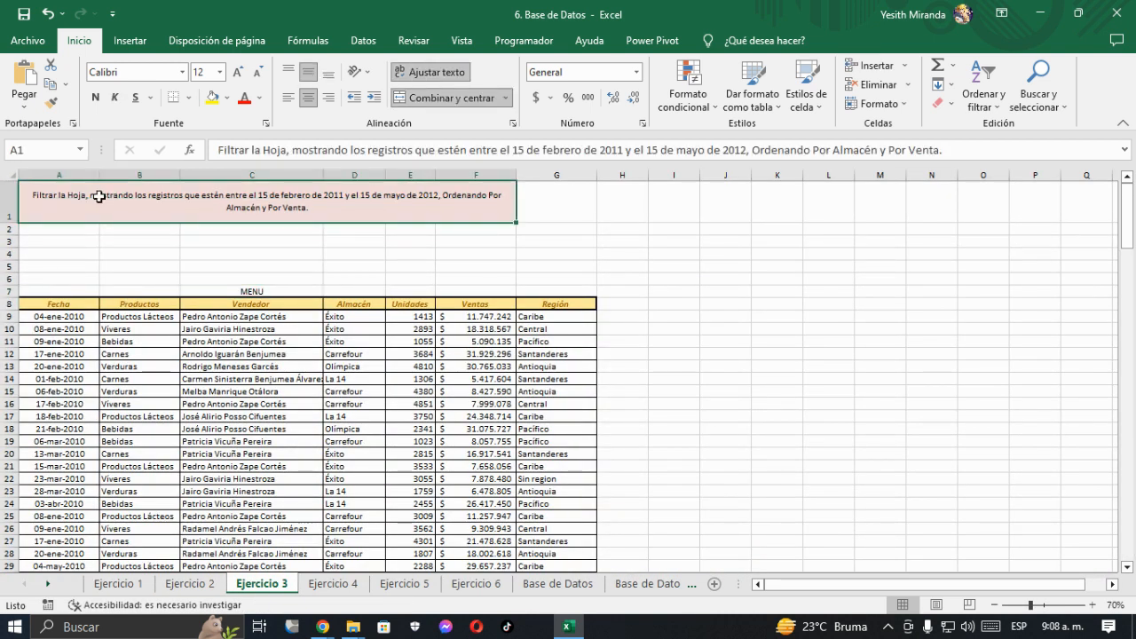
pyautogui.click(212, 97)
pyautogui.click(238, 72)
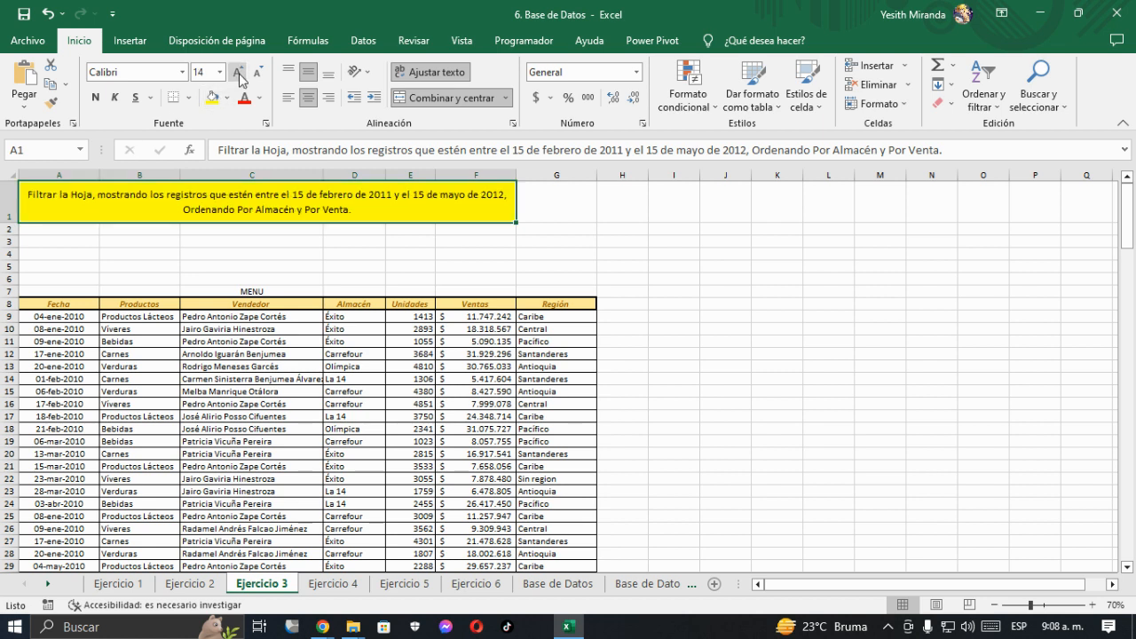
pyautogui.click(238, 73)
pyautogui.click(155, 306)
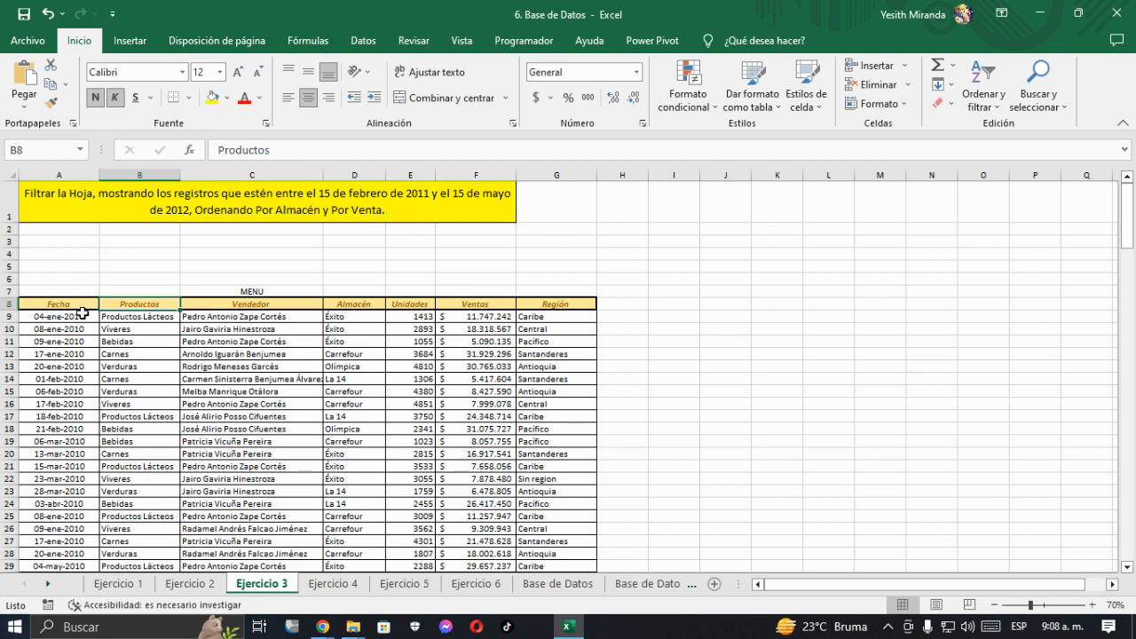
pyautogui.click(171, 328)
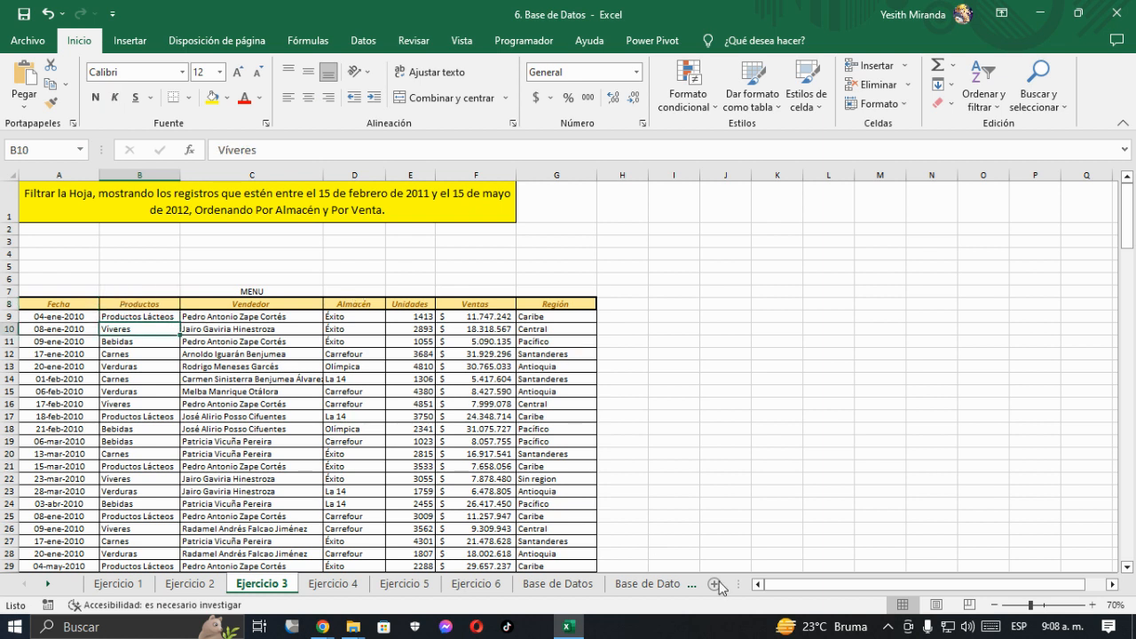
# Turn on filtering for the header row of the Ejercicio 3 sales table
pyautogui.click(1036, 604)
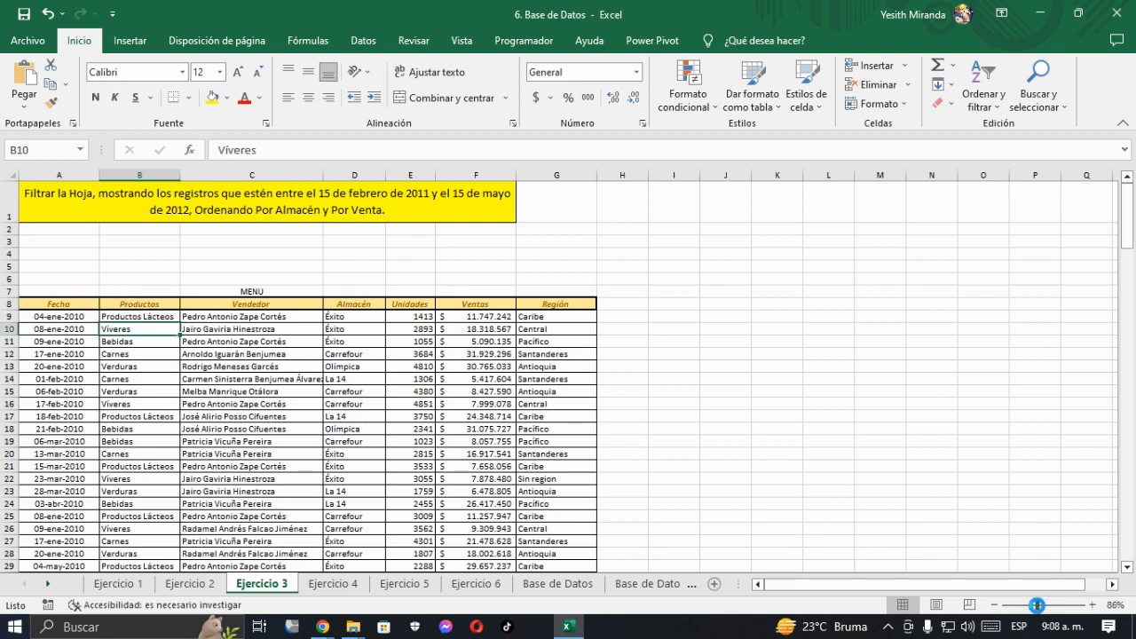
pyautogui.scroll(1, 405, 373)
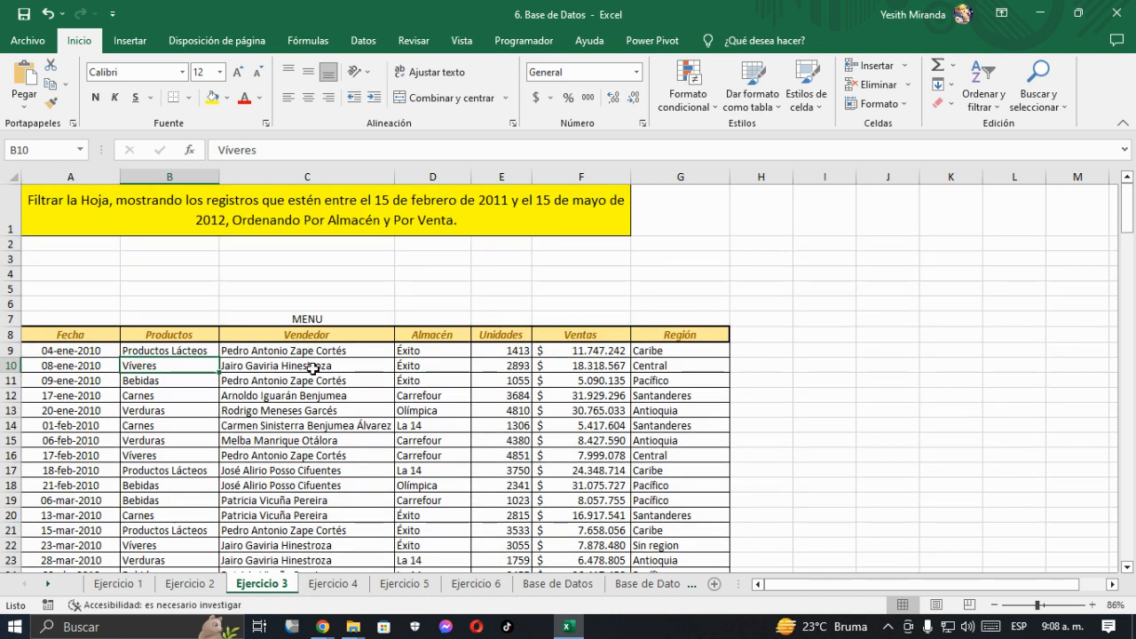
pyautogui.click(311, 364)
pyautogui.click(986, 108)
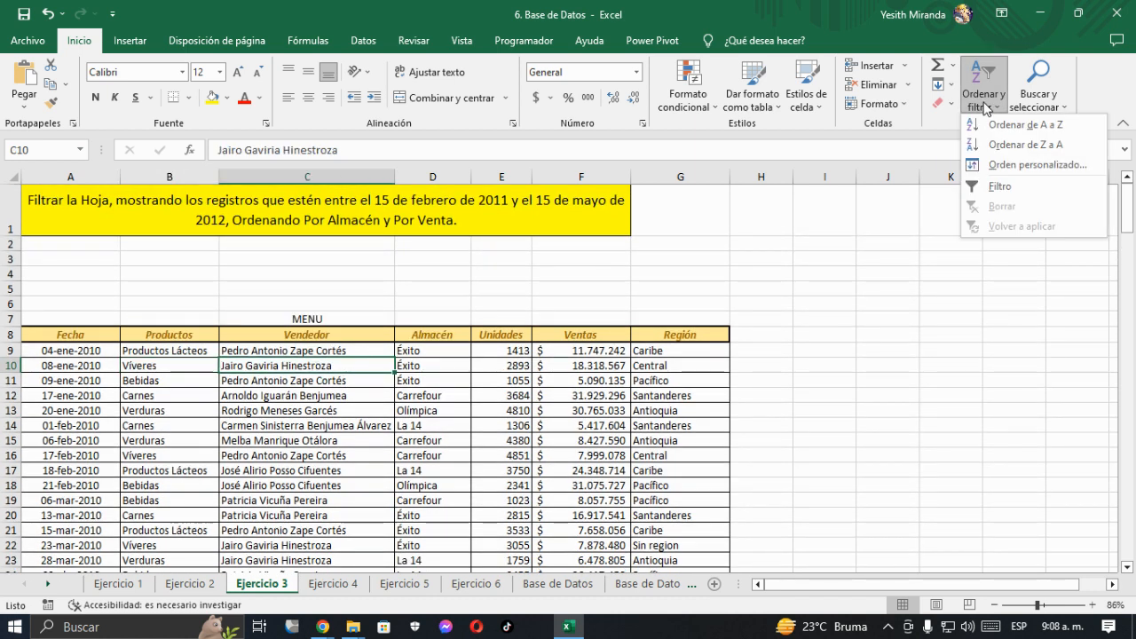
pyautogui.click(999, 186)
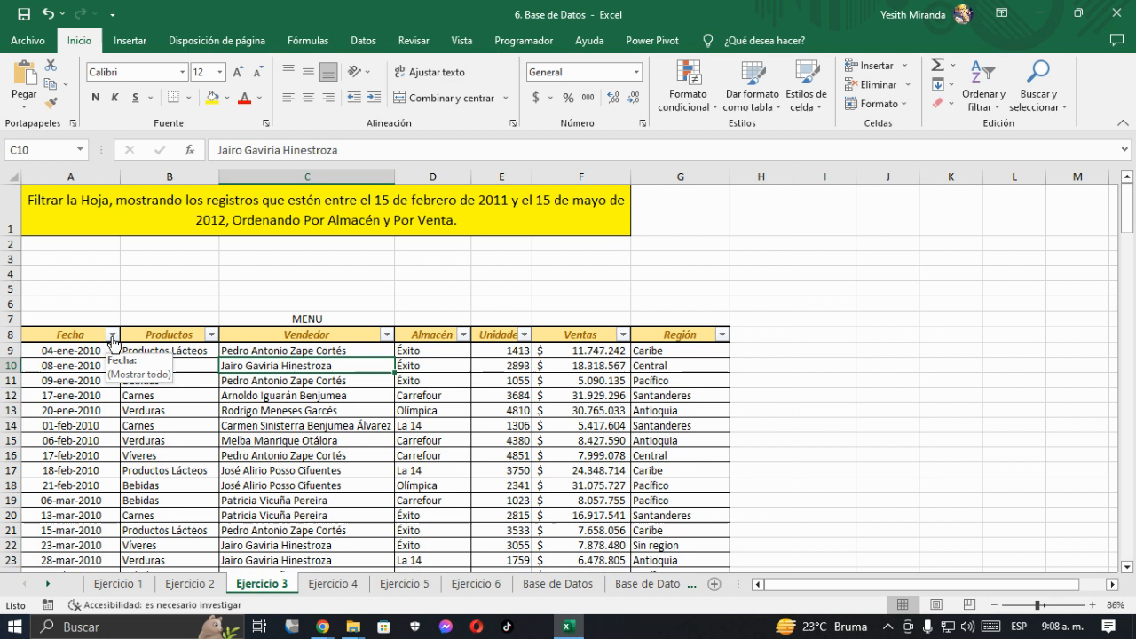
# Examine how the Fecha column's filter groups its dates by year, month and day, keeping all dates selected
pyautogui.click(112, 336)
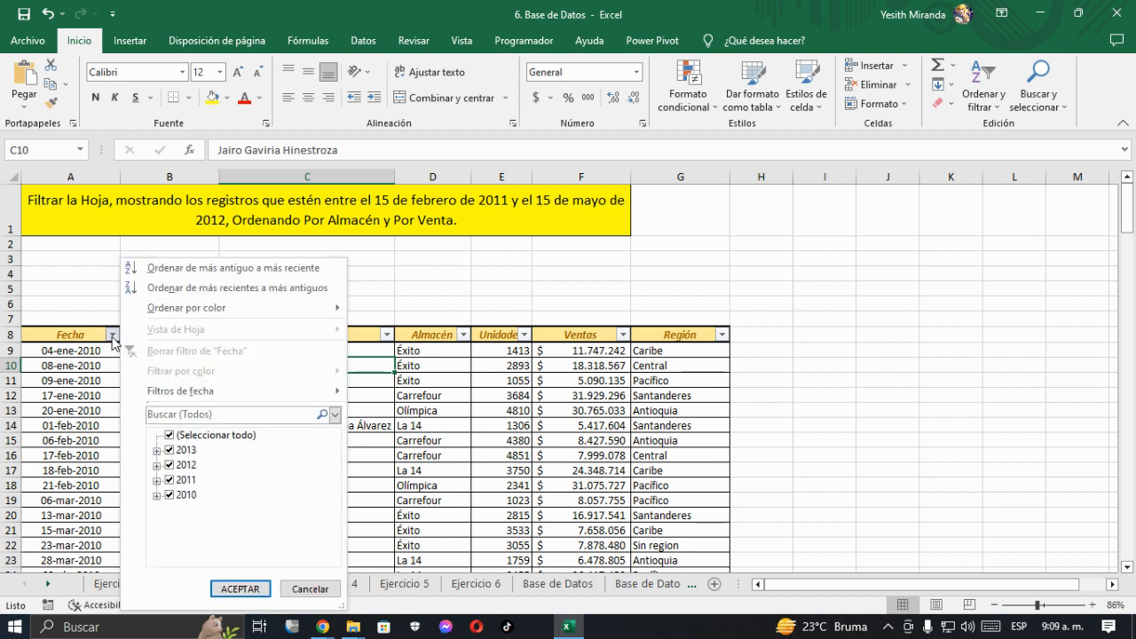
pyautogui.moveTo(159, 394)
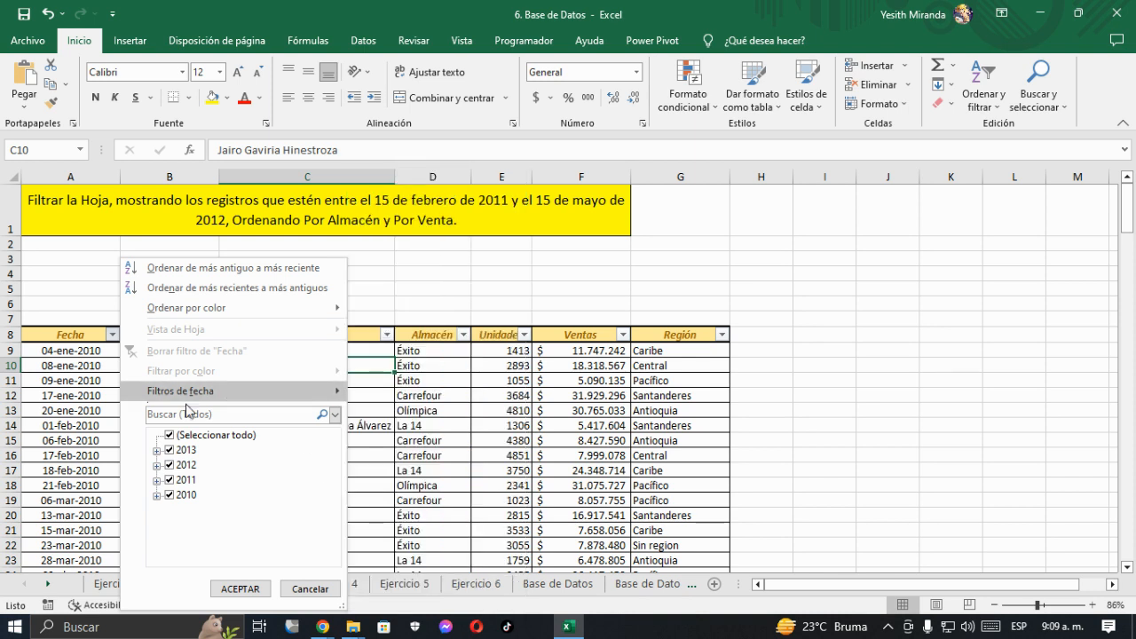
pyautogui.click(157, 450)
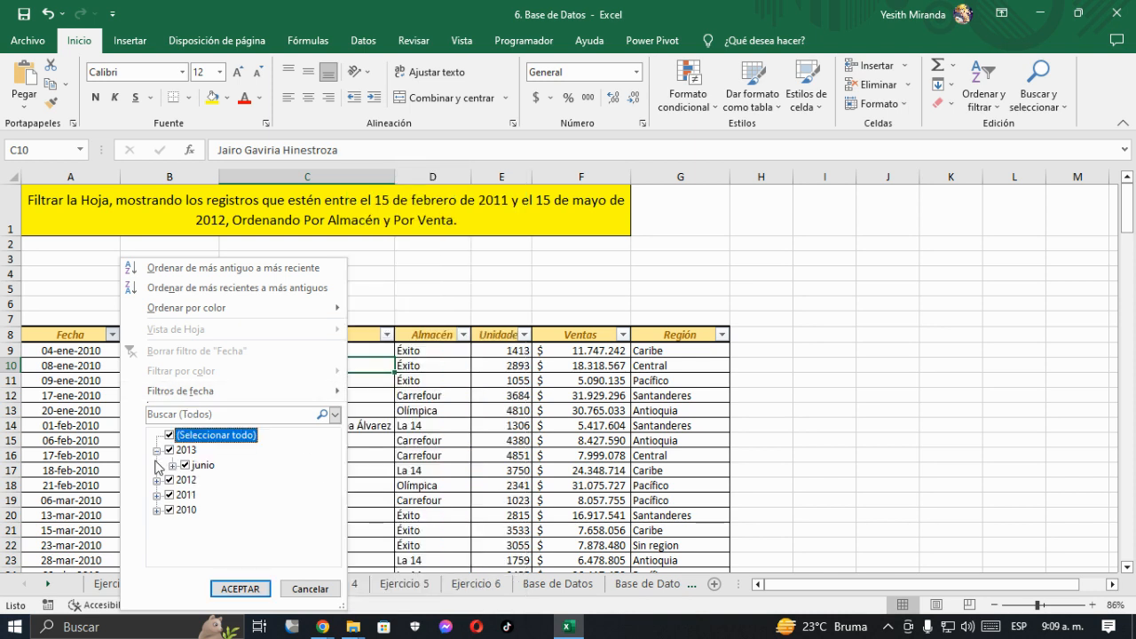
pyautogui.click(172, 465)
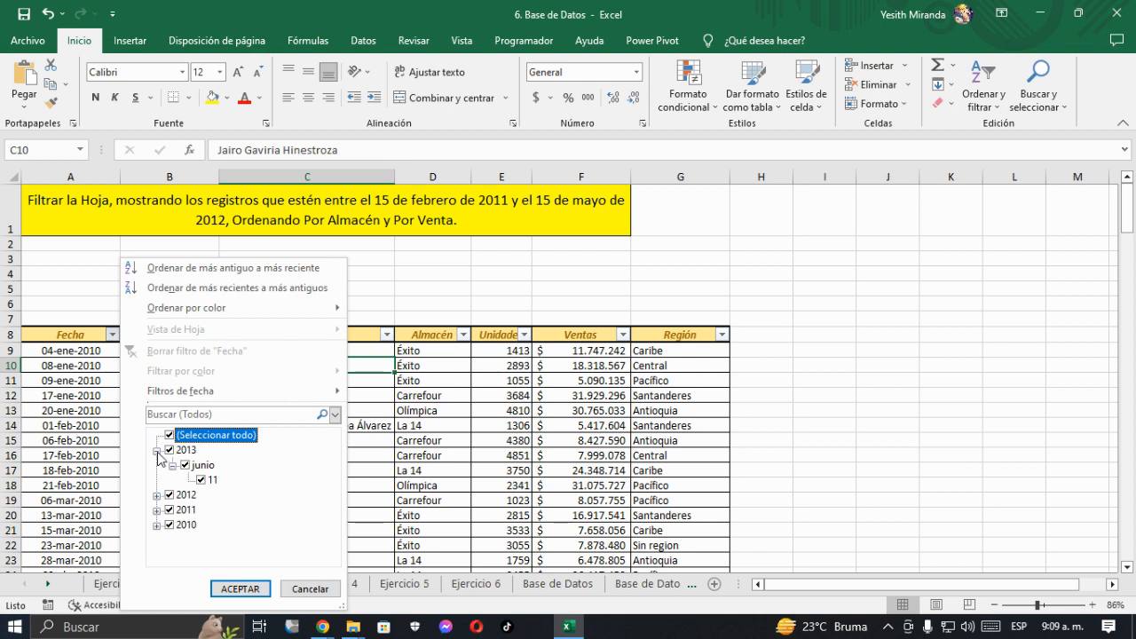
pyautogui.click(157, 450)
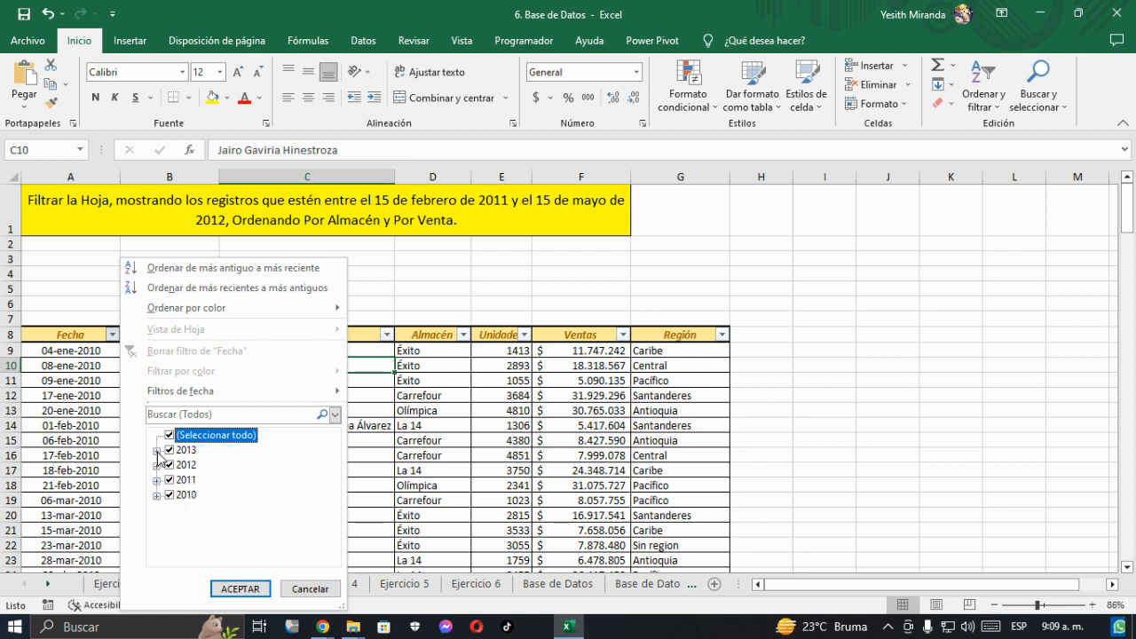
pyautogui.click(157, 450)
pyautogui.click(172, 465)
pyautogui.click(172, 465)
pyautogui.click(240, 589)
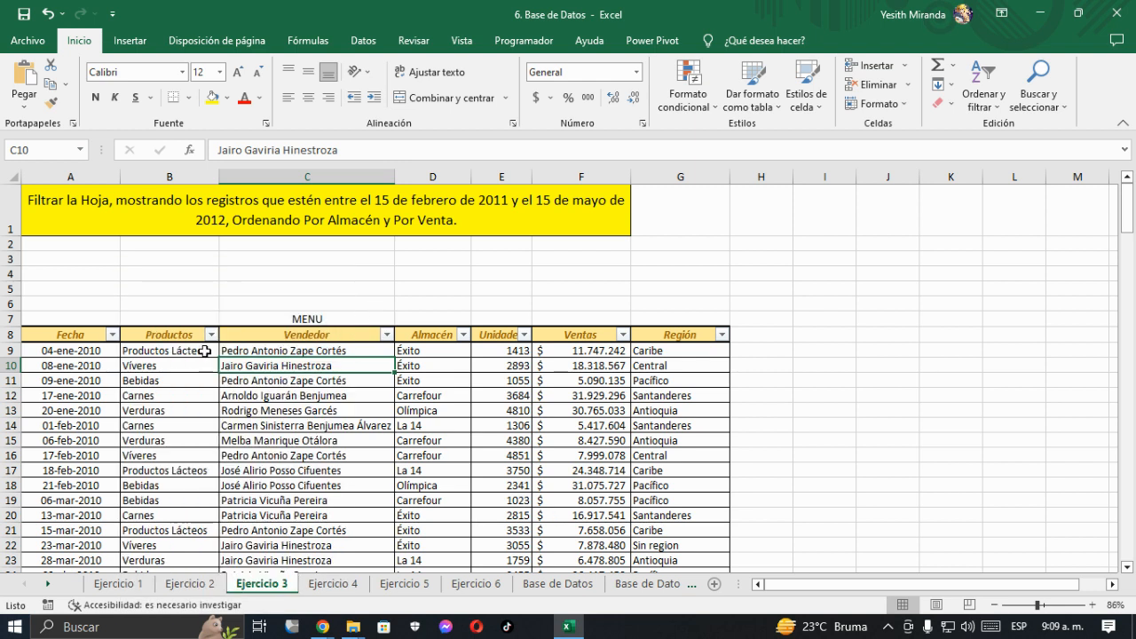
# Compare the filter types offered for the Productos text column and the Unidades number column without applying any
pyautogui.click(210, 334)
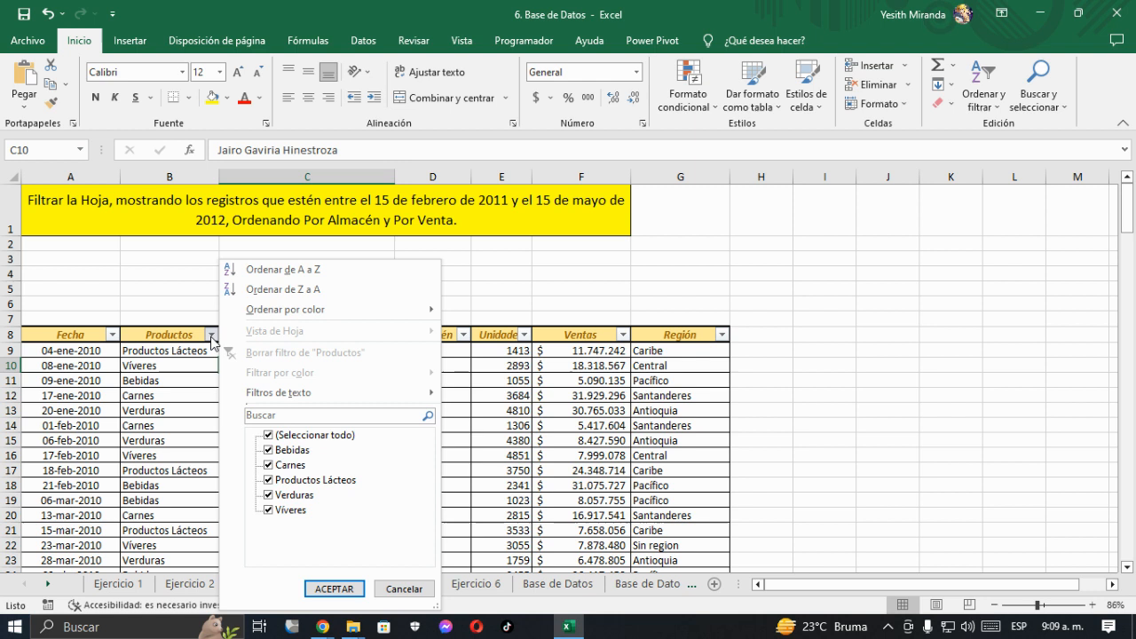
pyautogui.moveTo(284, 397)
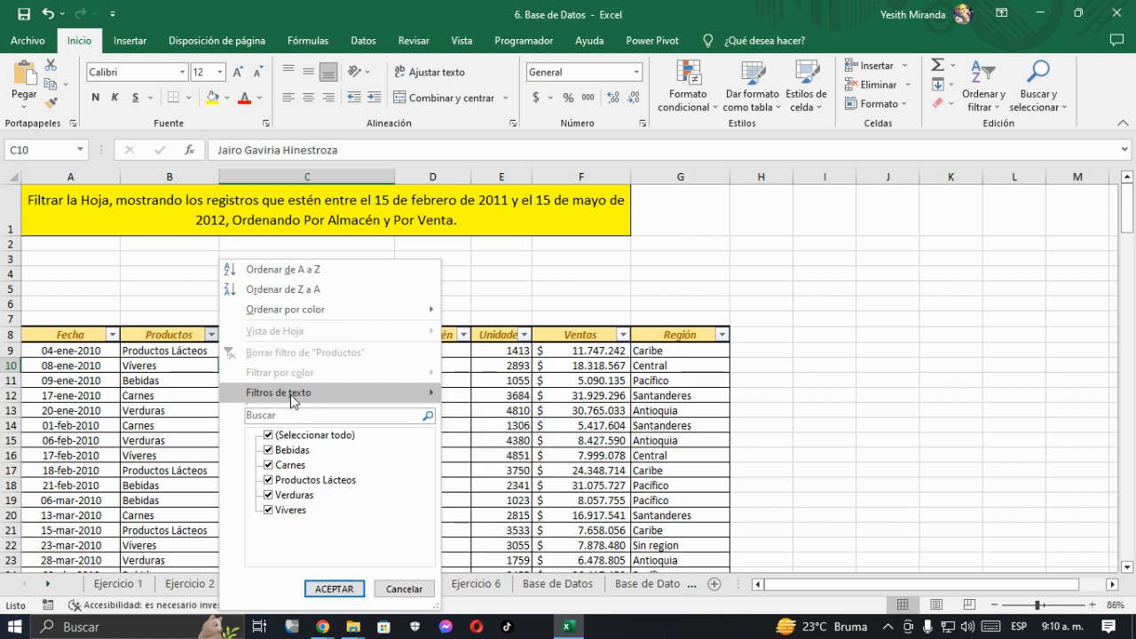
pyautogui.click(182, 348)
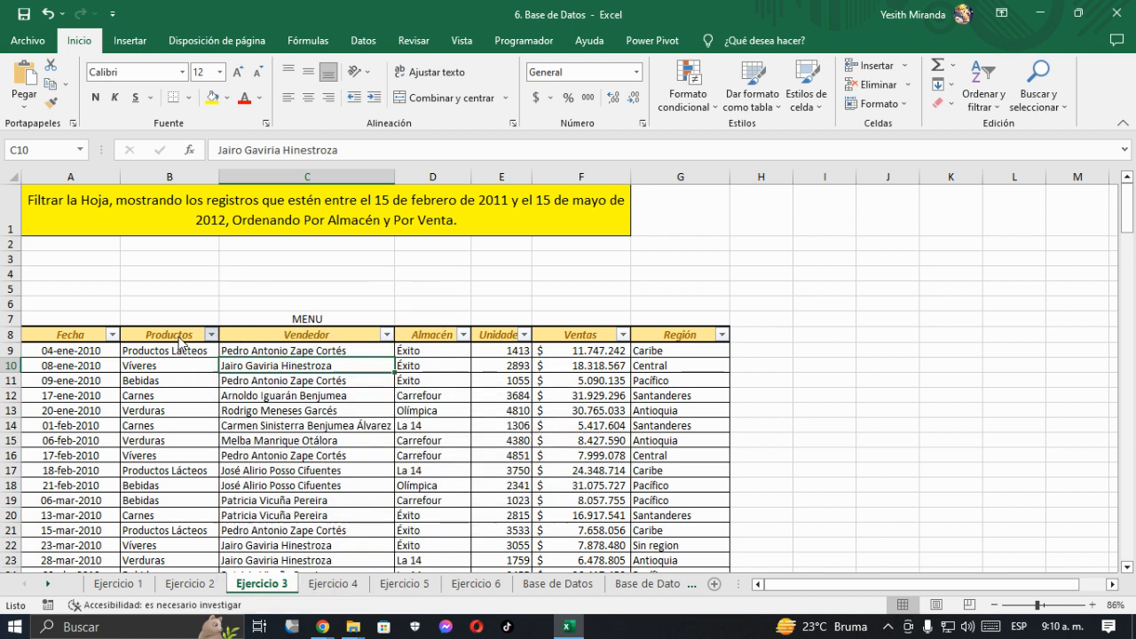
pyautogui.click(525, 335)
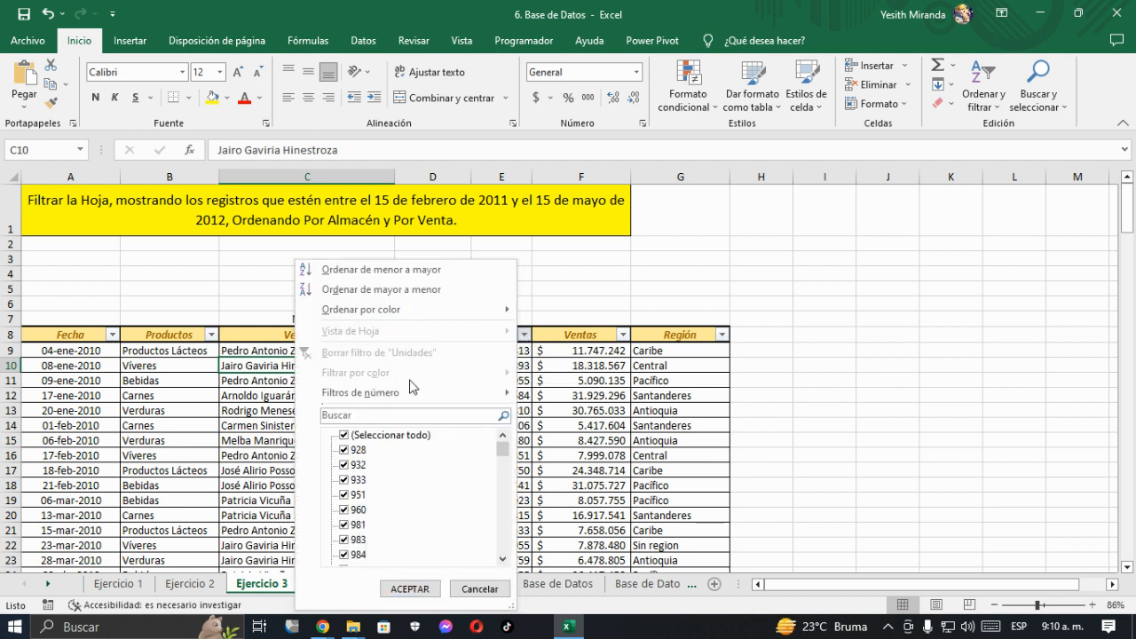
pyautogui.moveTo(358, 397)
pyautogui.click(177, 353)
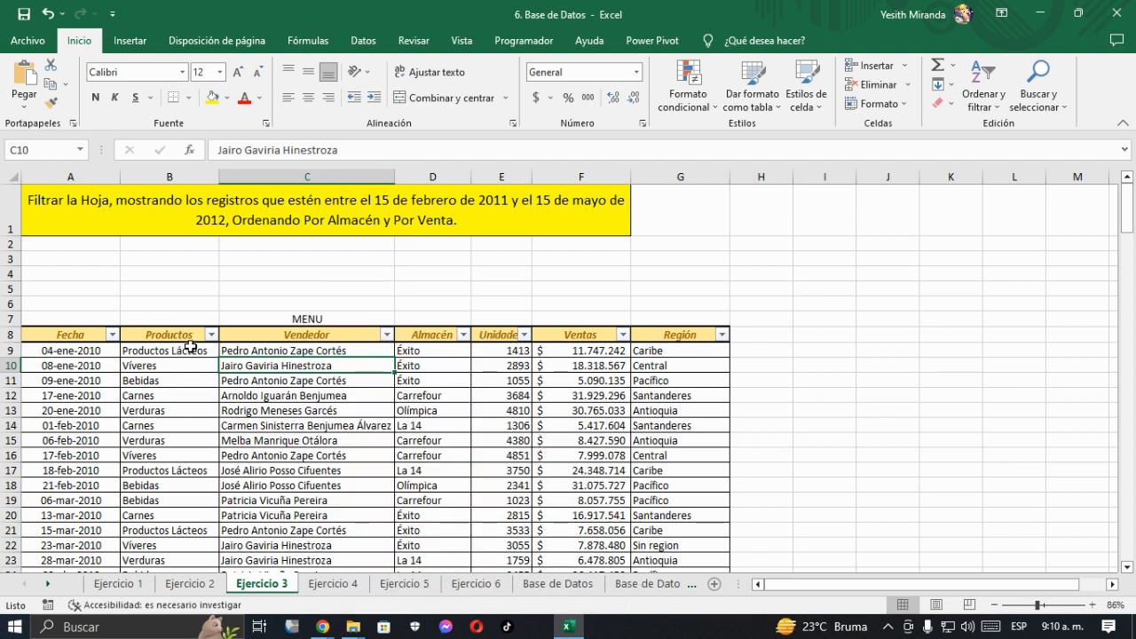
pyautogui.click(189, 351)
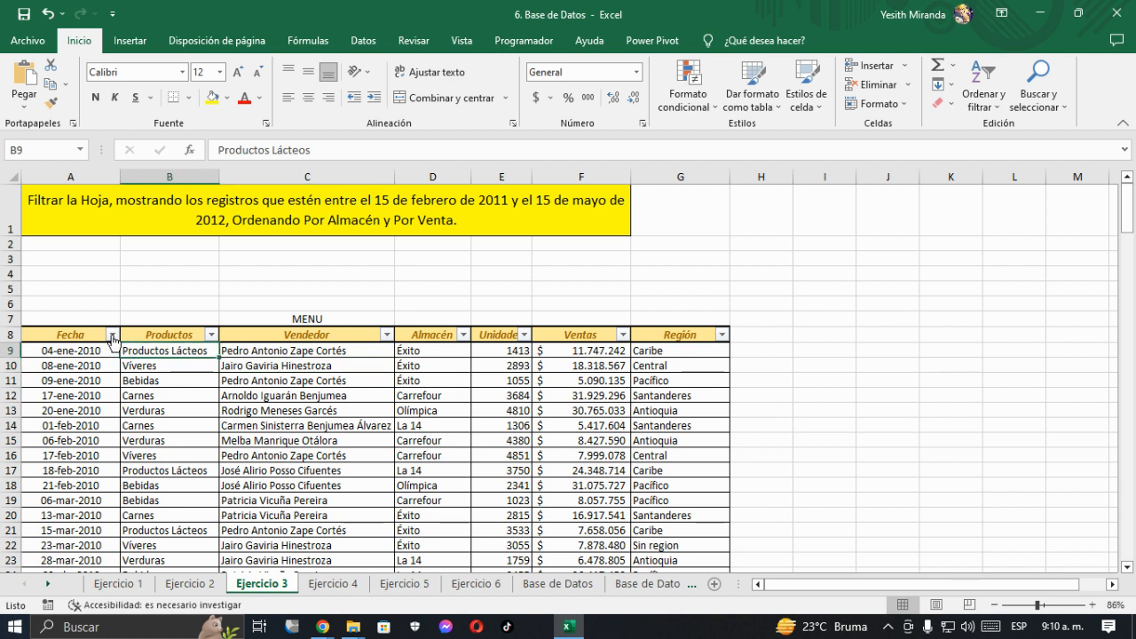
# Filter the Fecha column to dates between 15/02/2011 and 15/05/2012 inclusive and review the matching records
pyautogui.click(112, 334)
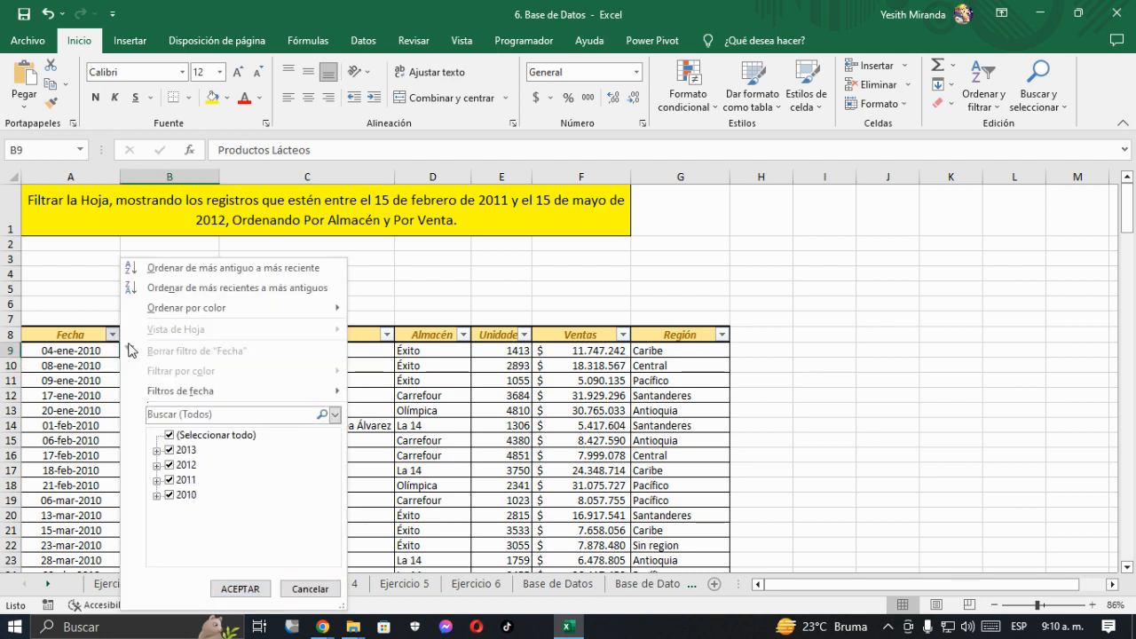
pyautogui.moveTo(190, 392)
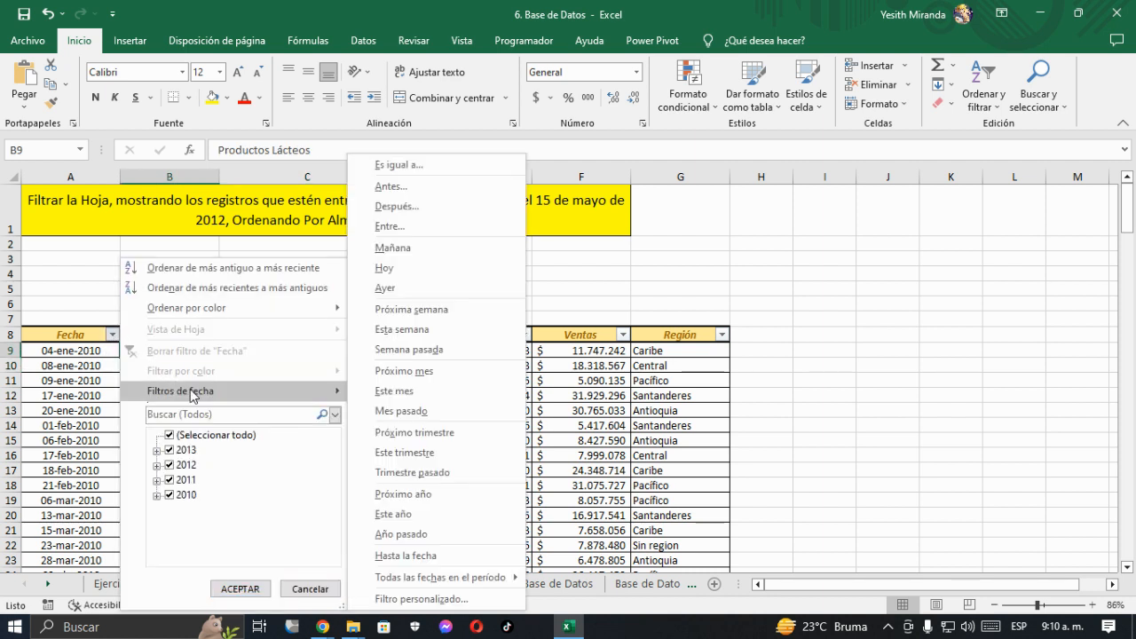
pyautogui.click(393, 228)
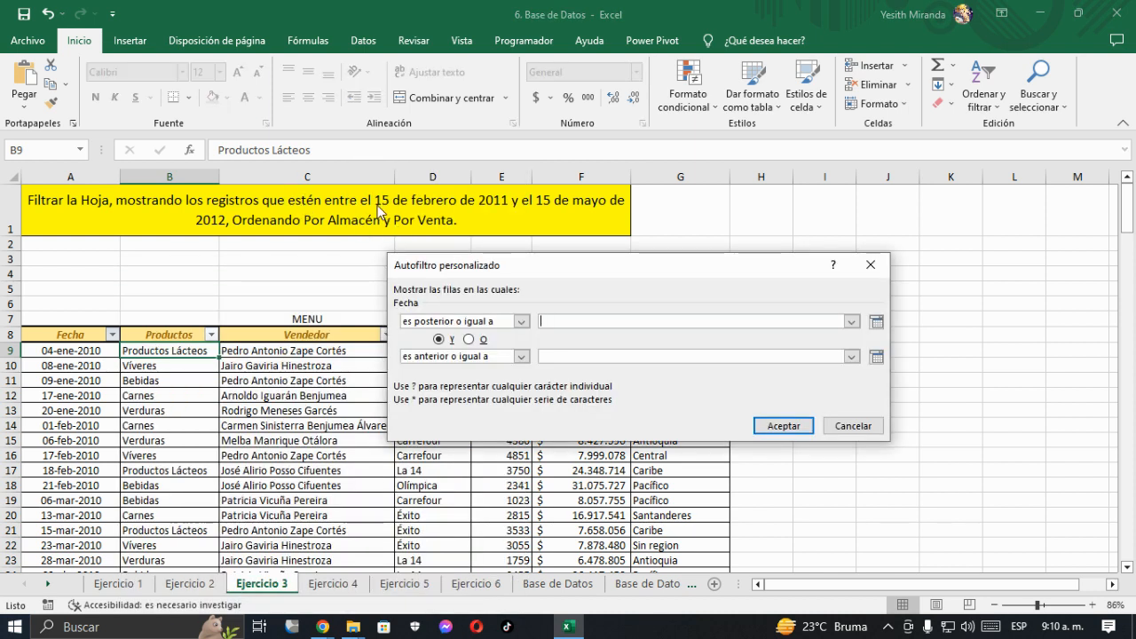
pyautogui.write('15-')
pyautogui.press('BackSpace')
pyautogui.write('/')
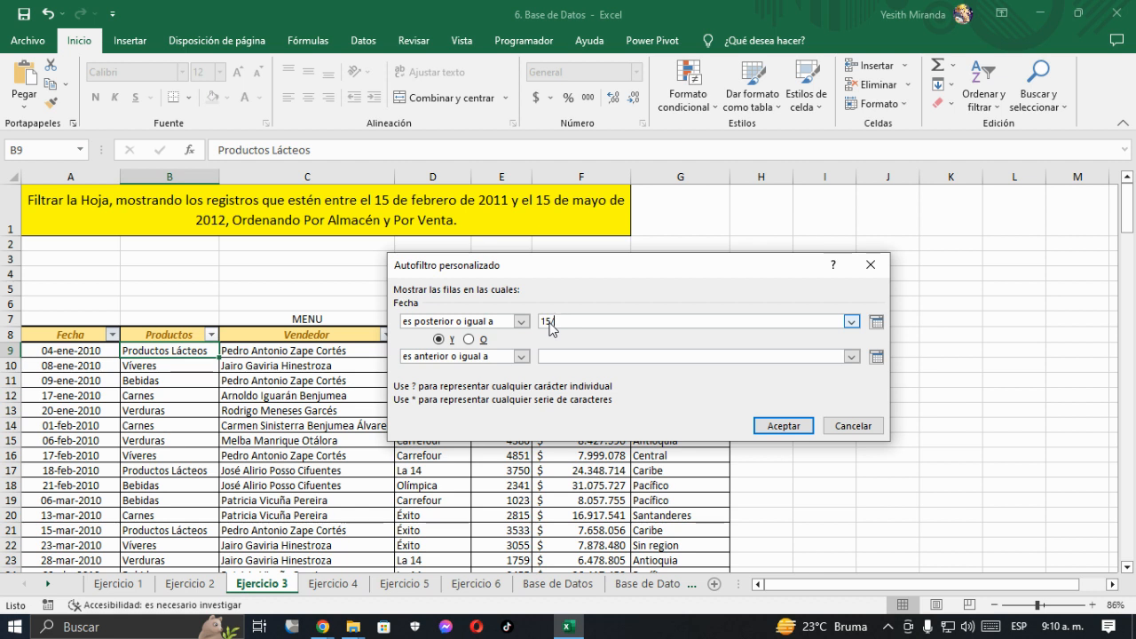
pyautogui.write('02/2011')
pyautogui.press('Tab')
pyautogui.press('Tab')
pyautogui.press('Tab')
pyautogui.write('15/05/2012')
pyautogui.click(781, 428)
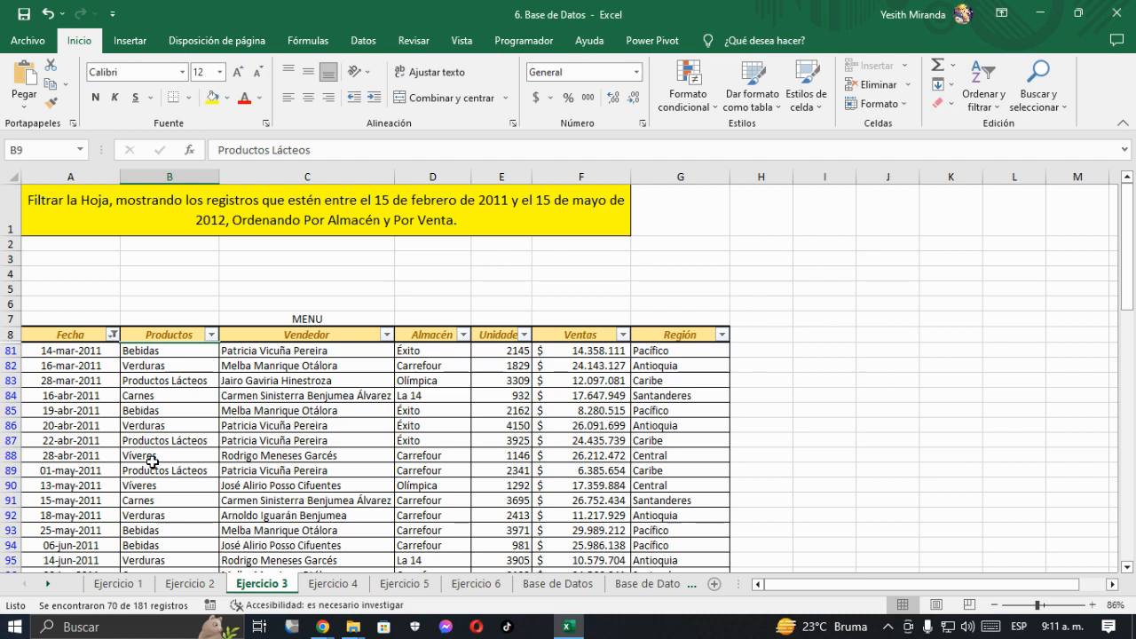
pyautogui.scroll(-3, 142, 435)
pyautogui.scroll(-3, 139, 437)
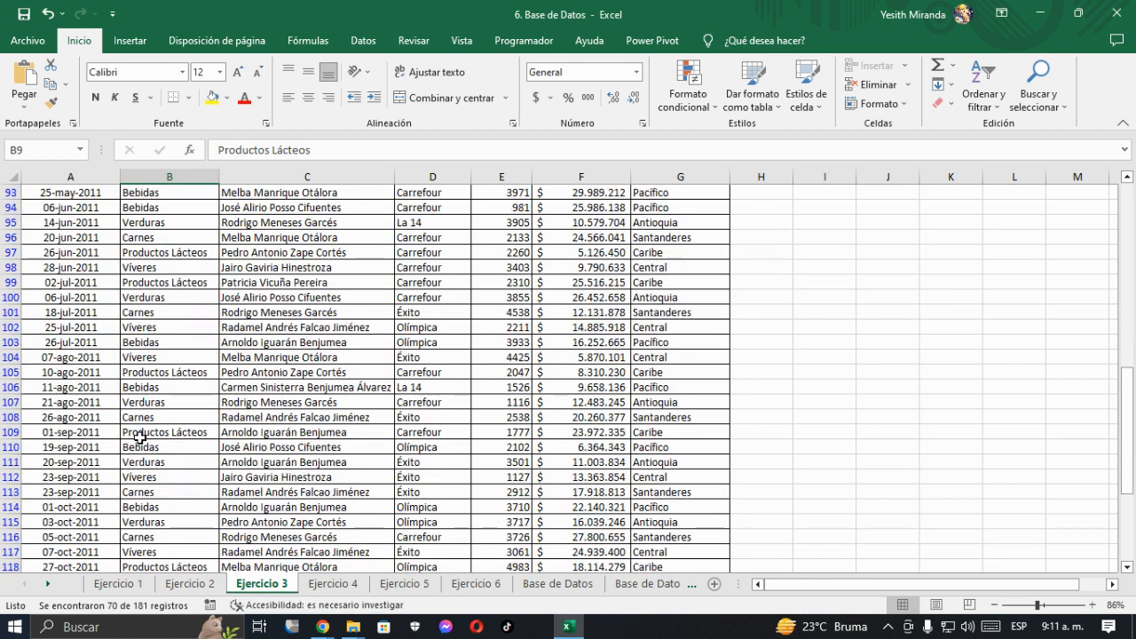
pyautogui.scroll(6, 133, 435)
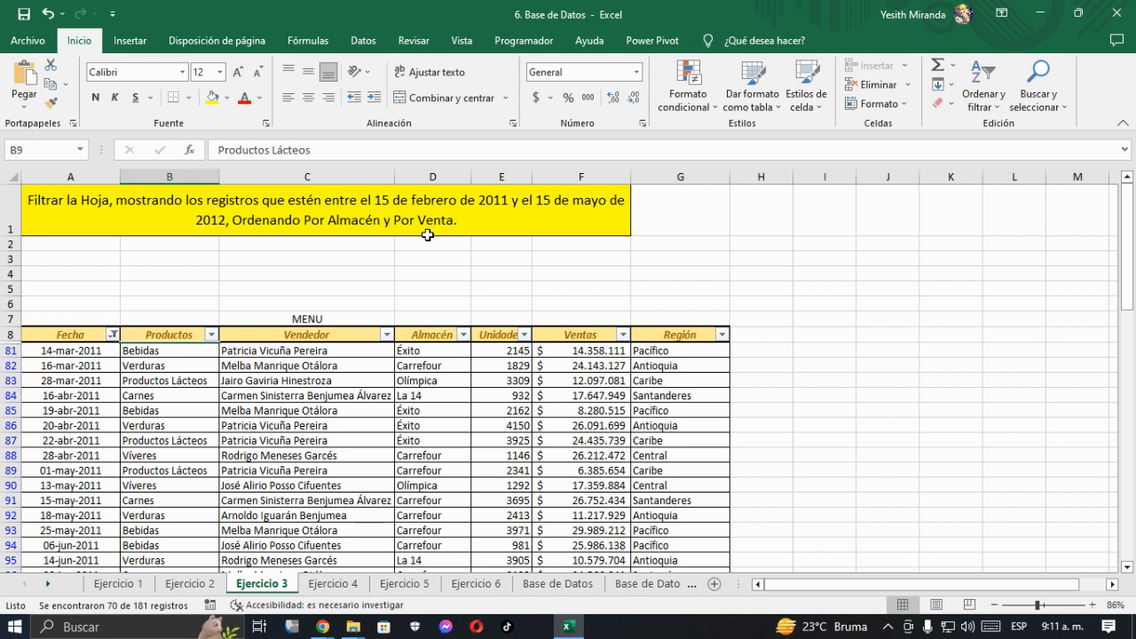
# Apply a custom sort to the filtered records by Almacén from A to Z, with Ventas as the second level
pyautogui.click(497, 349)
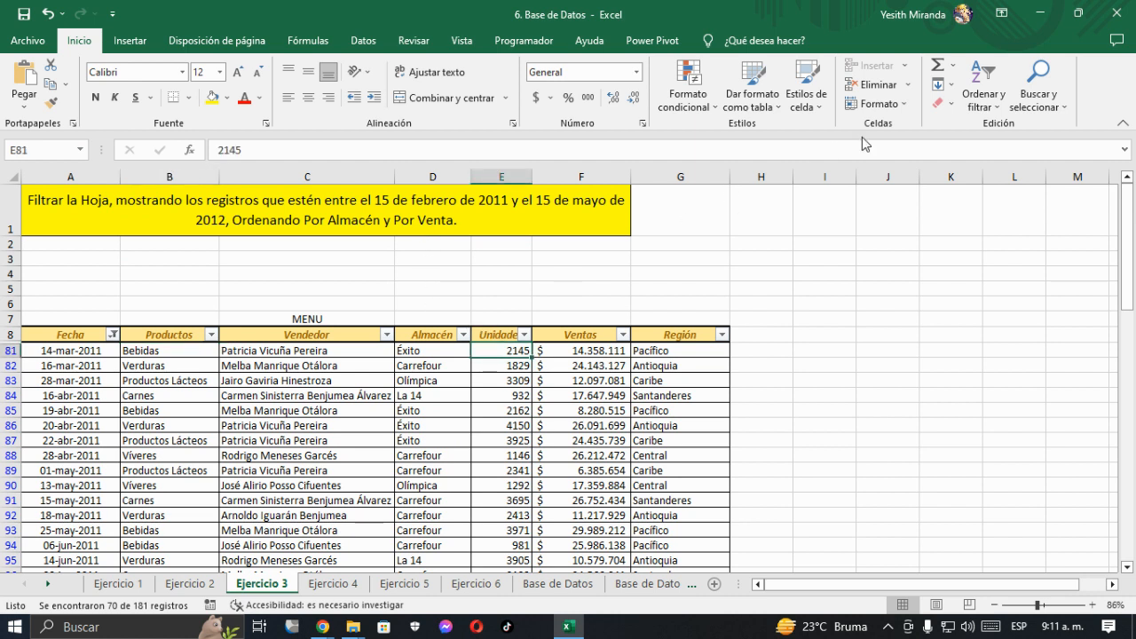
pyautogui.click(982, 105)
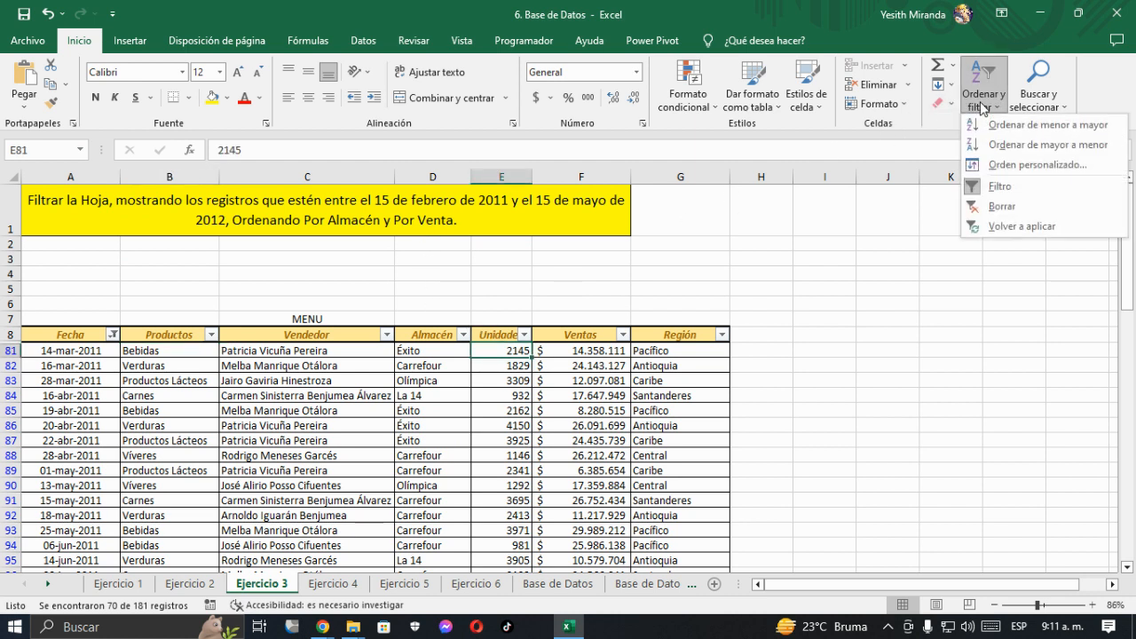
pyautogui.click(1017, 165)
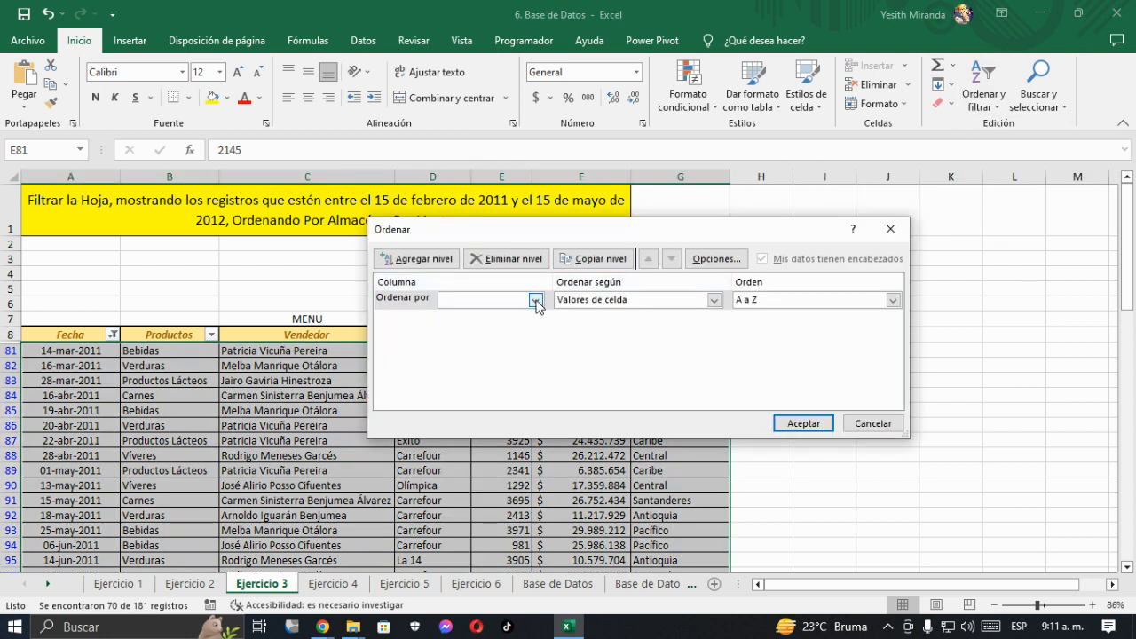
pyautogui.moveTo(541, 239); pyautogui.dragTo(540, 304)
pyautogui.click(533, 365)
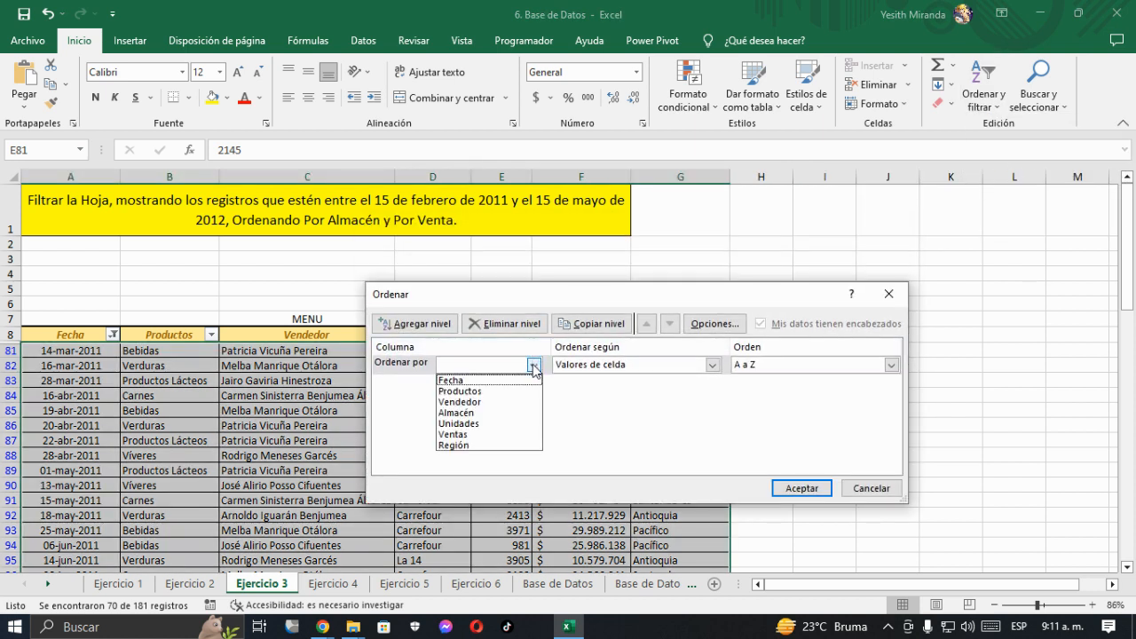
pyautogui.click(460, 412)
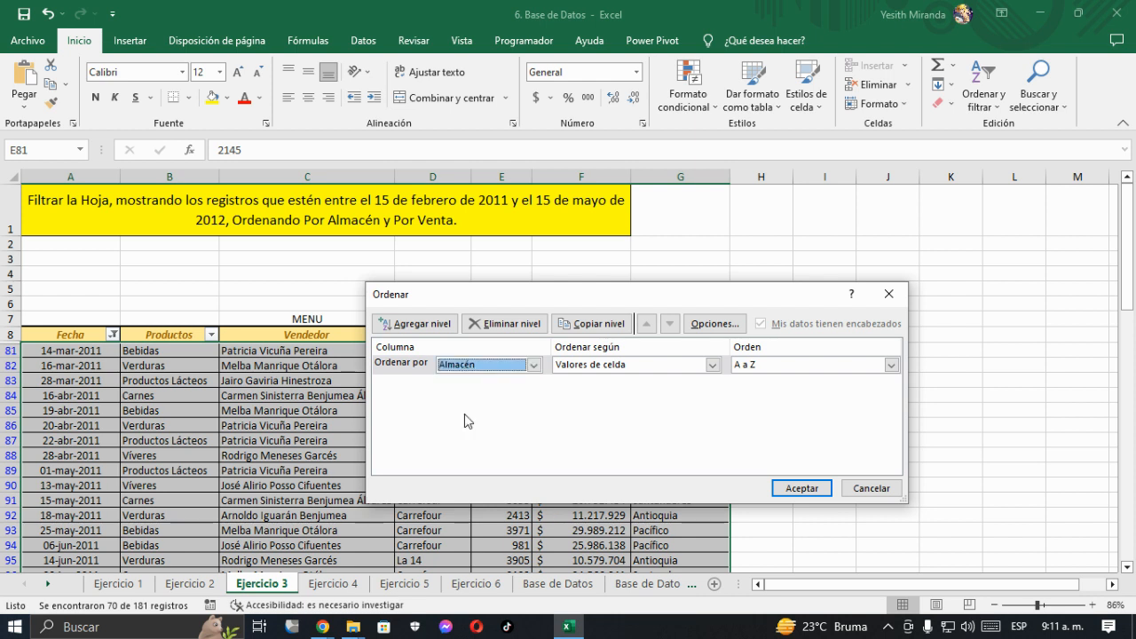
pyautogui.click(415, 323)
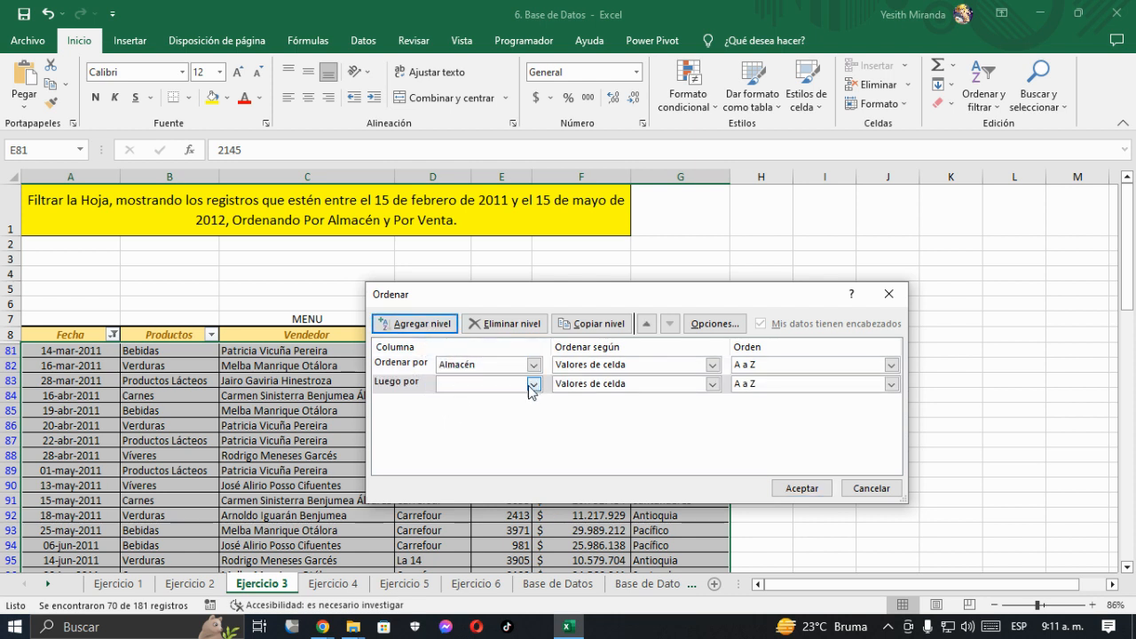
pyautogui.click(534, 384)
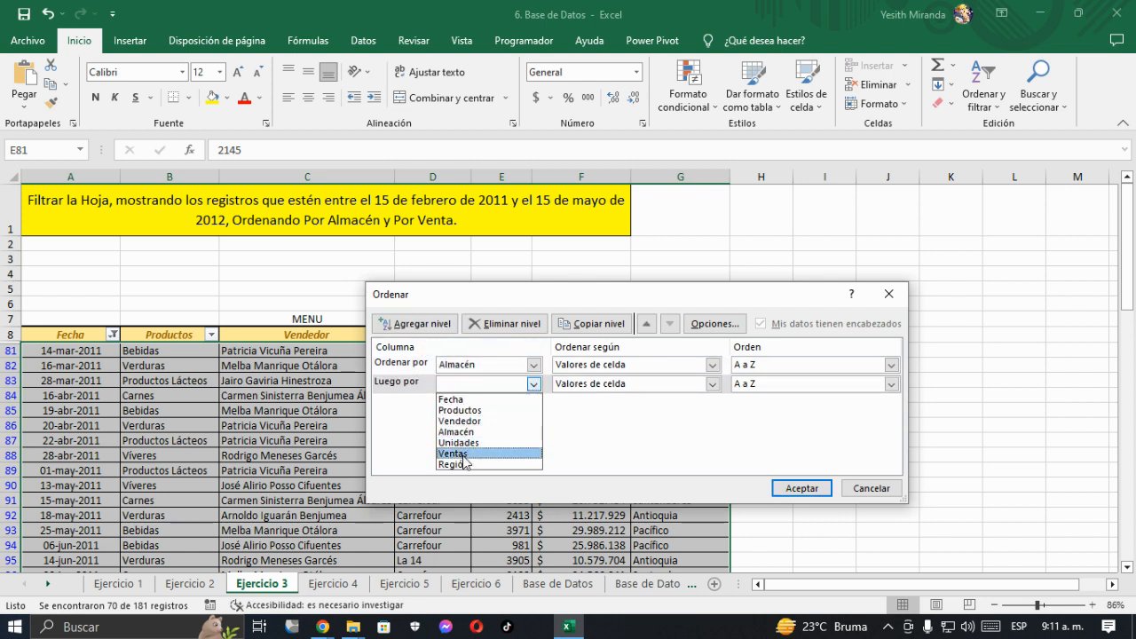
pyautogui.click(463, 455)
pyautogui.click(794, 491)
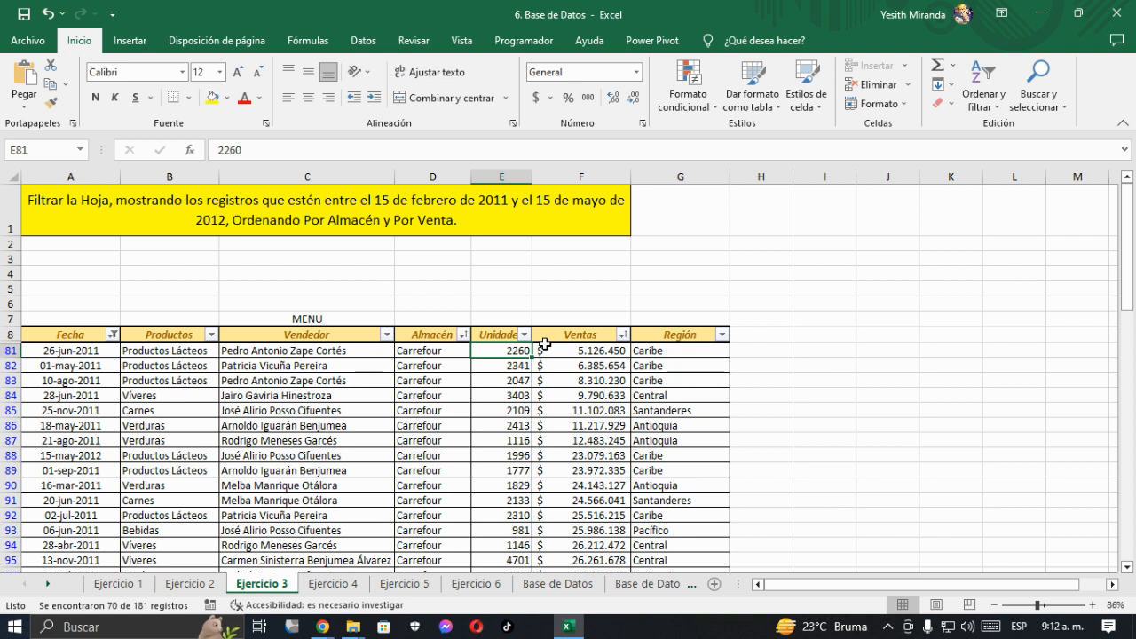
pyautogui.click(146, 205)
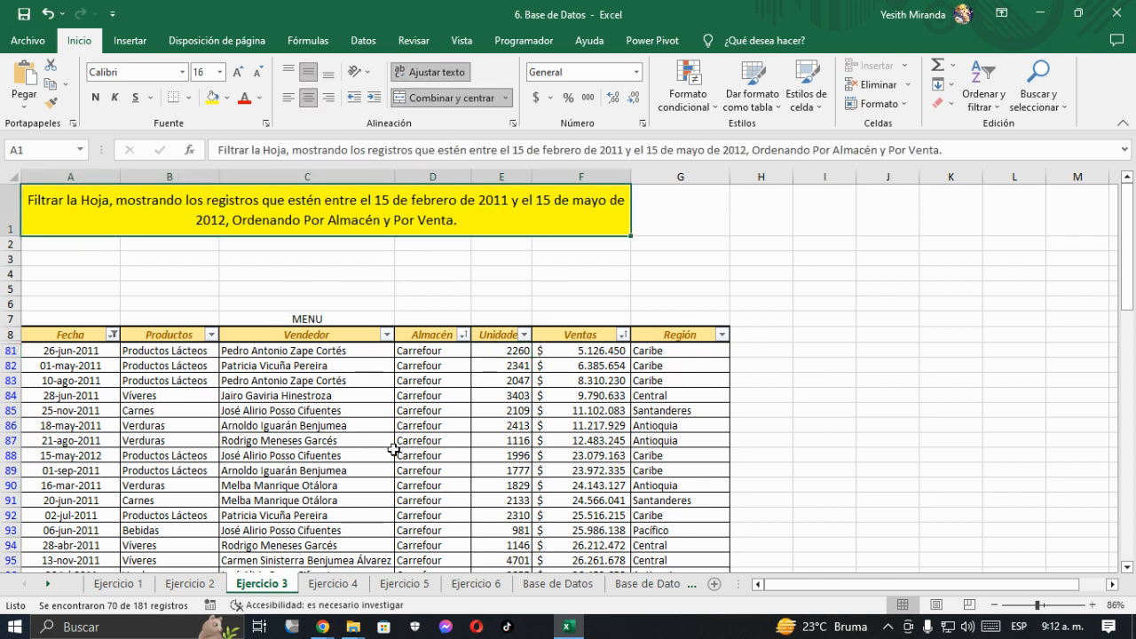
# Give the instruction in cell A1 of the Ejercicio 4 sheet a yellow fill and a font size of 16
pyautogui.click(331, 584)
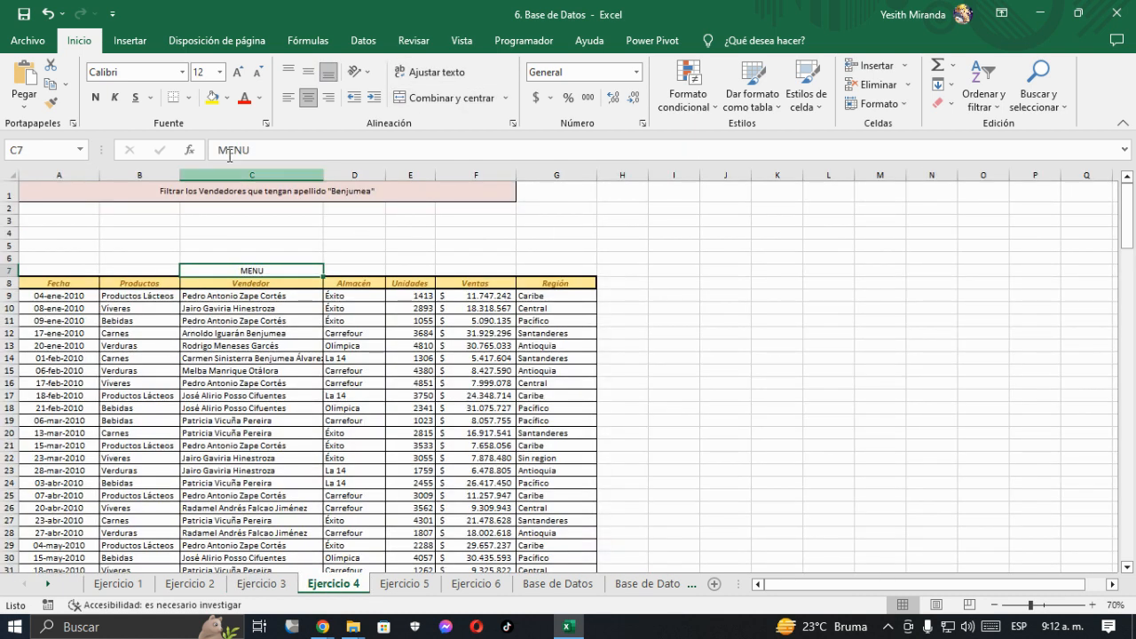
pyautogui.click(142, 191)
pyautogui.click(213, 98)
pyautogui.click(238, 71)
pyautogui.click(238, 72)
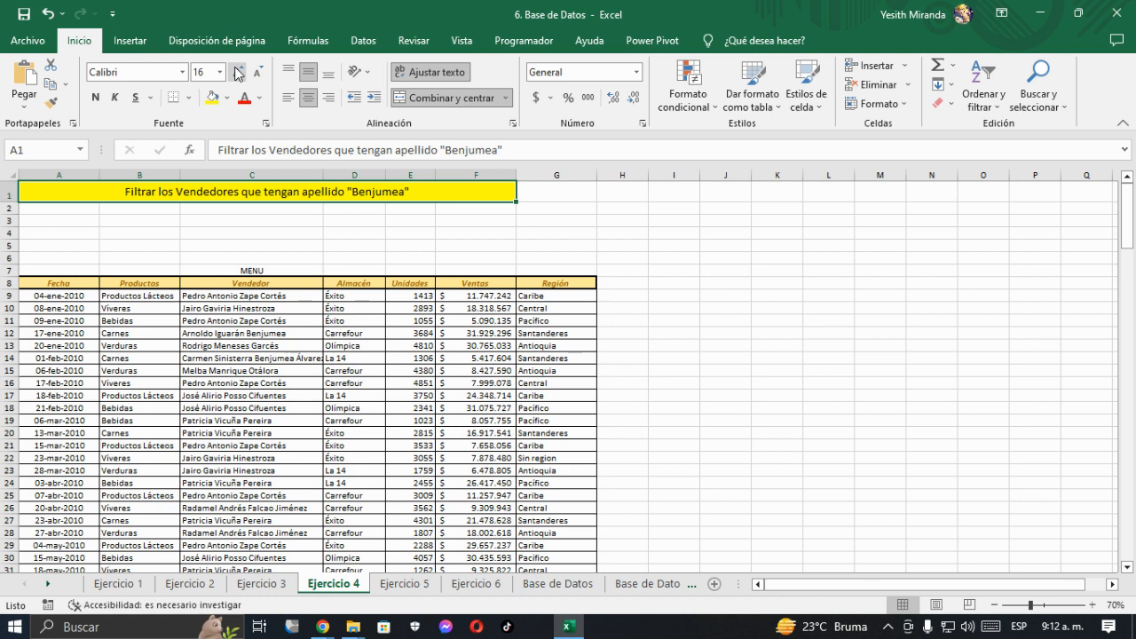
# Turn on filtering for the sales table on the Ejercicio 4 sheet
pyautogui.click(166, 296)
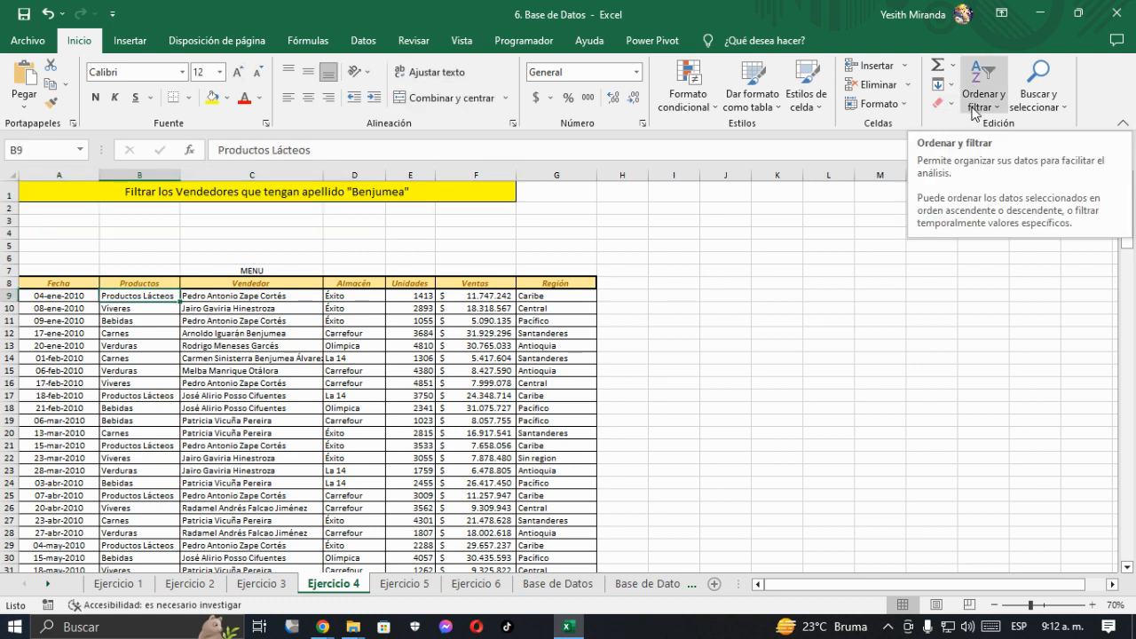
pyautogui.click(1037, 605)
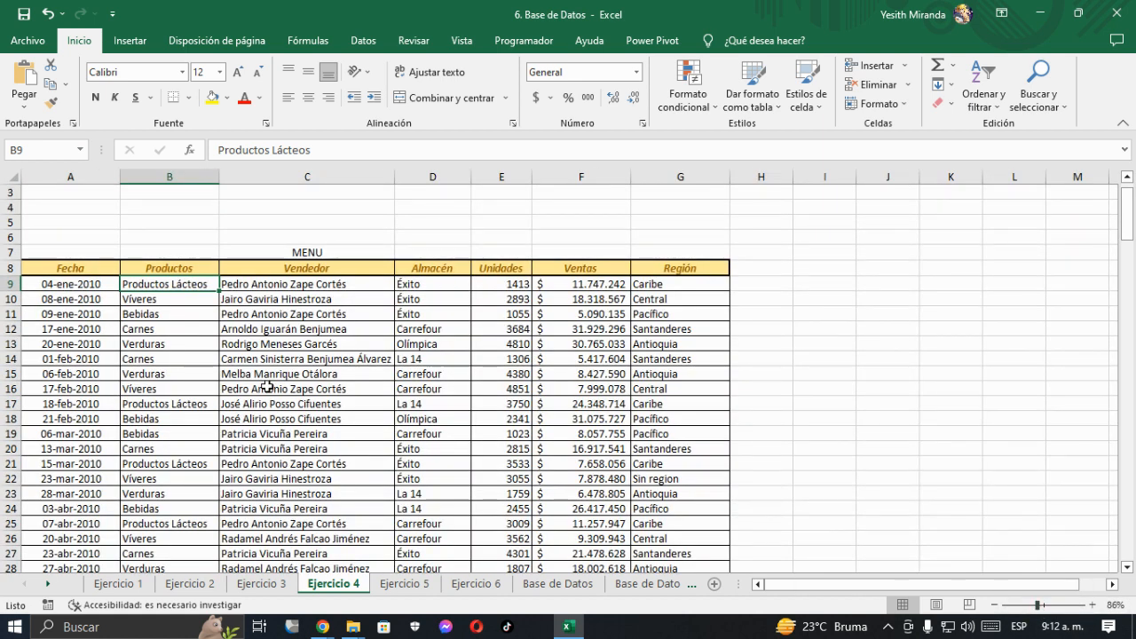
pyautogui.scroll(1, 267, 388)
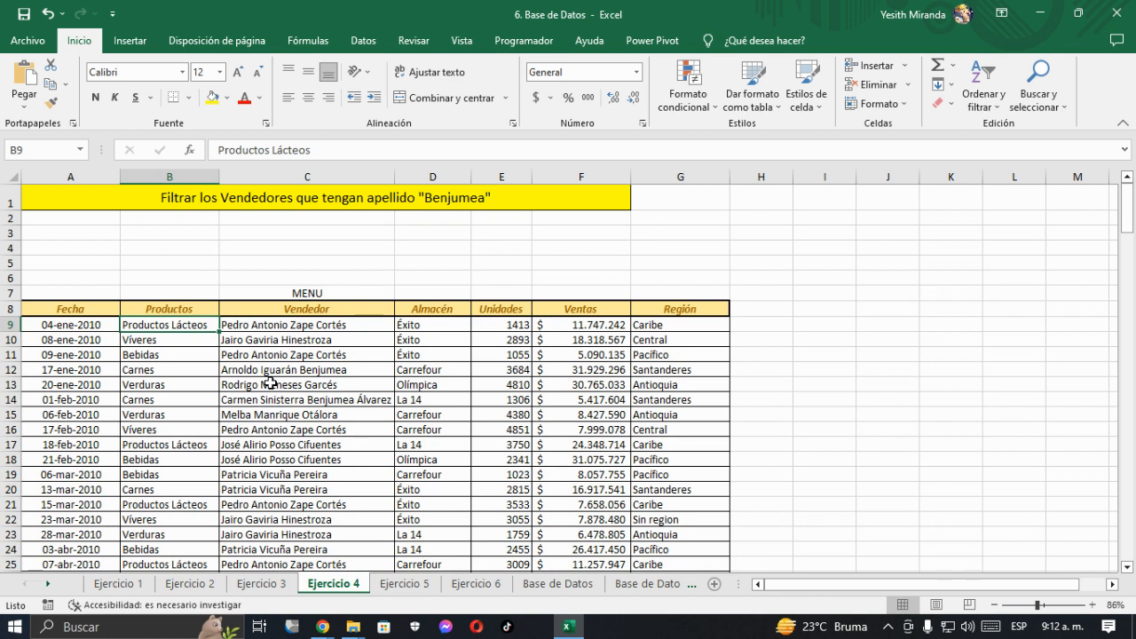
pyautogui.click(987, 95)
pyautogui.click(992, 188)
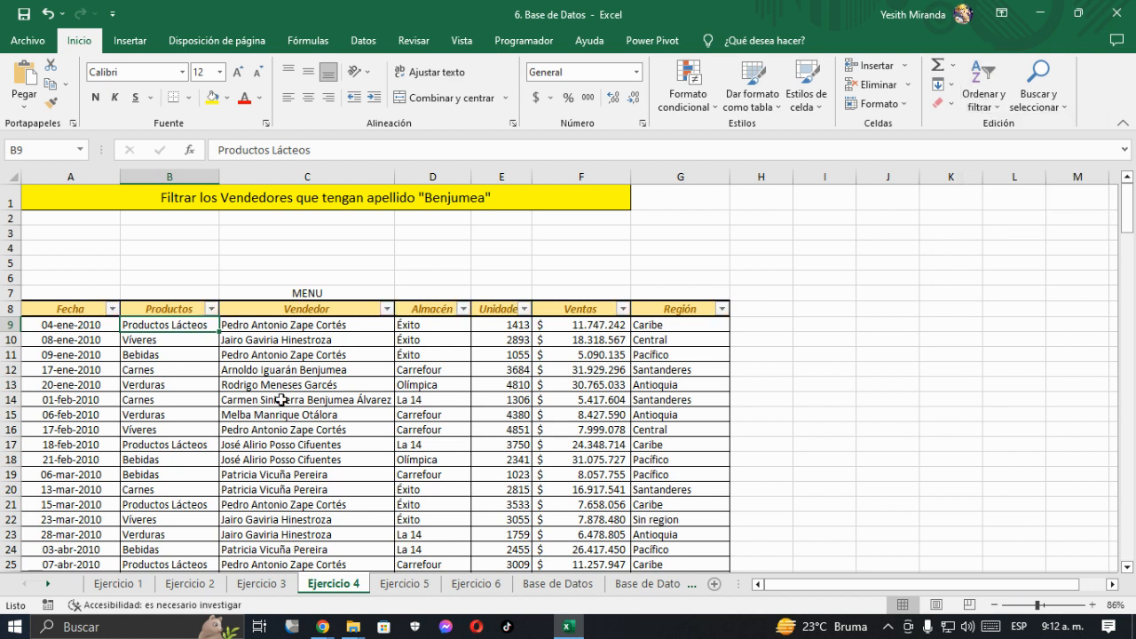
# Filter the Vendedor column by searching its value list for the surname given in the instruction in cell A1
pyautogui.click(387, 309)
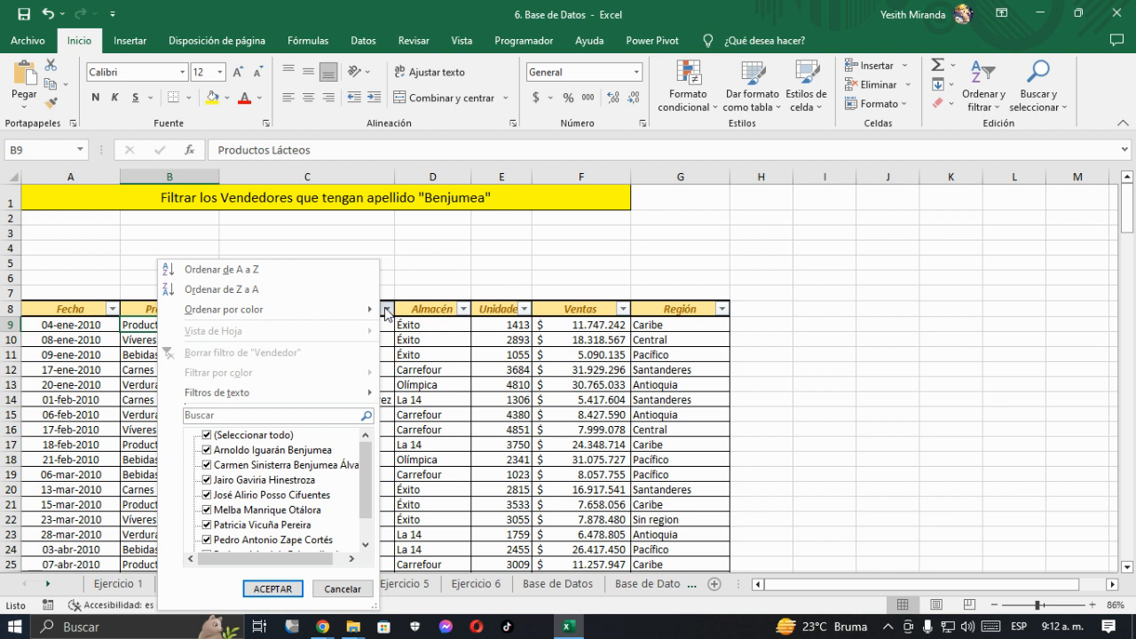
pyautogui.click(214, 417)
pyautogui.write('benjumena')
pyautogui.press('BackSpace')
pyautogui.press('BackSpace')
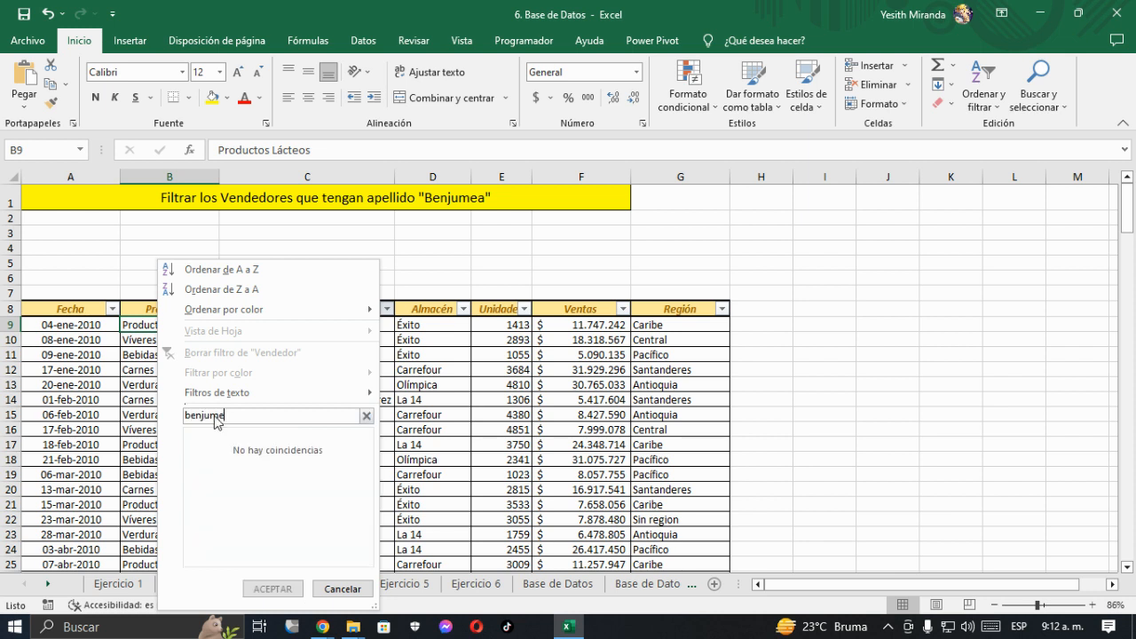
pyautogui.write('a')
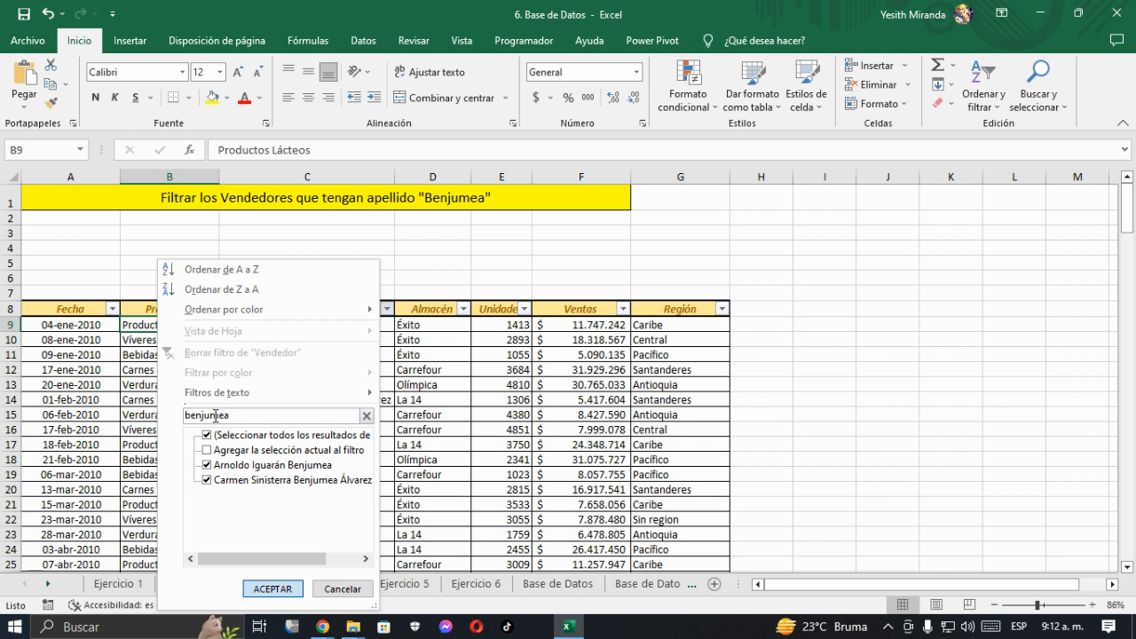
pyautogui.press('Return')
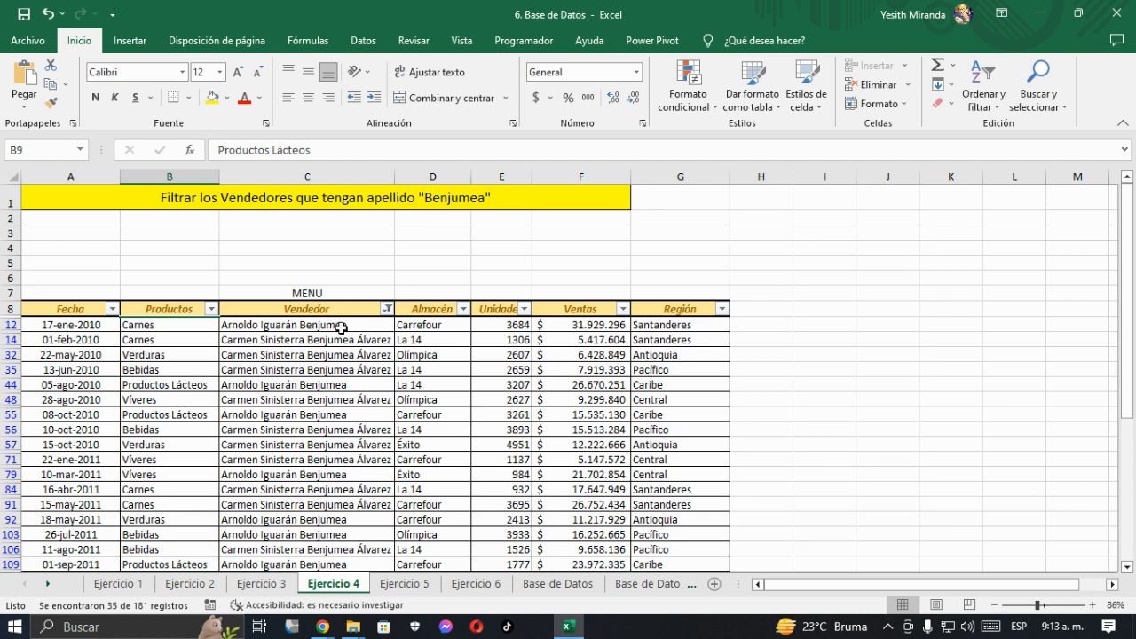
# Apply a "contiene" text filter to the Vendedor column with the surname from the instruction and review the filtered records
pyautogui.click(387, 308)
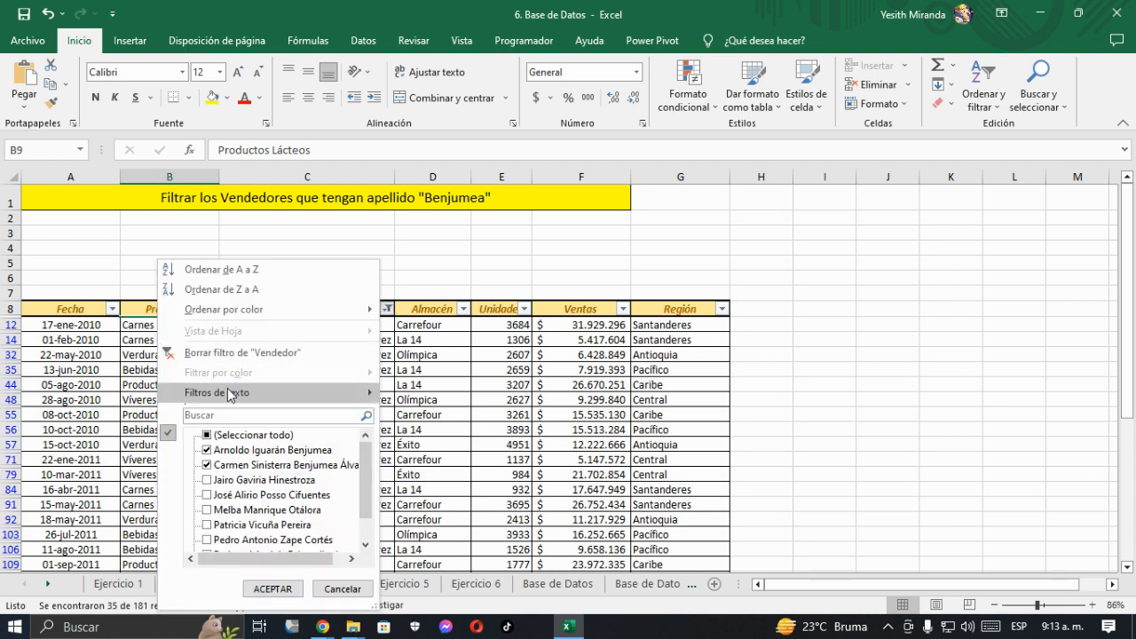
pyautogui.moveTo(229, 393)
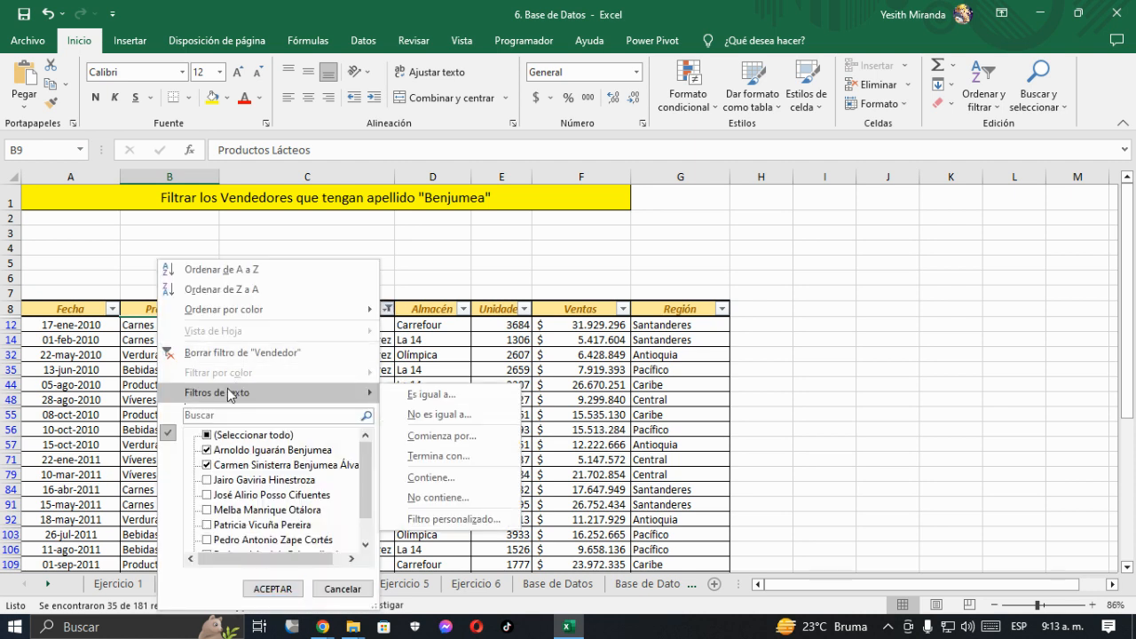
pyautogui.click(442, 479)
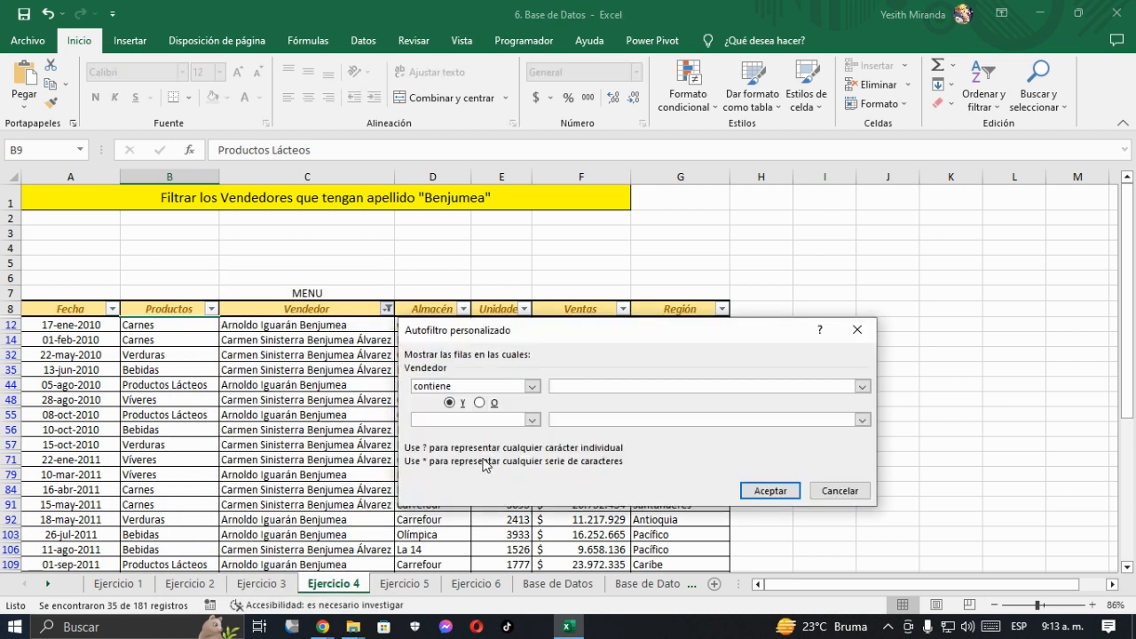
pyautogui.write('benju')
pyautogui.press('BackSpace')
pyautogui.press('BackSpace')
pyautogui.write('jumea')
pyautogui.press('Return')
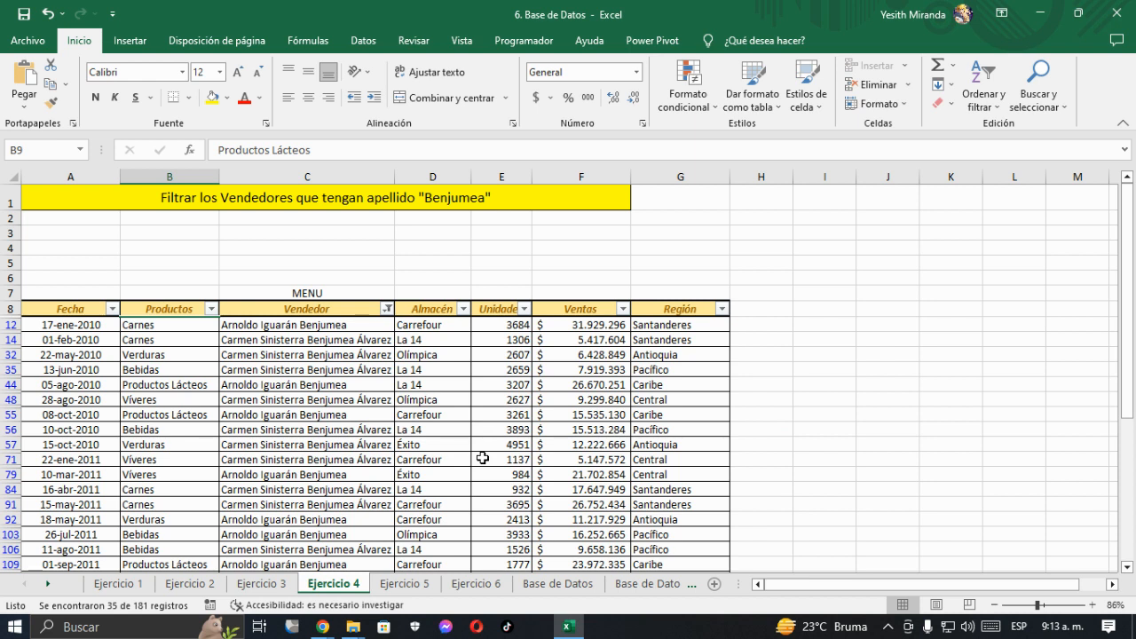
pyautogui.scroll(-8, 367, 456)
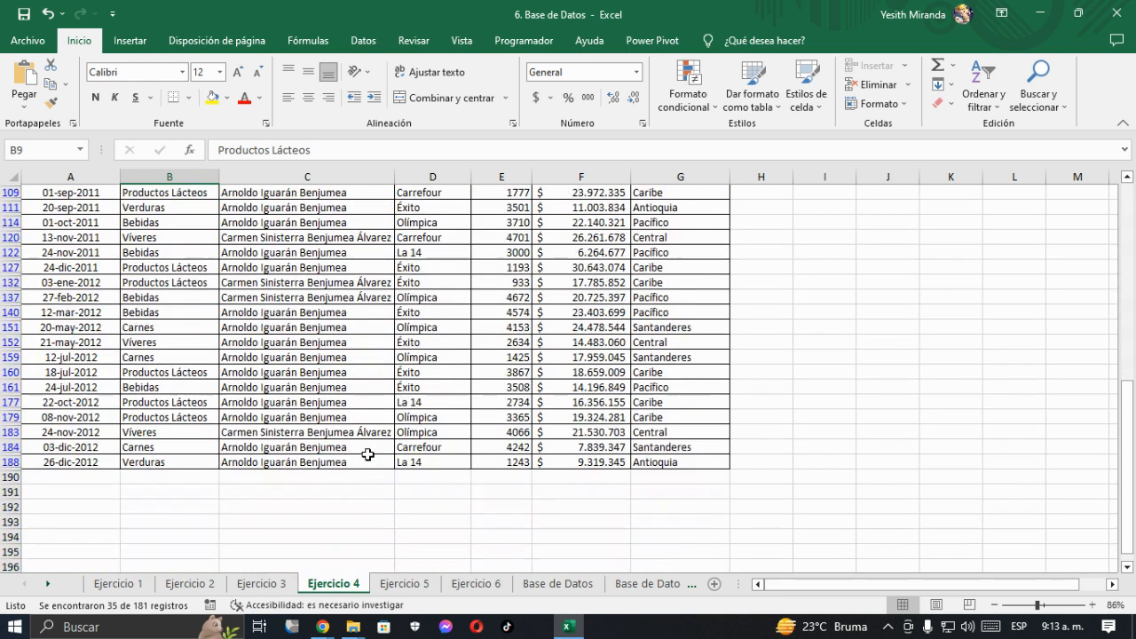
pyautogui.scroll(8, 368, 456)
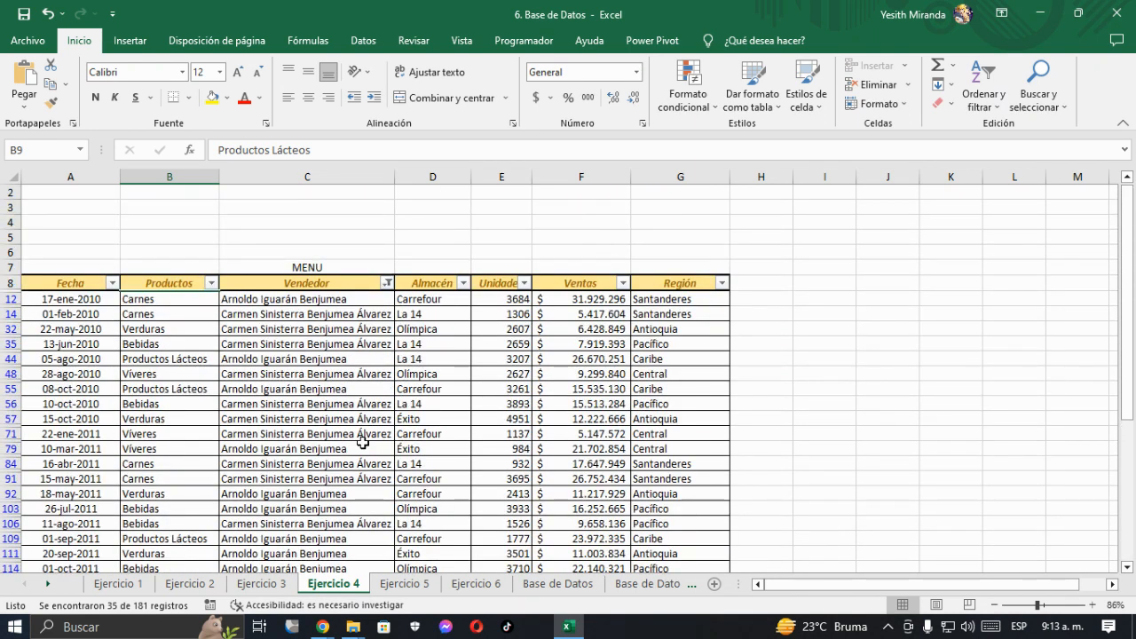
pyautogui.click(387, 283)
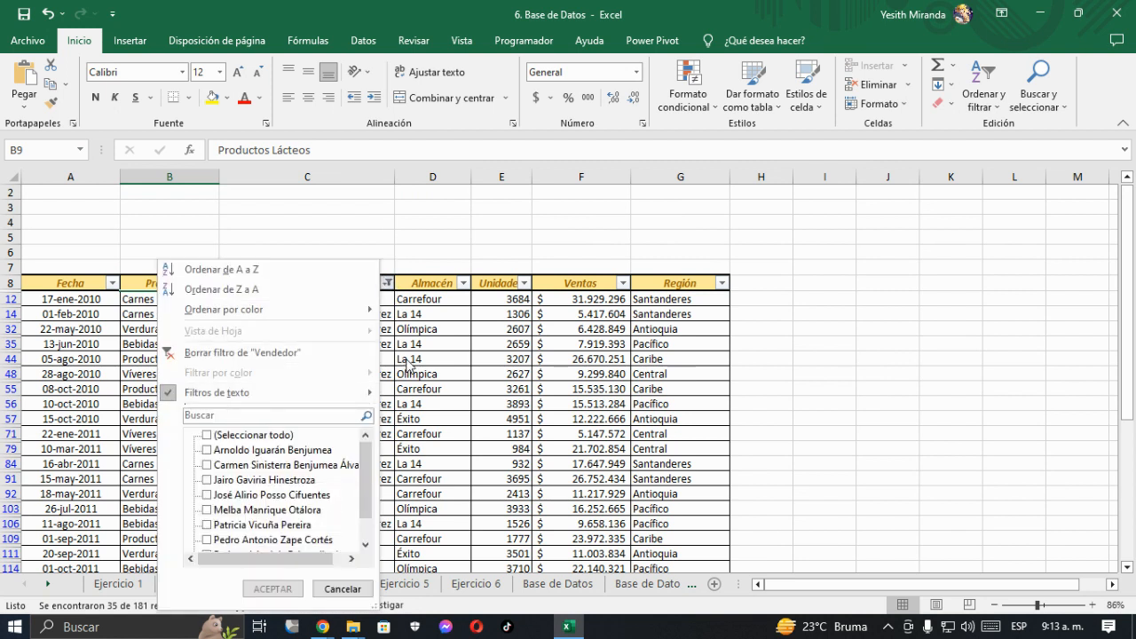
pyautogui.click(439, 297)
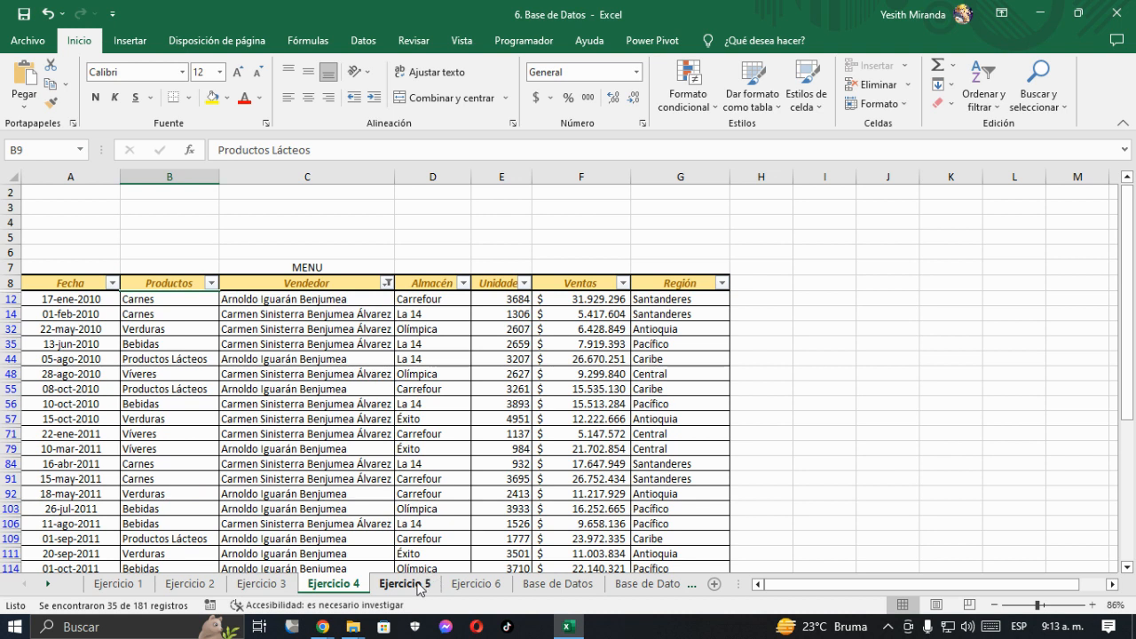
pyautogui.scroll(1, 417, 586)
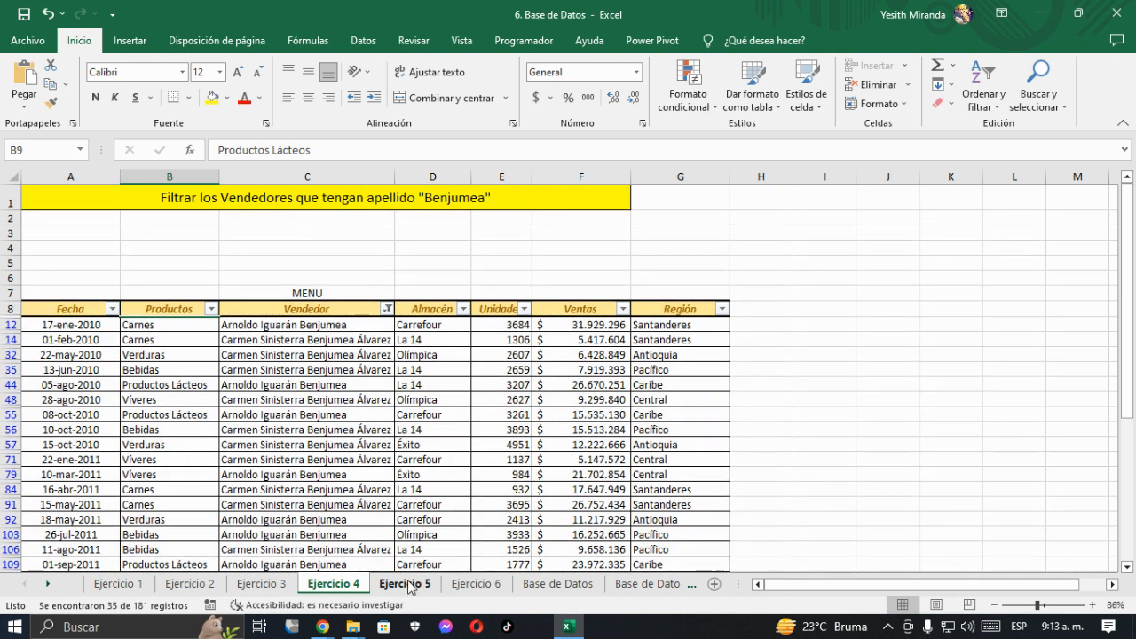
# Give the instruction in cell A1 of the Ejercicio 5 sheet a yellow fill and a font size of 18
pyautogui.click(409, 586)
pyautogui.click(127, 199)
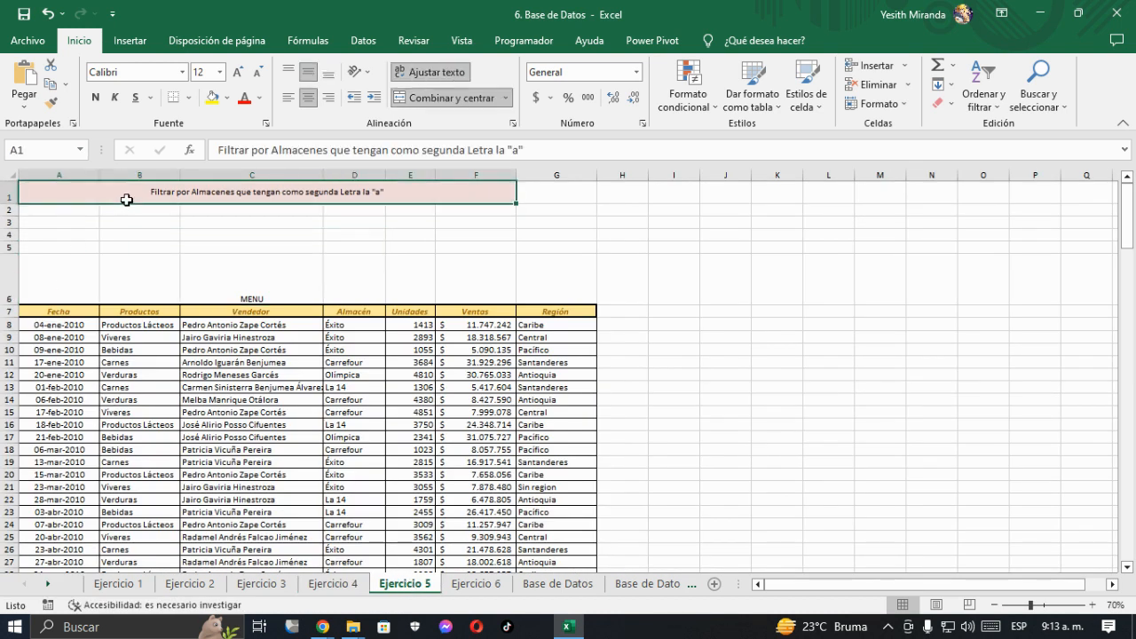
pyautogui.click(210, 100)
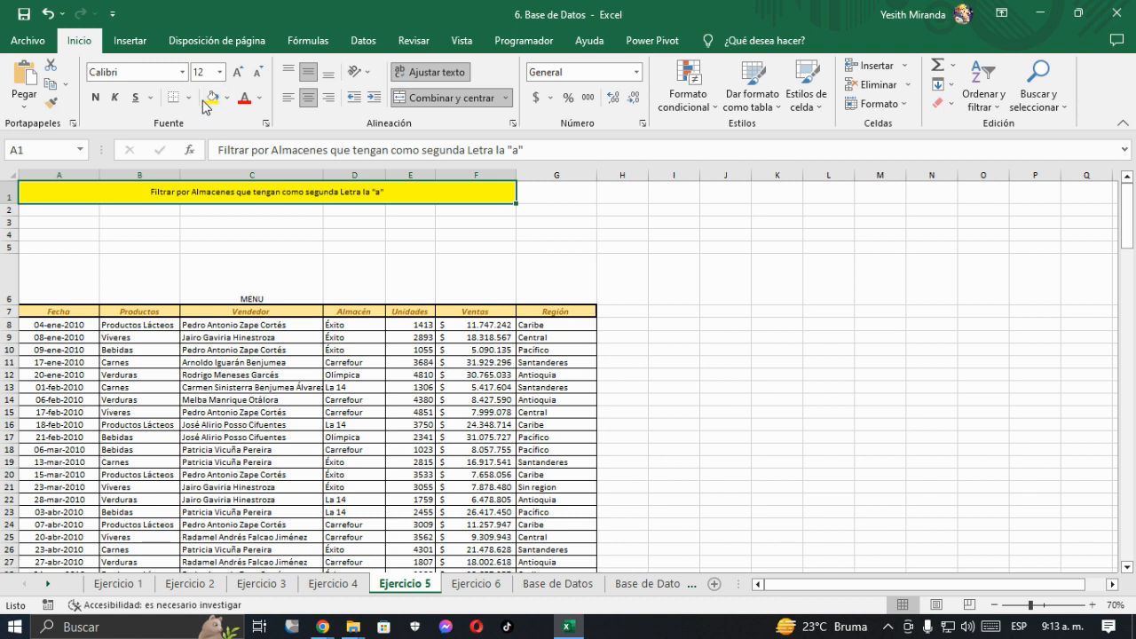
pyautogui.click(238, 72)
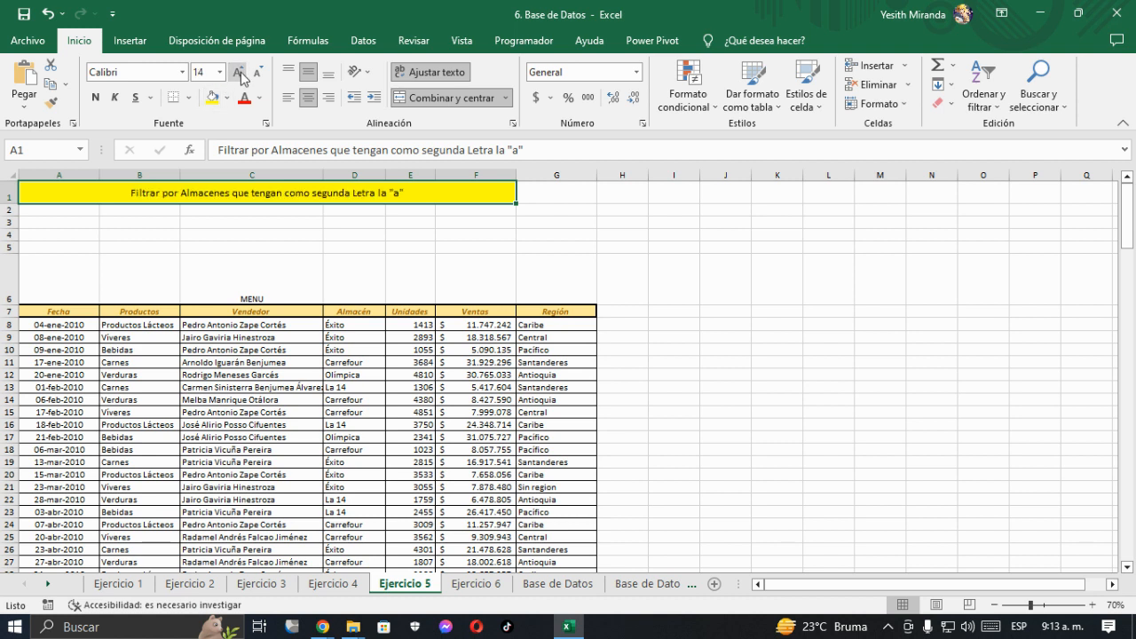
pyautogui.click(238, 73)
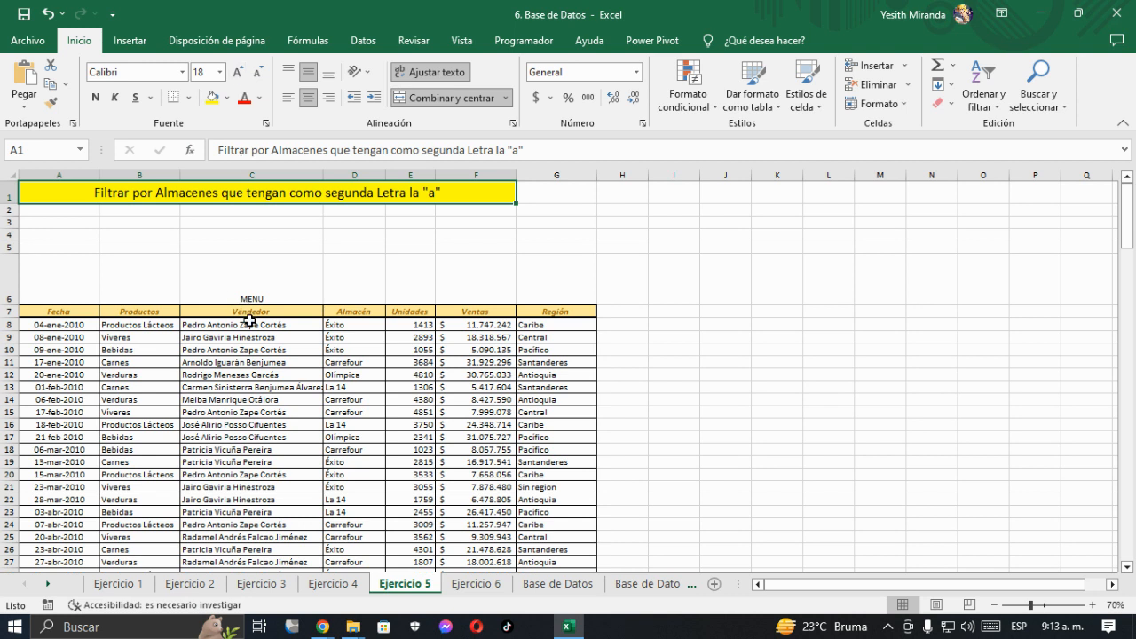
# Reduce the height of row 6, just above the table's header row
pyautogui.click(249, 324)
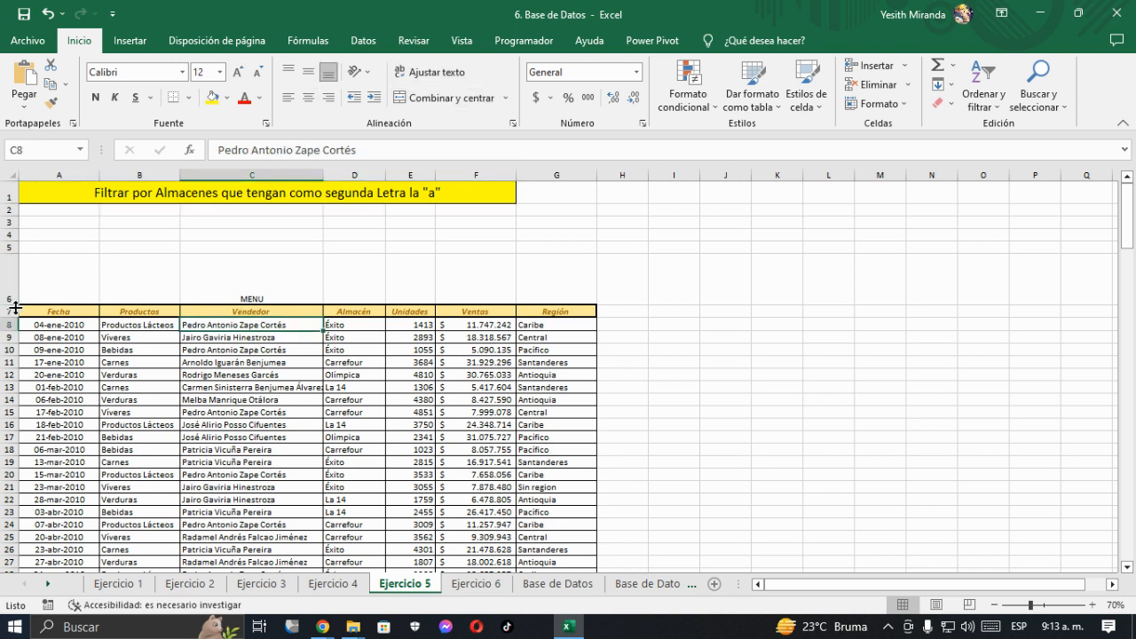
pyautogui.moveTo(18, 305); pyautogui.dragTo(18, 270)
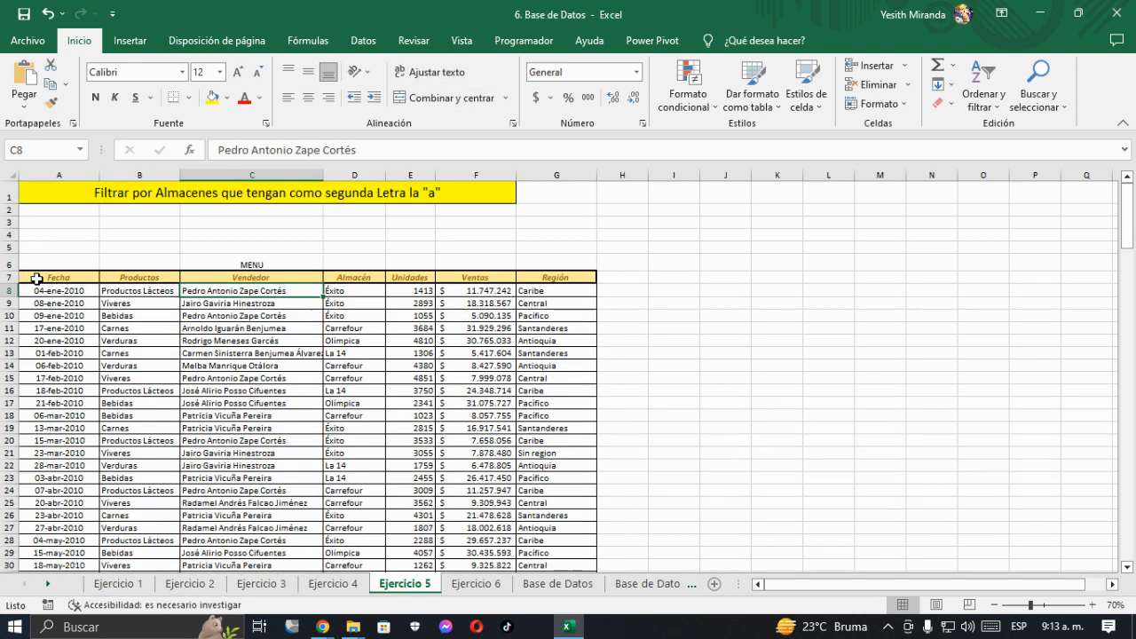
pyautogui.click(366, 308)
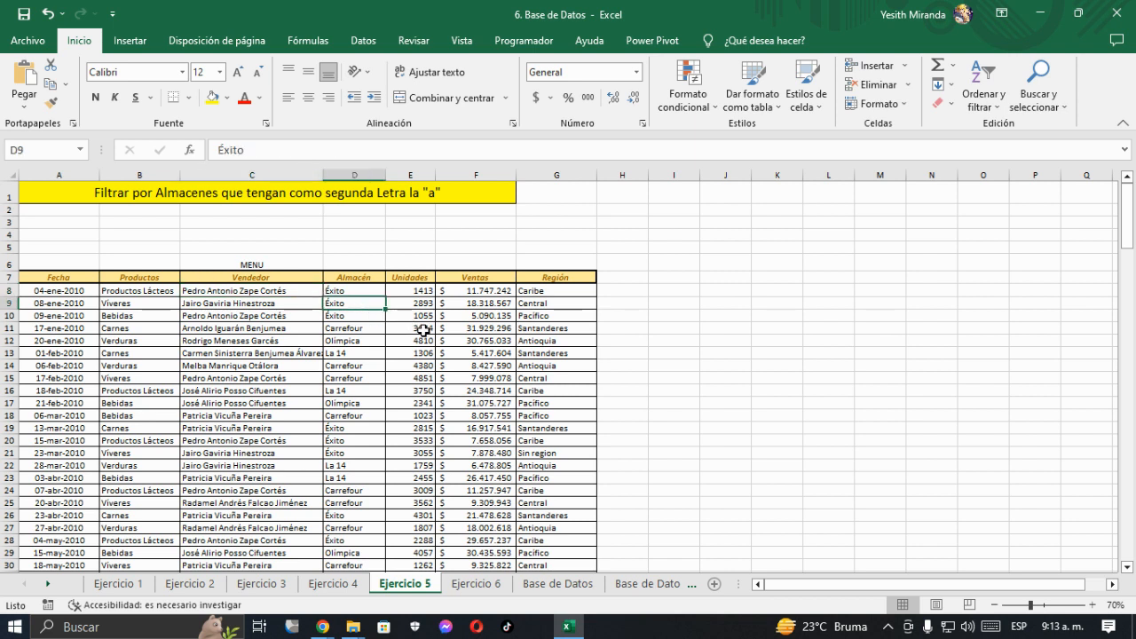
# Look over the Almacén entries and turn on filtering for the sales table on the Ejercicio 5 sheet
pyautogui.moveTo(1031, 606); pyautogui.dragTo(1040, 611)
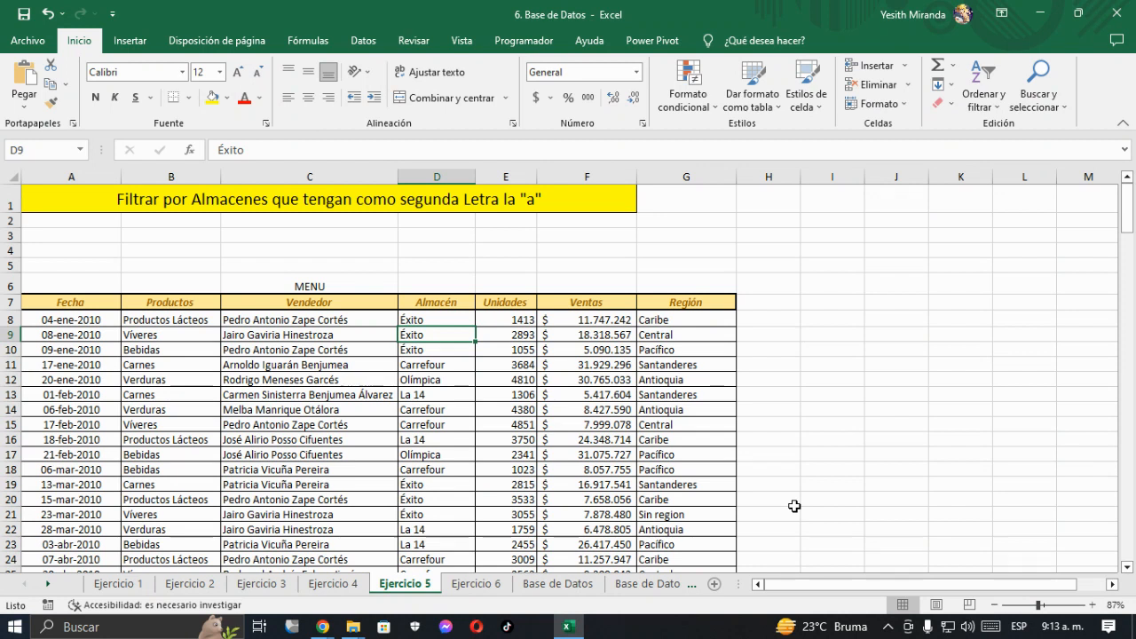
pyautogui.click(192, 331)
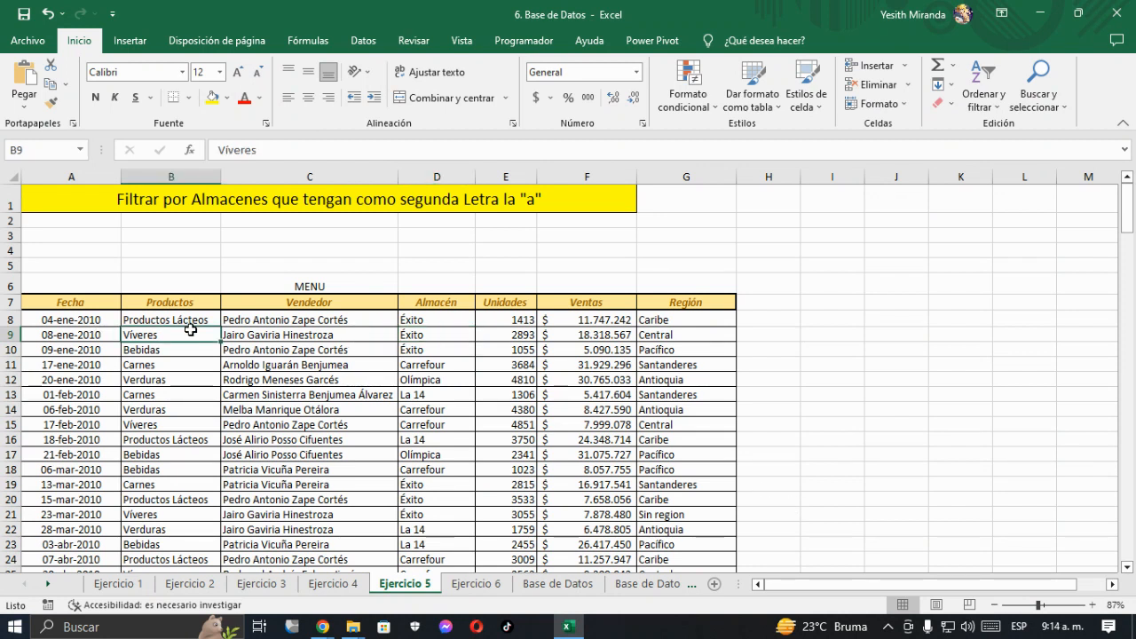
pyautogui.moveTo(435, 319); pyautogui.dragTo(434, 426)
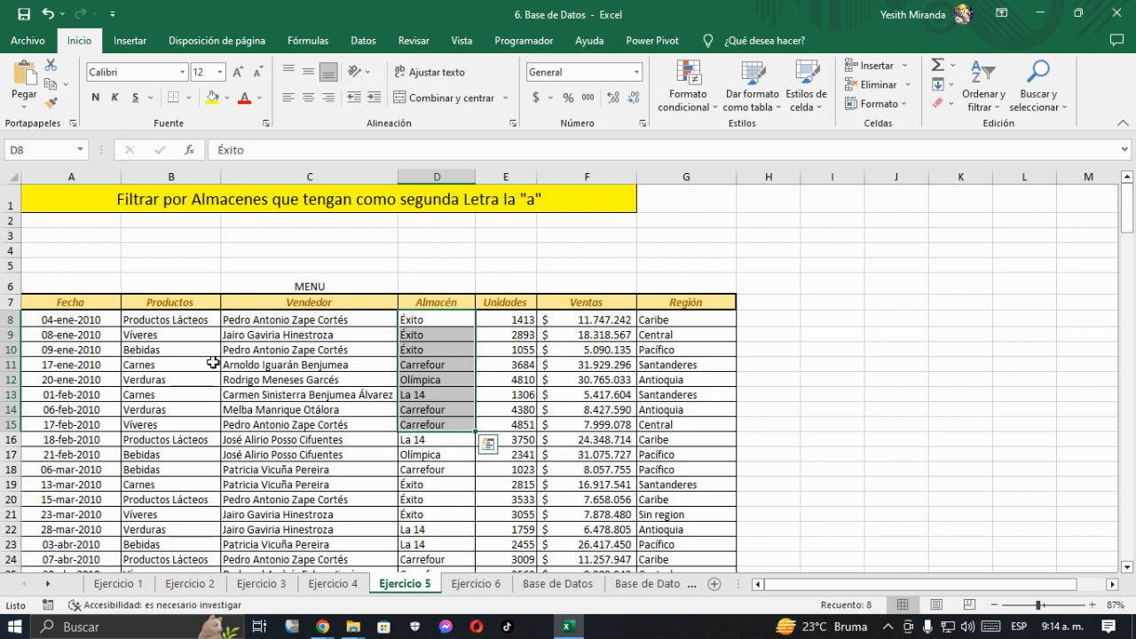
pyautogui.scroll(-1, 209, 362)
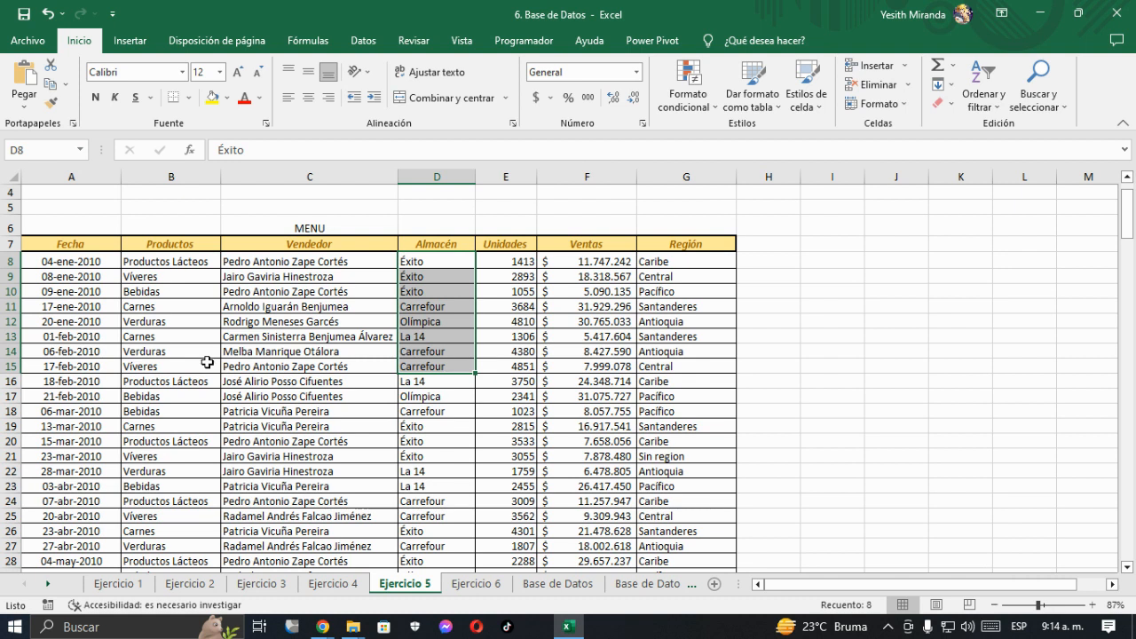
pyautogui.click(302, 275)
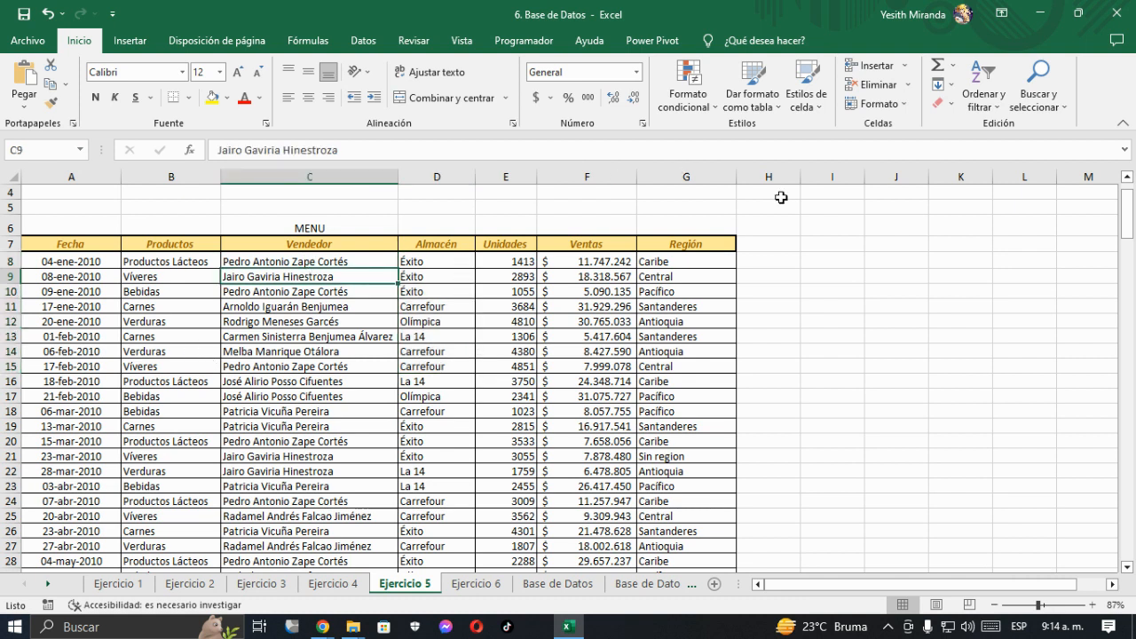
pyautogui.scroll(1, 812, 276)
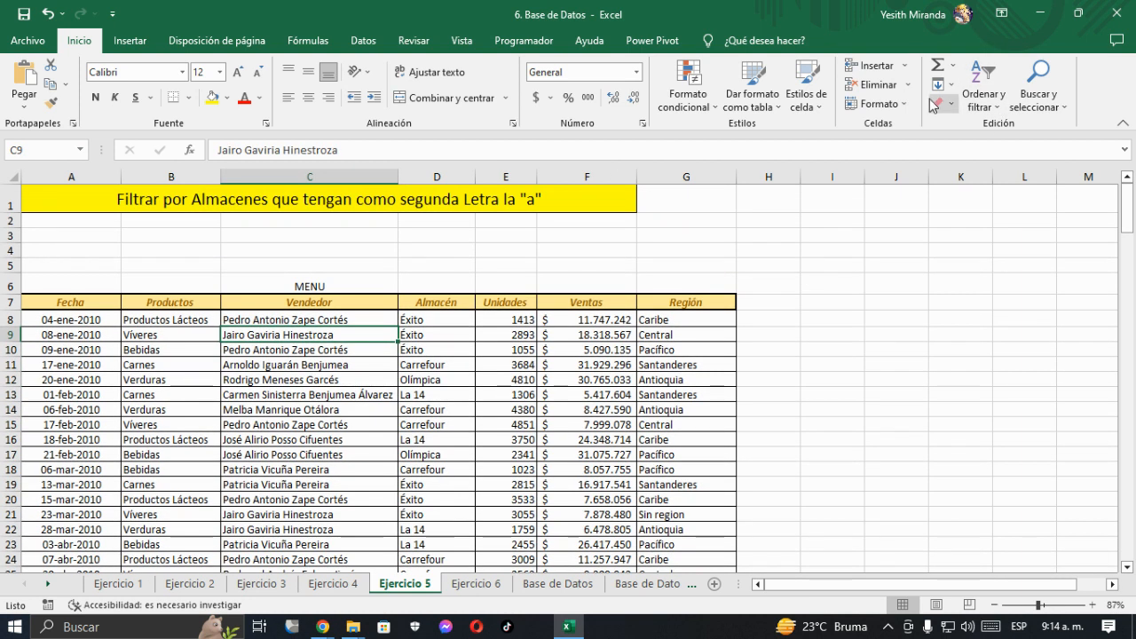
pyautogui.click(983, 89)
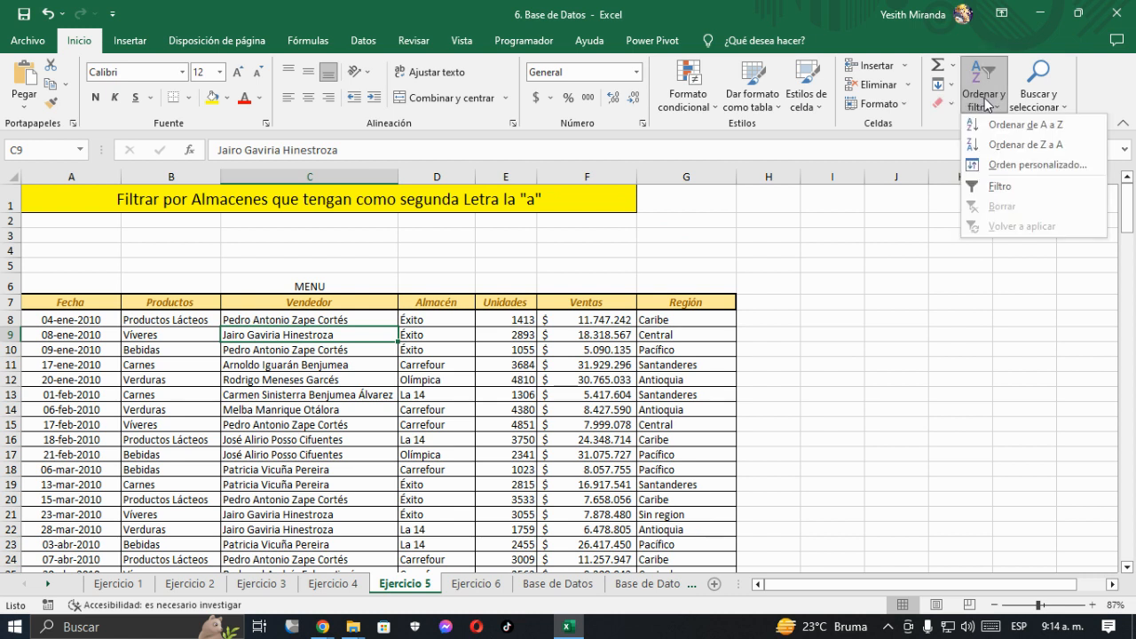
pyautogui.click(985, 194)
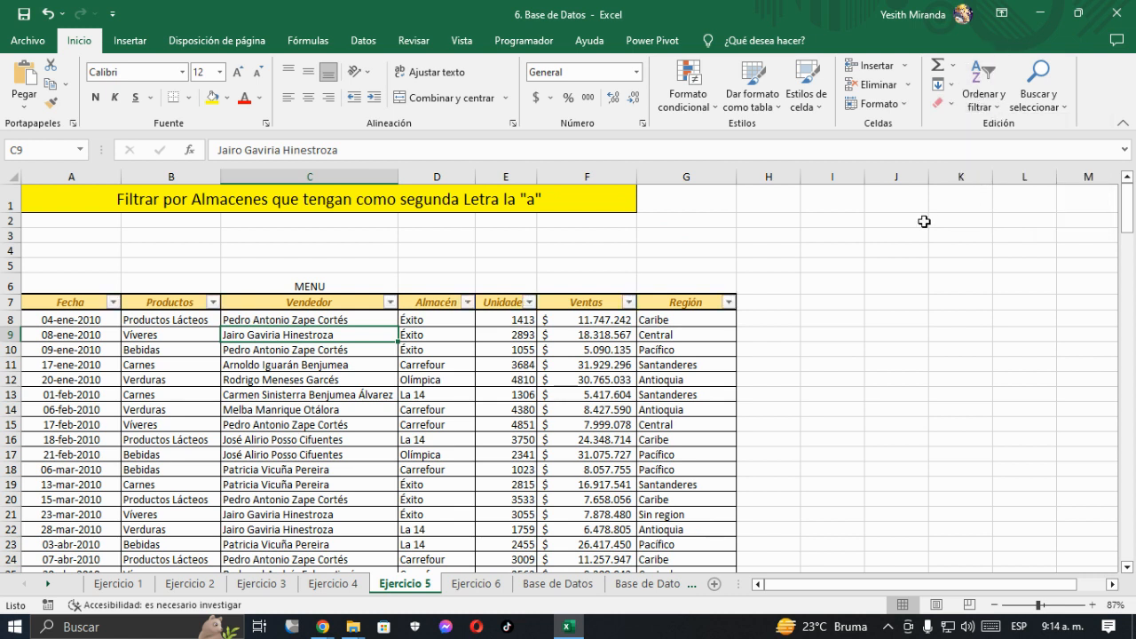
# Filter the Almacén column with a "comienza por" text filter of "?a" and review the filtered records
pyautogui.click(467, 304)
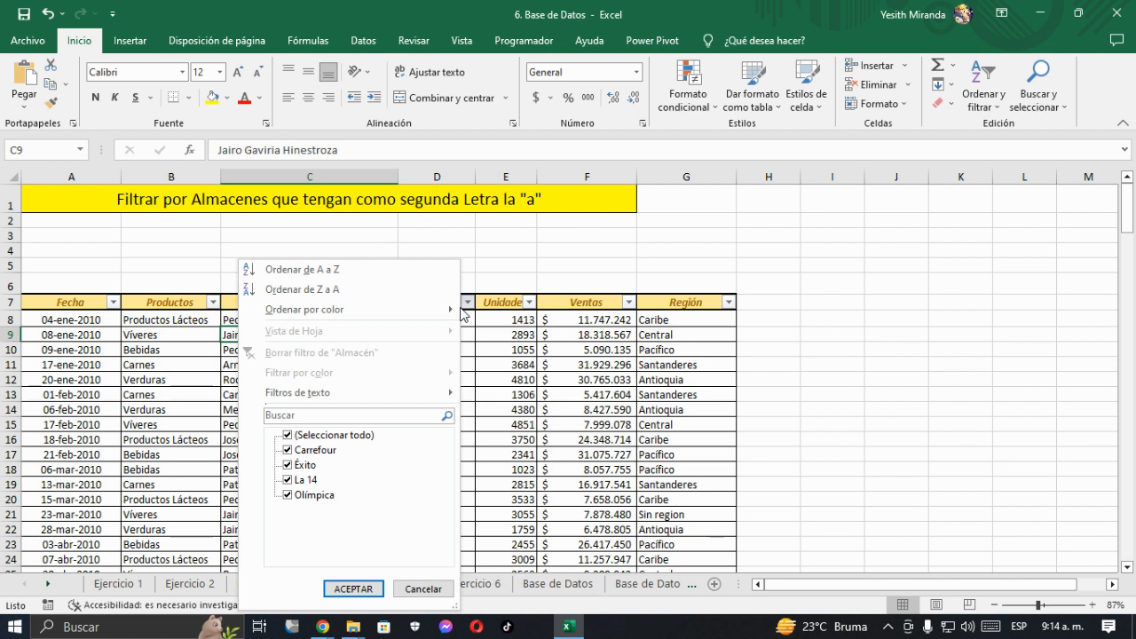
pyautogui.moveTo(349, 399)
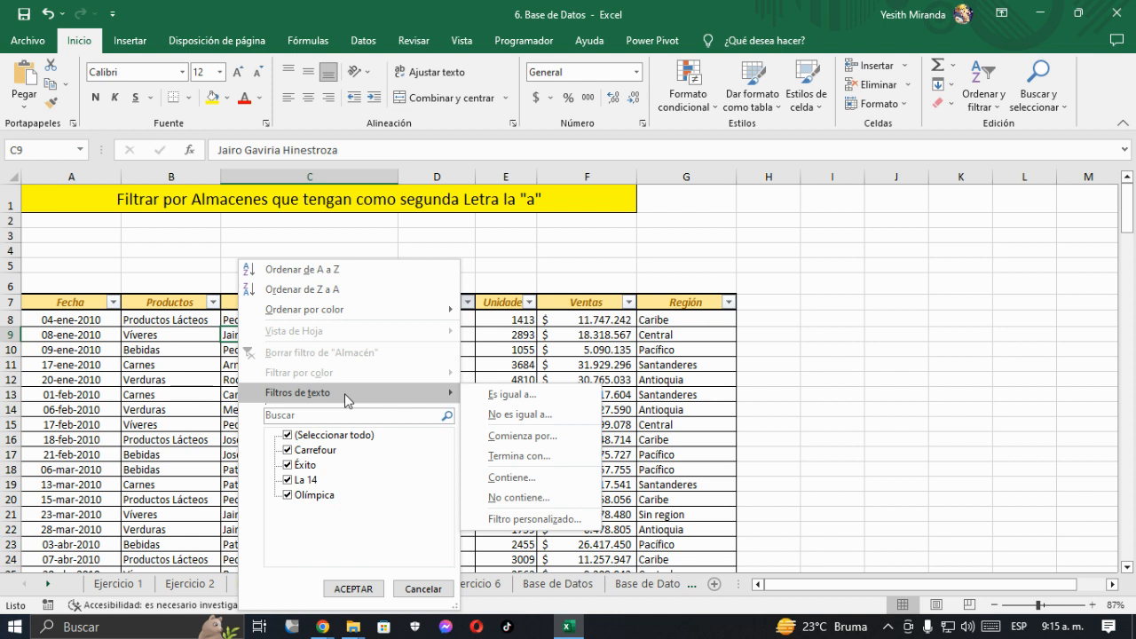
pyautogui.click(510, 444)
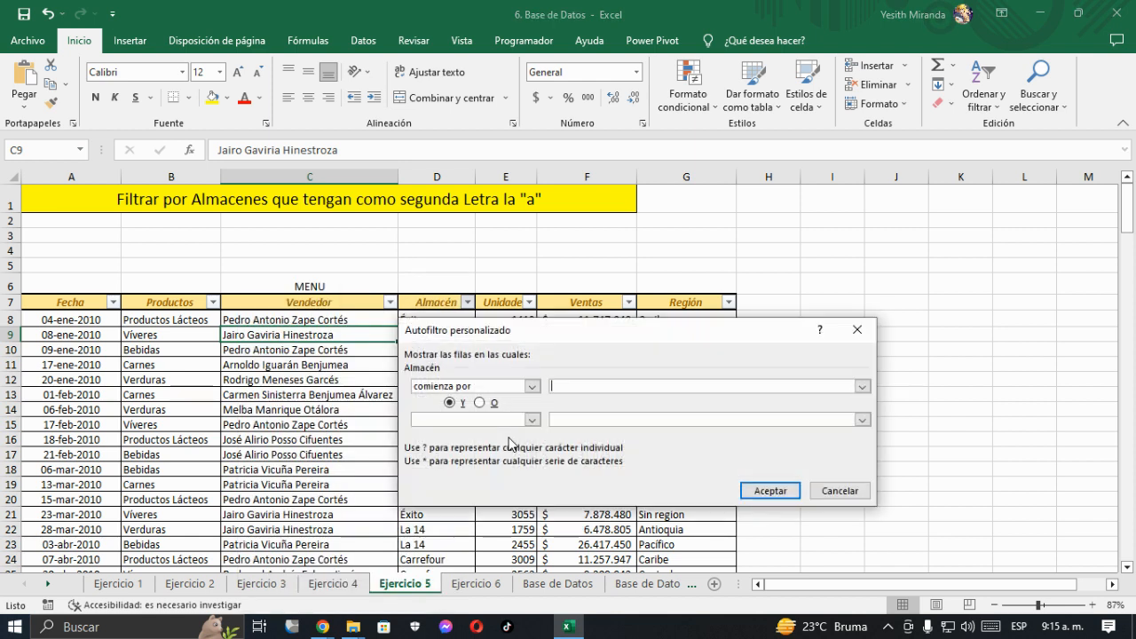
pyautogui.moveTo(543, 291); pyautogui.dragTo(434, 260)
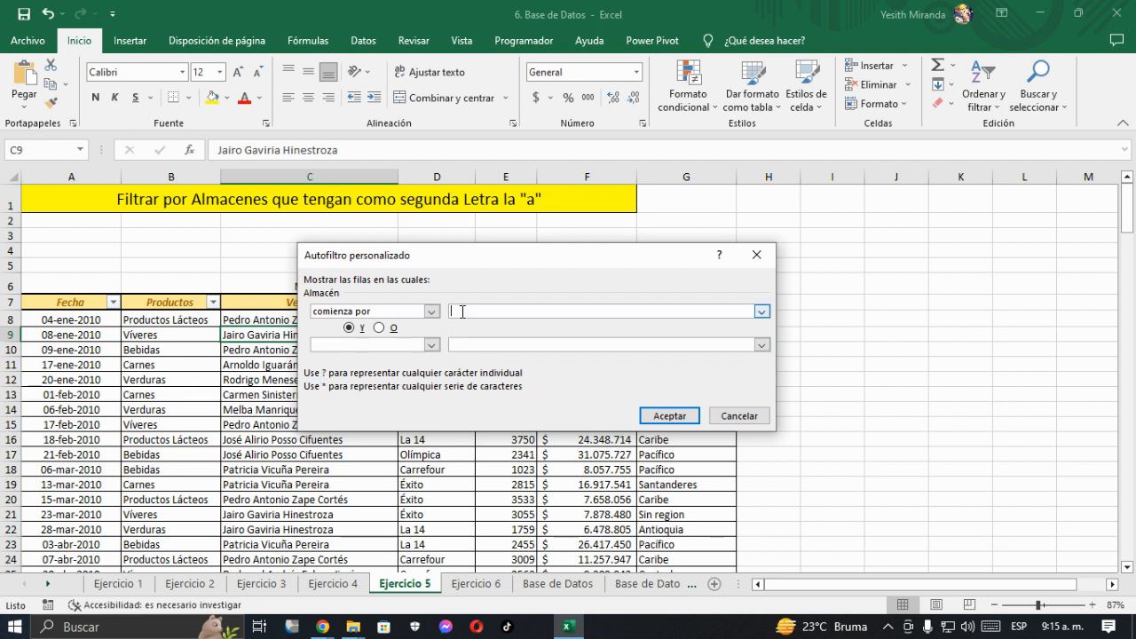
pyautogui.write('?a')
pyautogui.click(669, 416)
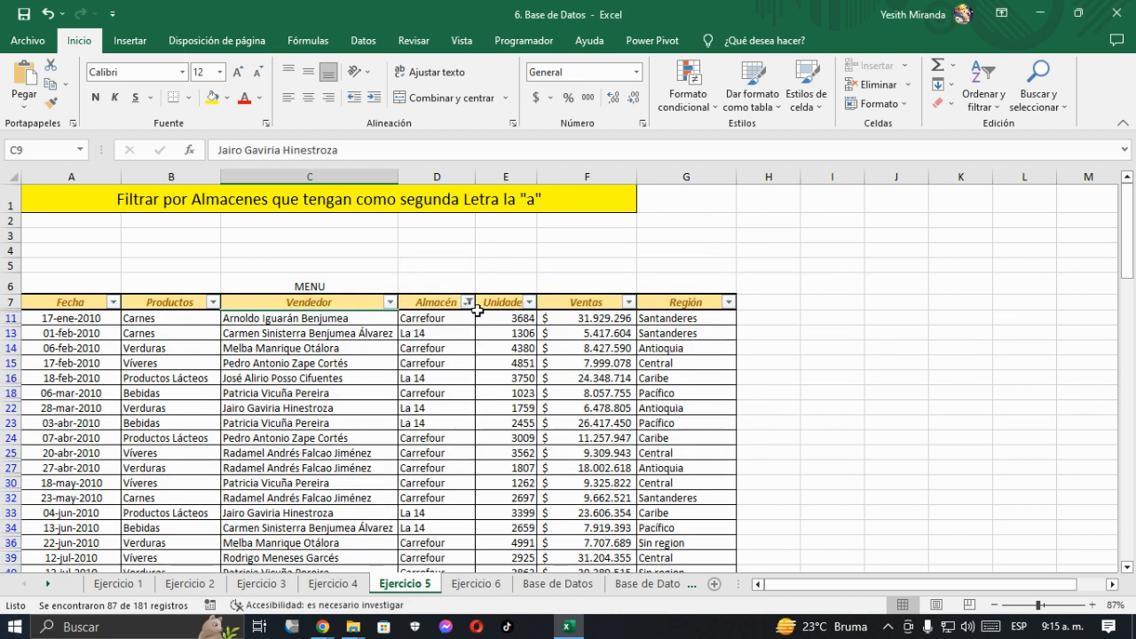
pyautogui.scroll(-3, 451, 341)
pyautogui.scroll(-15, 451, 341)
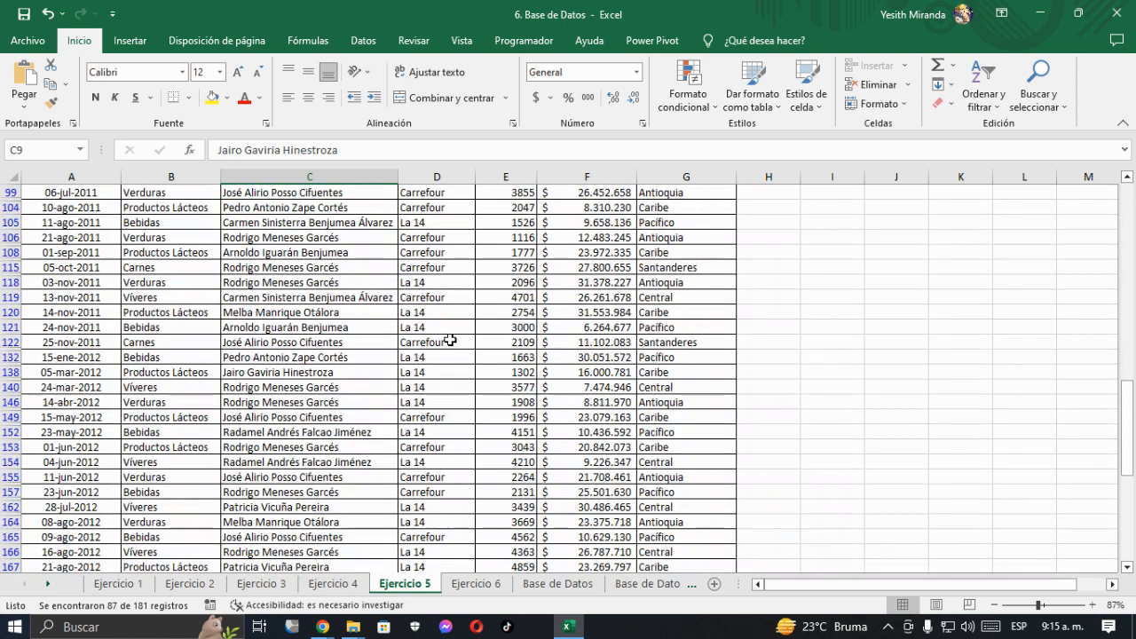
pyautogui.scroll(-7, 451, 341)
pyautogui.scroll(3, 451, 341)
pyautogui.scroll(20, 451, 341)
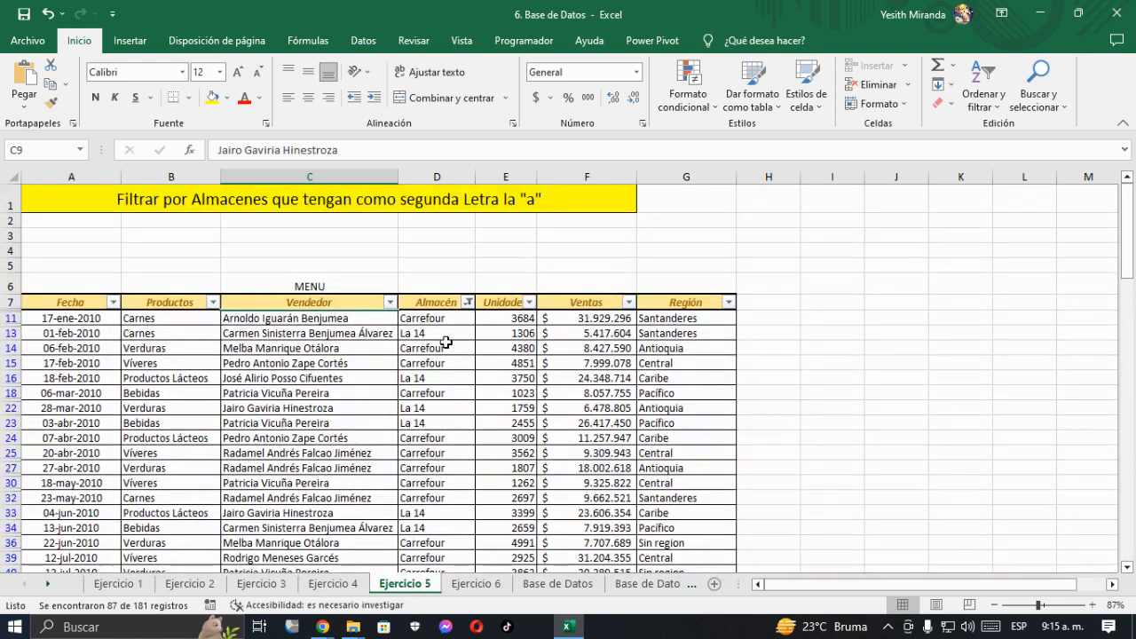
# Give the instruction in cell A1 of the Ejercicio 6 sheet a yellow fill and a font size of 16
pyautogui.click(461, 583)
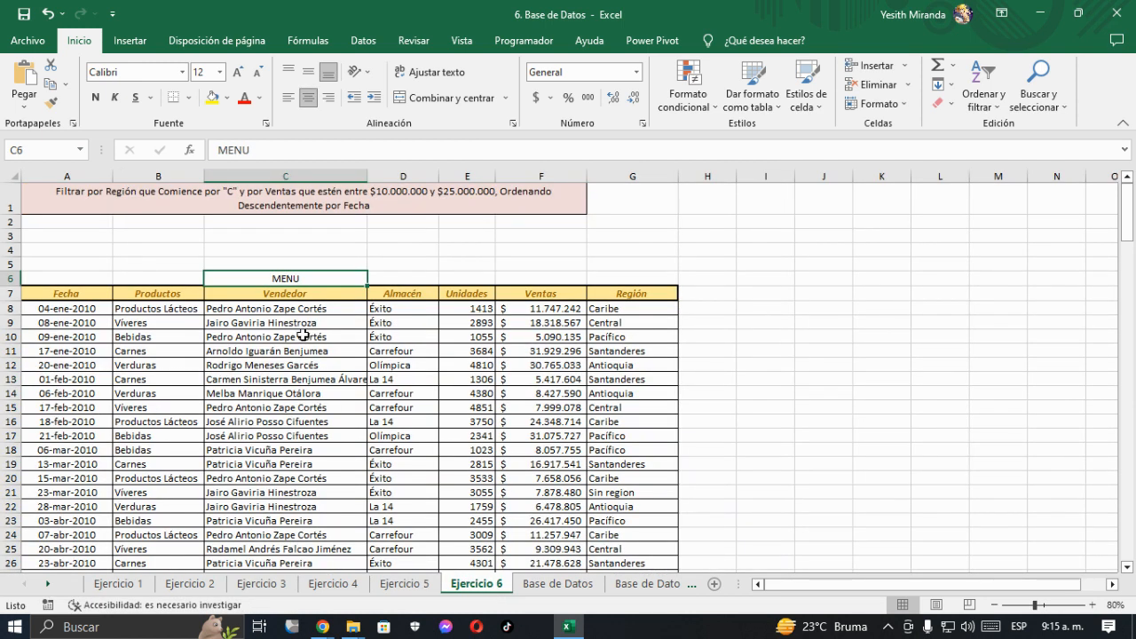
pyautogui.click(143, 252)
pyautogui.click(223, 197)
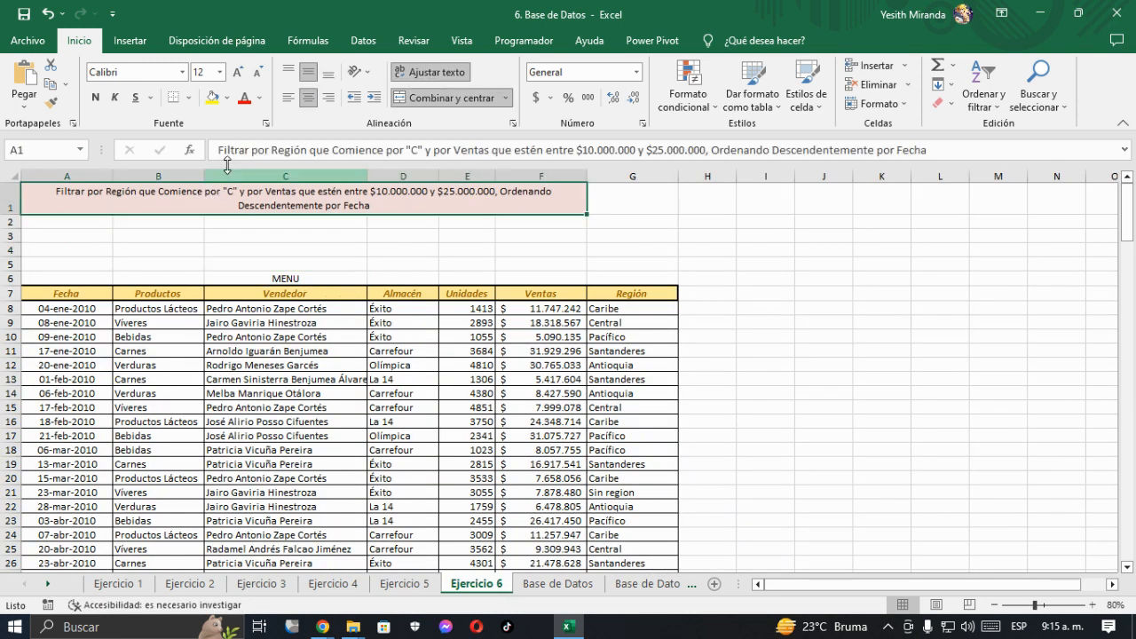
pyautogui.click(211, 97)
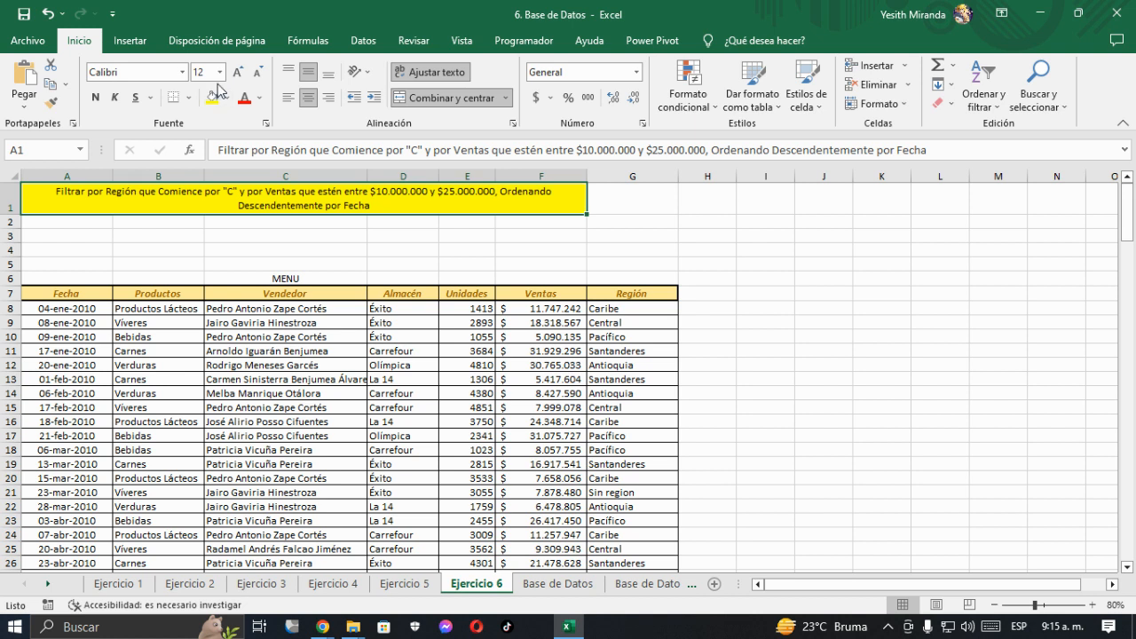
pyautogui.click(237, 72)
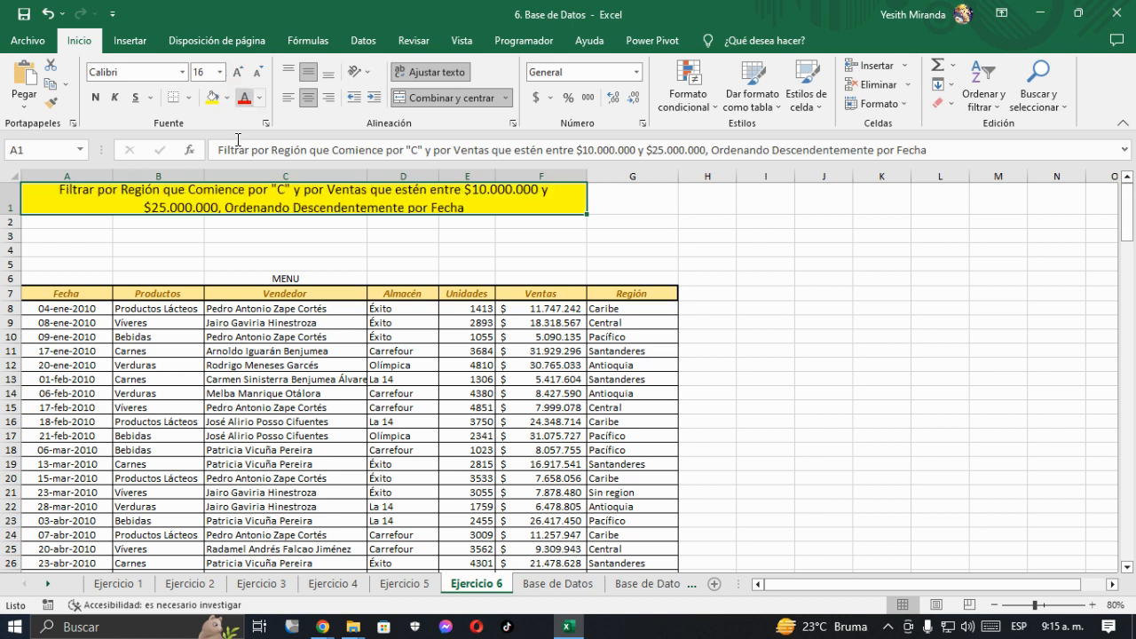
# Turn on filtering for the sales table on the Ejercicio 6 sheet
pyautogui.click(317, 320)
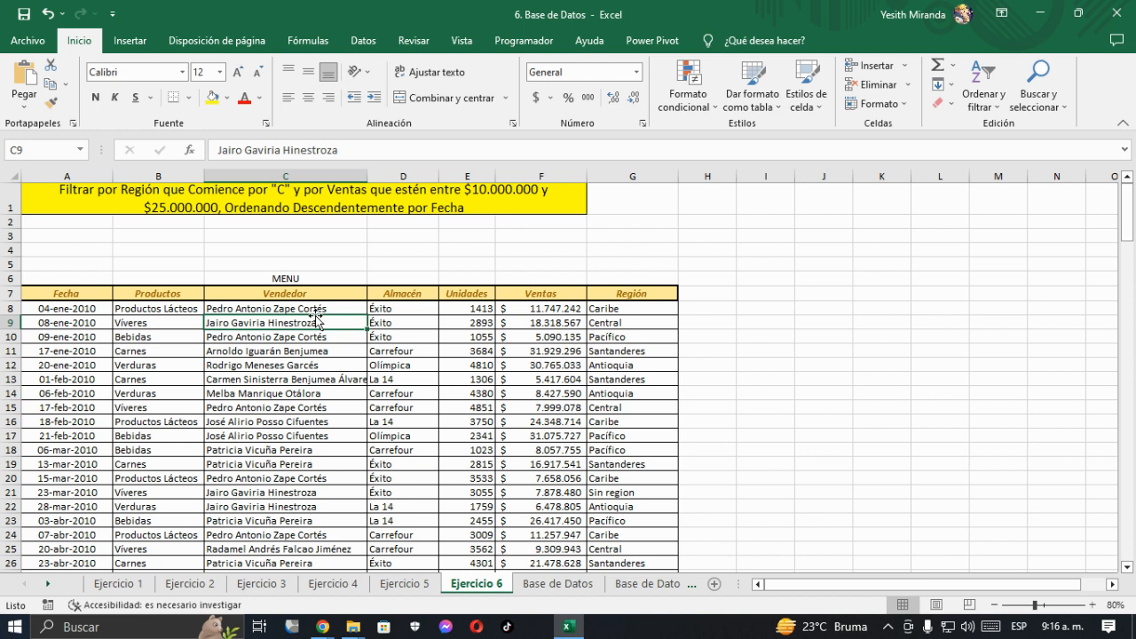
pyautogui.click(992, 105)
pyautogui.click(998, 186)
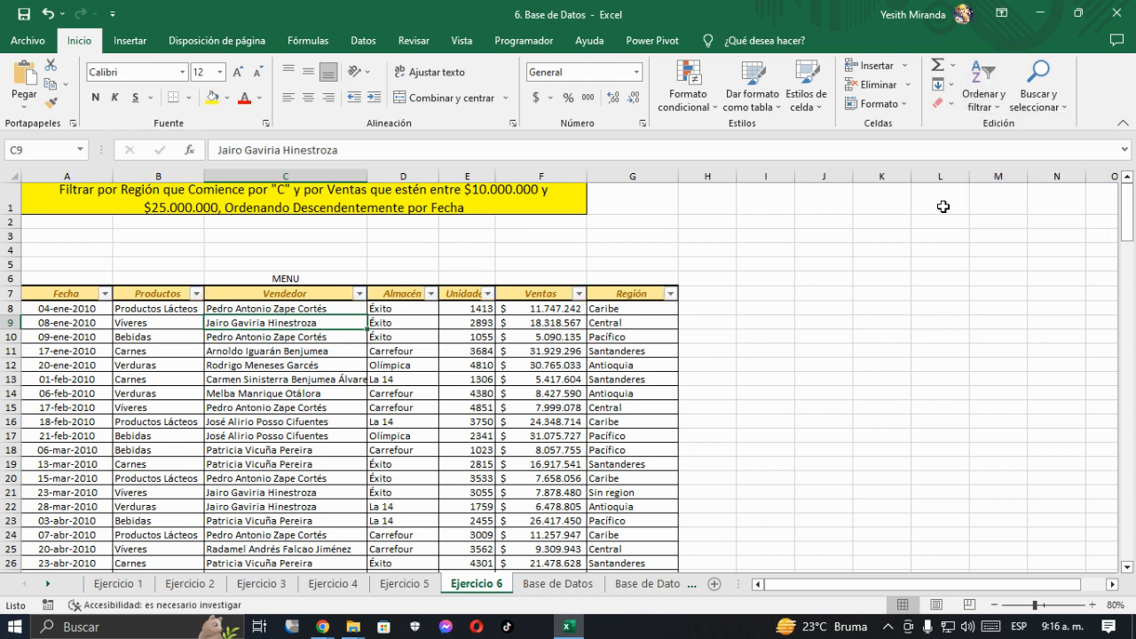
# Filter the Región column with a "comienza por" text filter of "c" and look over the filtered records
pyautogui.click(672, 296)
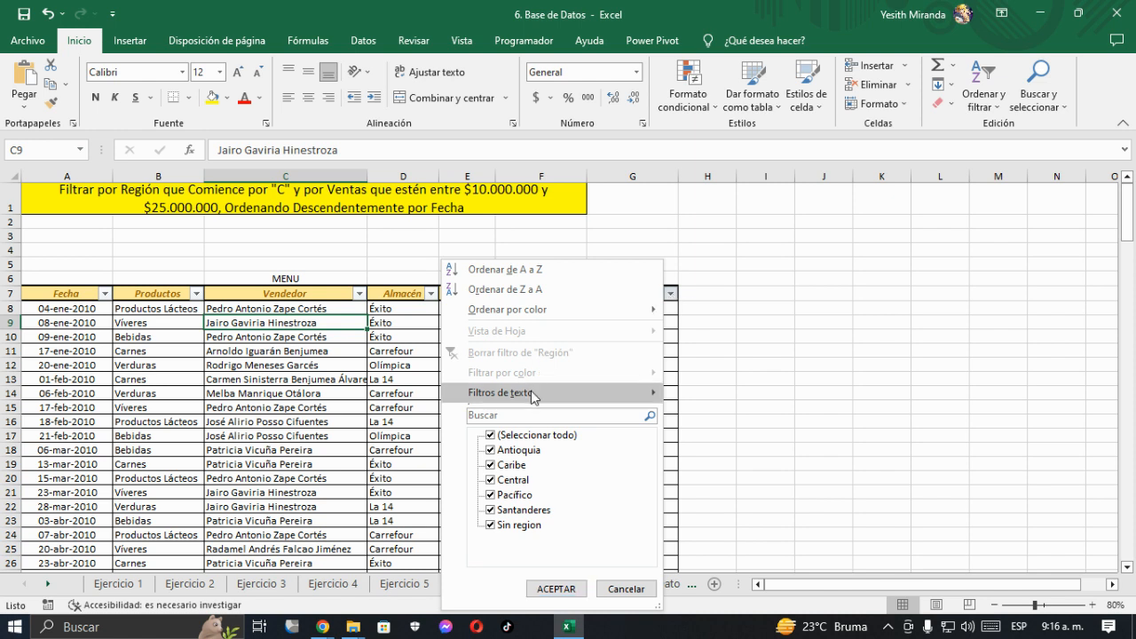
pyautogui.moveTo(530, 390)
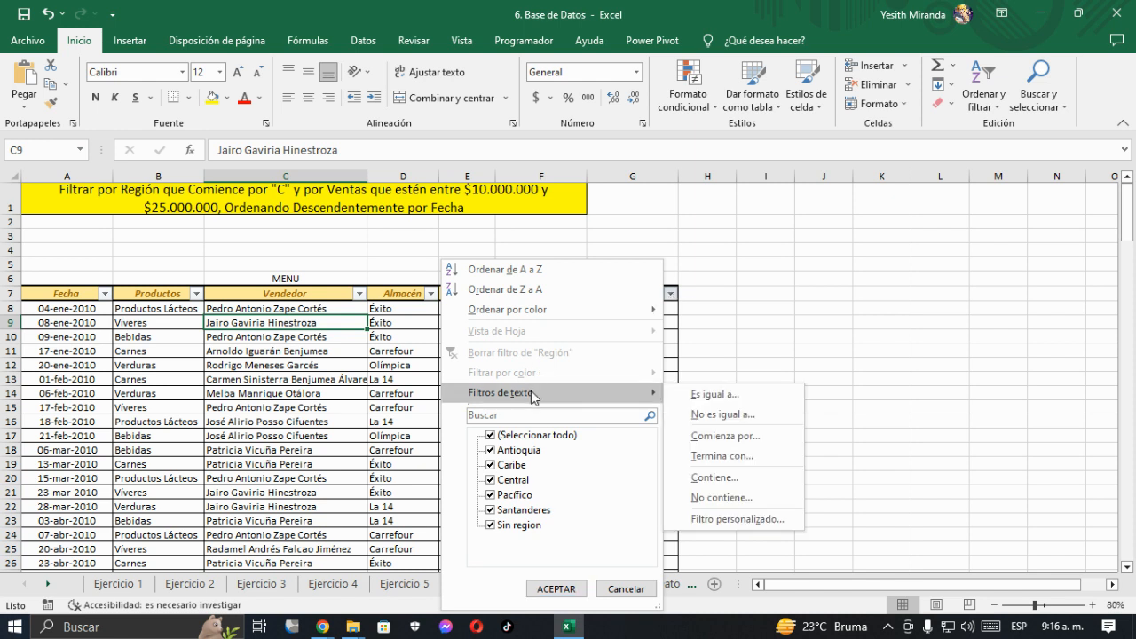
pyautogui.click(733, 436)
pyautogui.write('c')
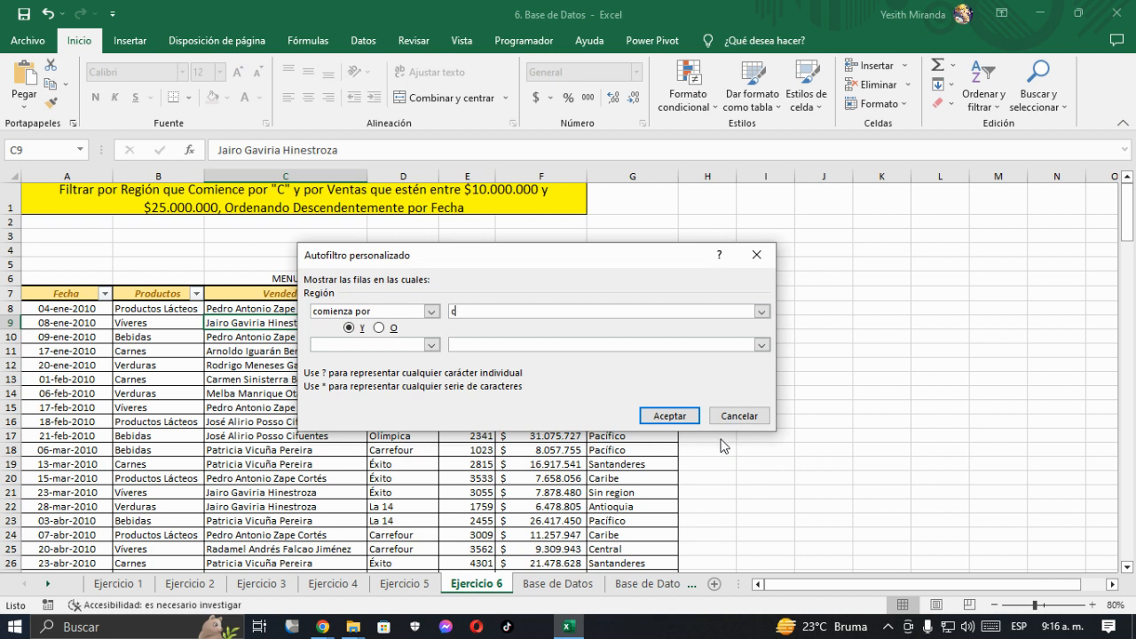
pyautogui.click(670, 416)
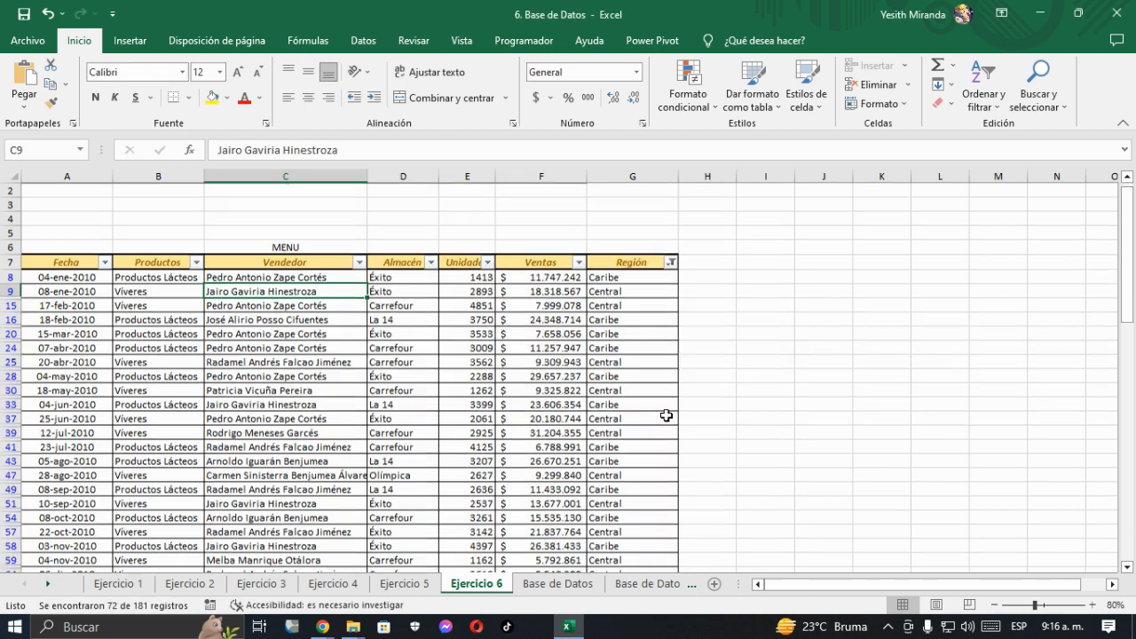
pyautogui.scroll(-3, 665, 415)
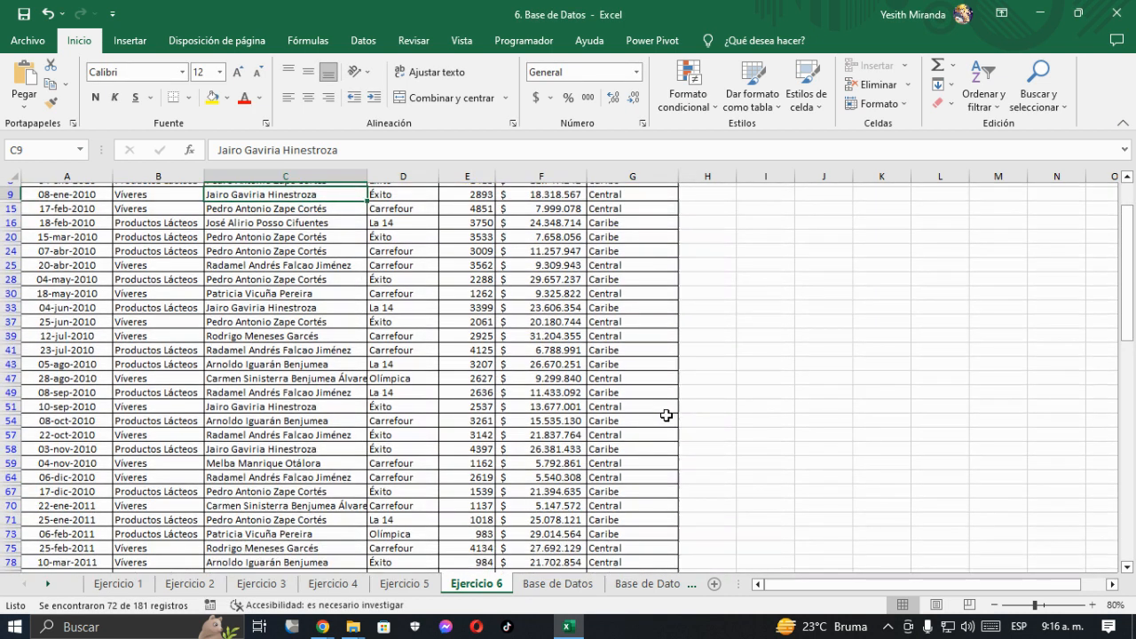
pyautogui.scroll(3, 665, 415)
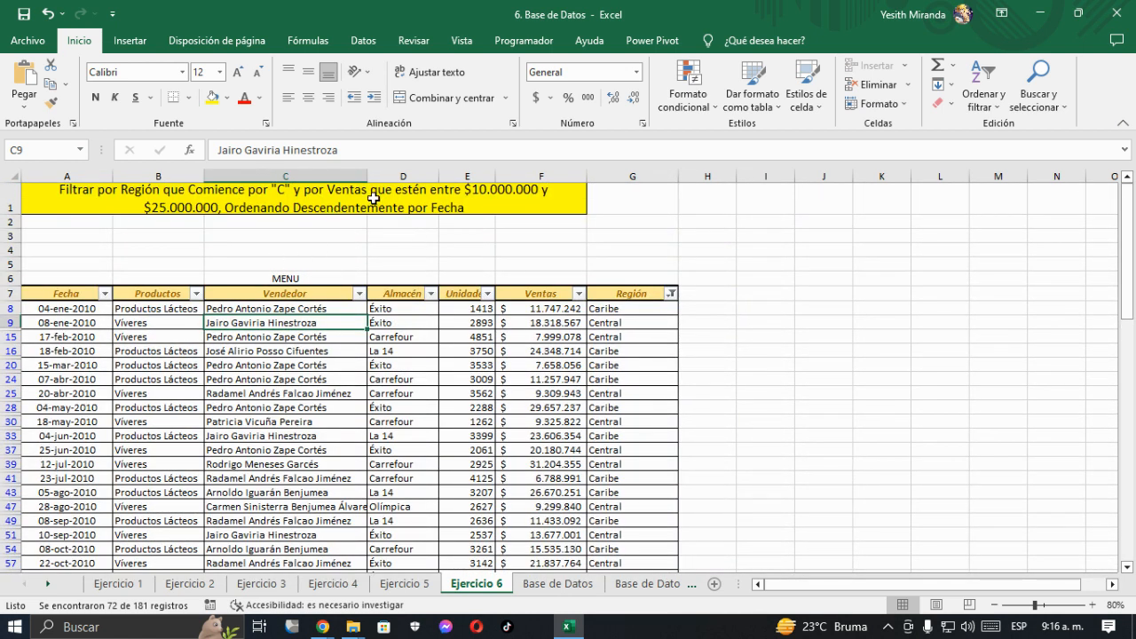
# Apply an "Entre" number filter to the Ventas column with limits of 10000000 and 25000000
pyautogui.click(579, 293)
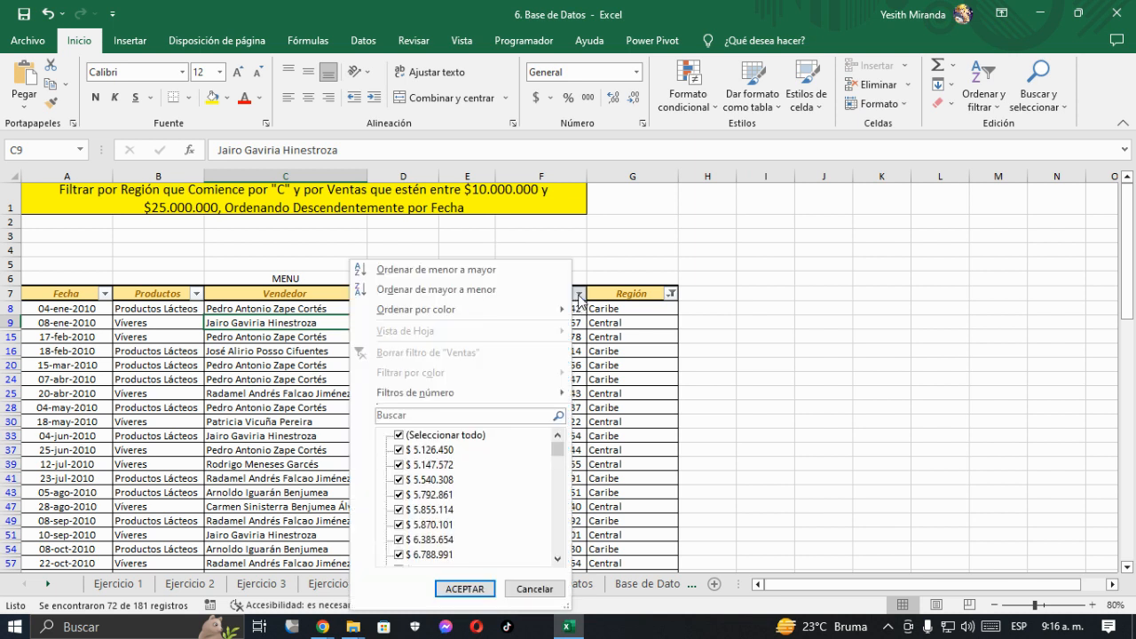
pyautogui.moveTo(447, 395)
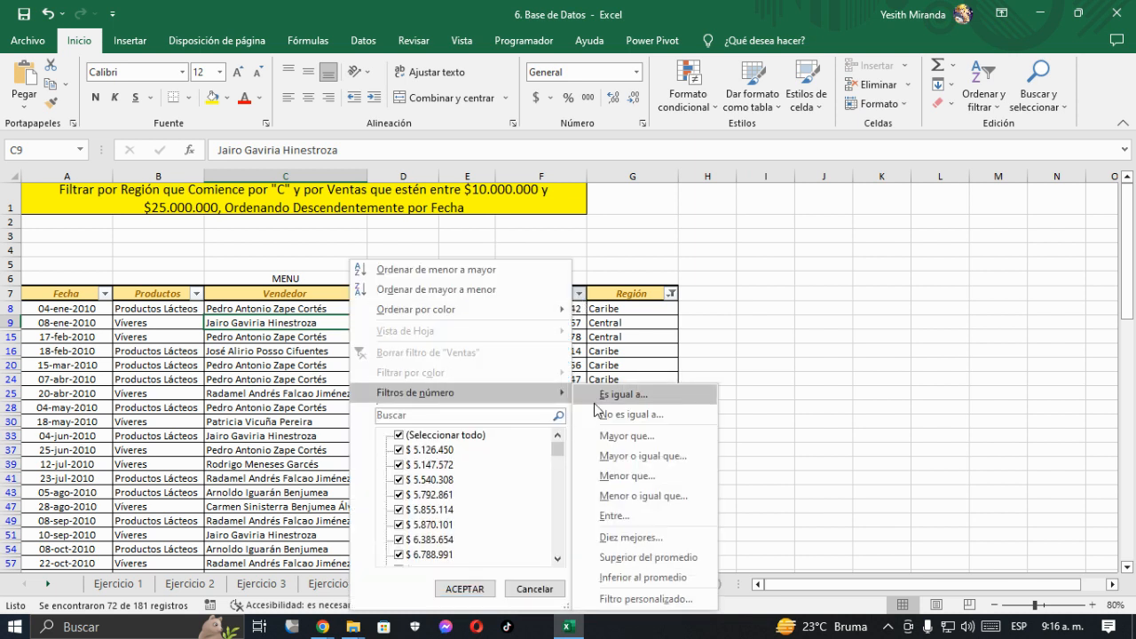
pyautogui.click(611, 519)
pyautogui.write('10000000')
pyautogui.press('Tab')
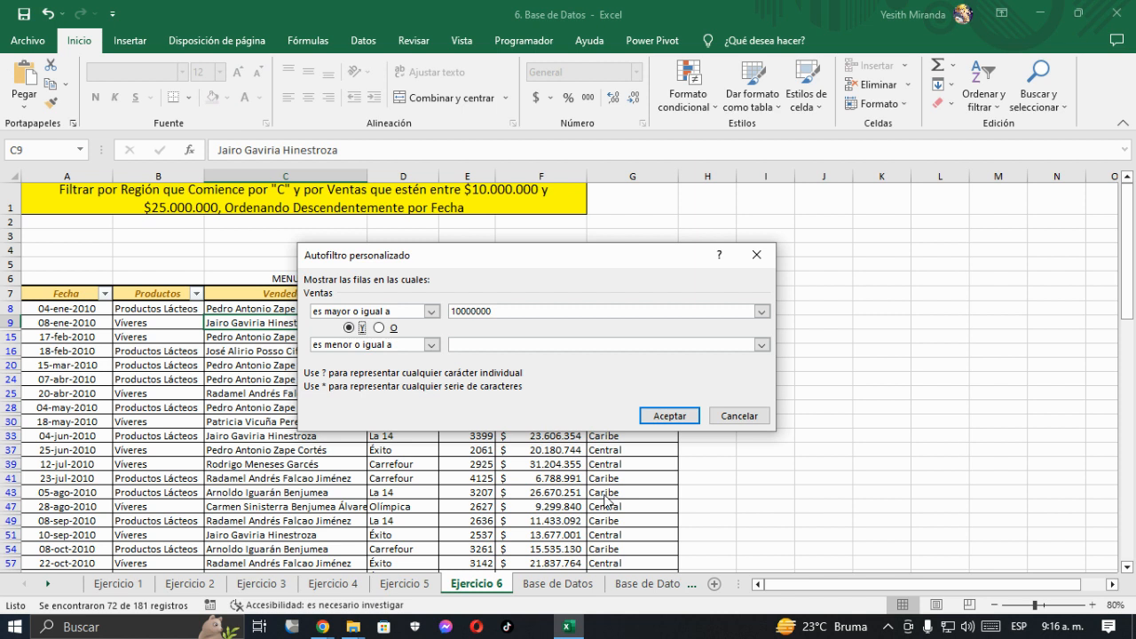
pyautogui.click(473, 346)
pyautogui.write('25000000')
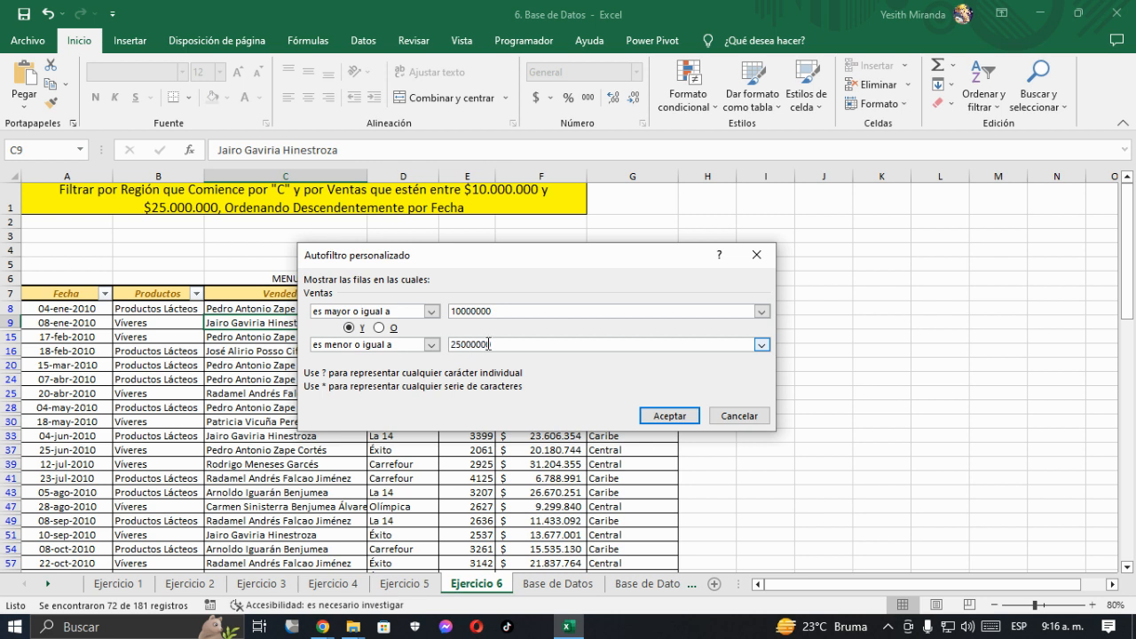
pyautogui.click(670, 415)
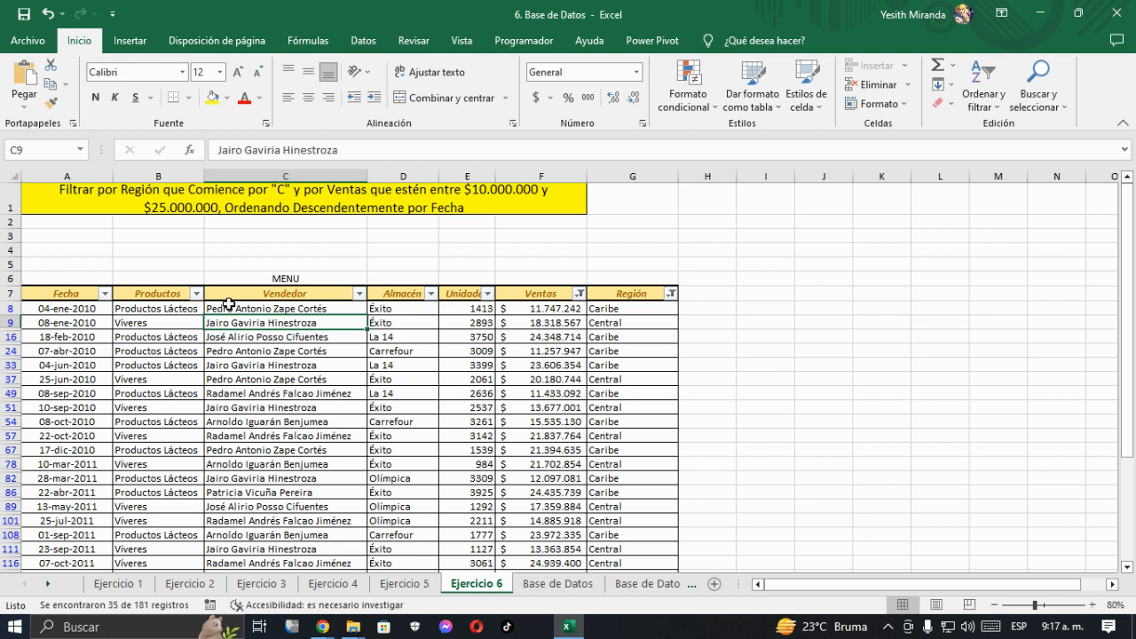
# Sort the filtered records by Fecha from most recent to oldest and check the order
pyautogui.click(104, 293)
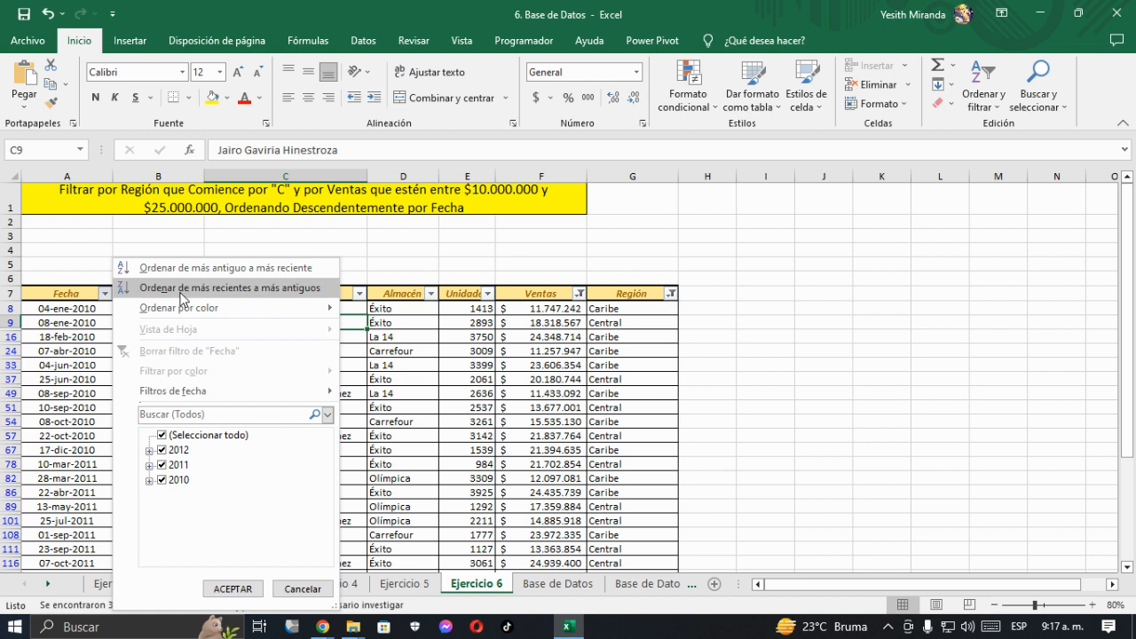
pyautogui.click(181, 289)
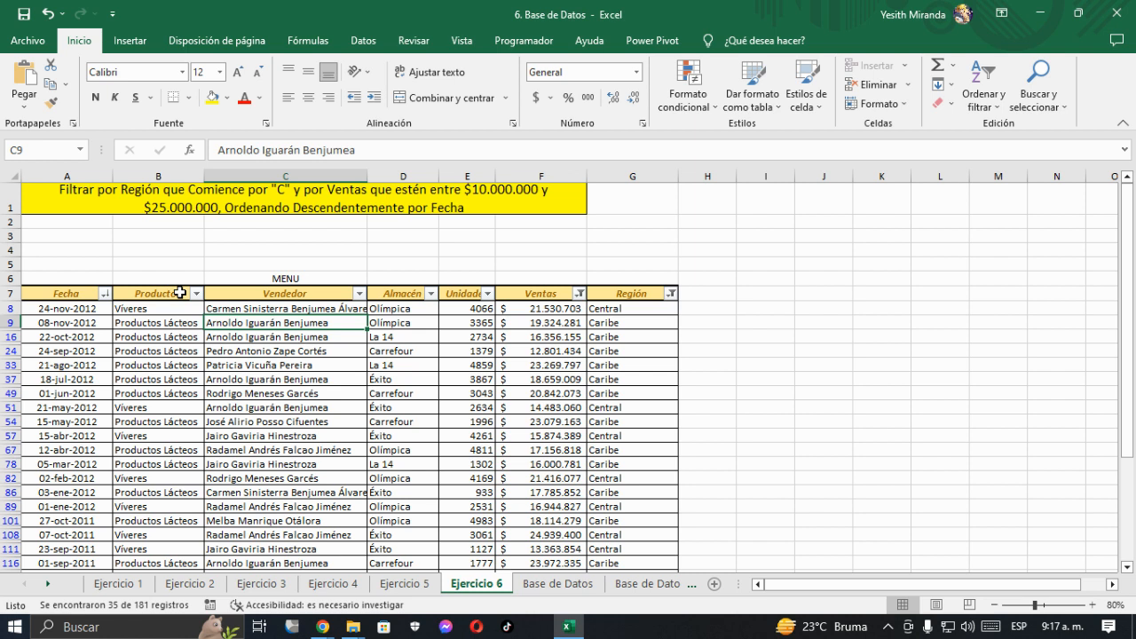
pyautogui.scroll(-5, 180, 293)
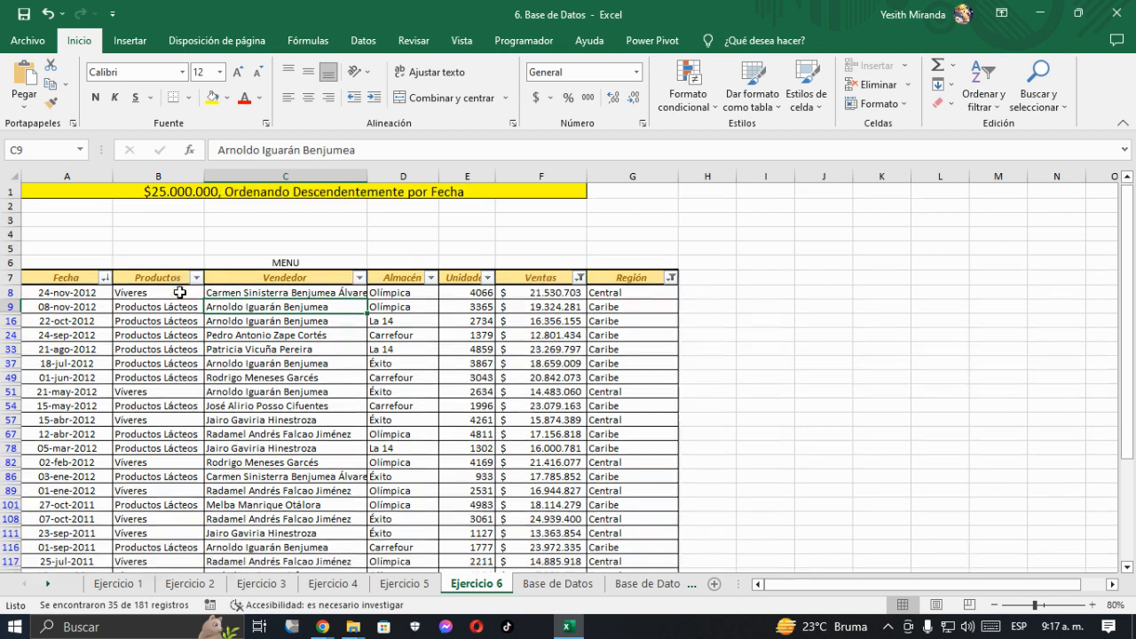
pyautogui.scroll(5, 185, 302)
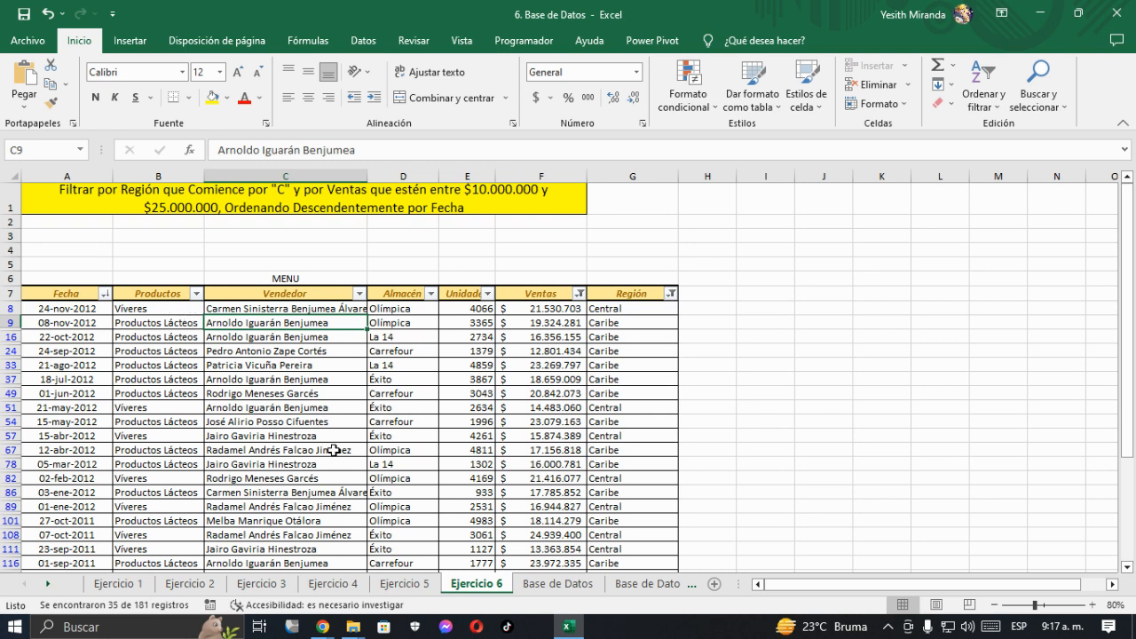
# Give the instruction in cell A1 of the Base de Datos sheet a yellow fill
pyautogui.click(558, 584)
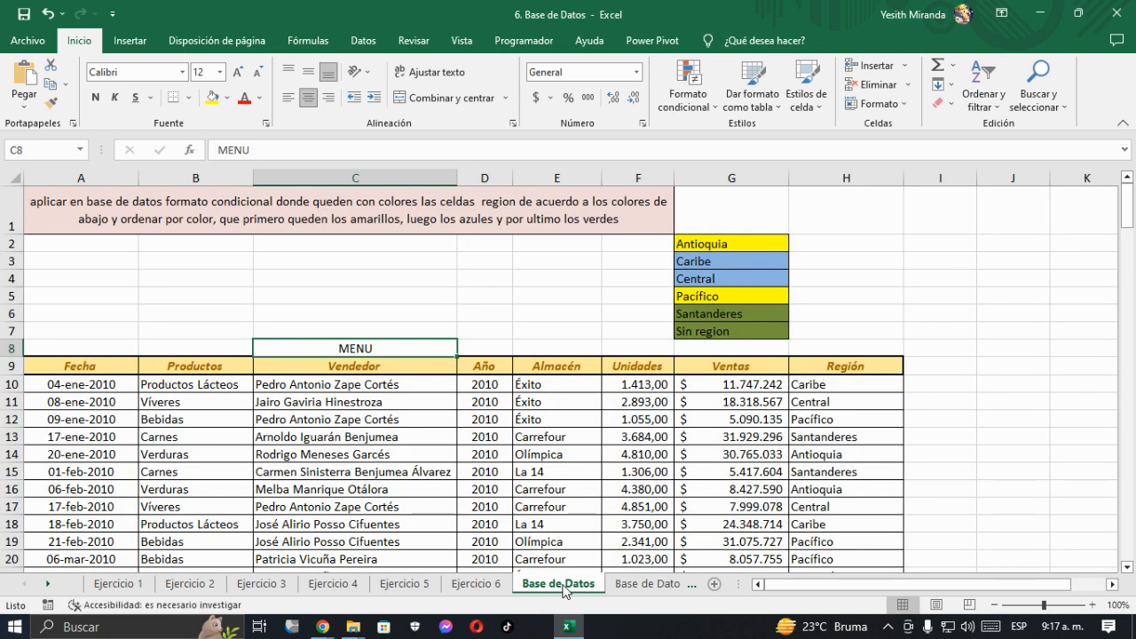
pyautogui.click(211, 275)
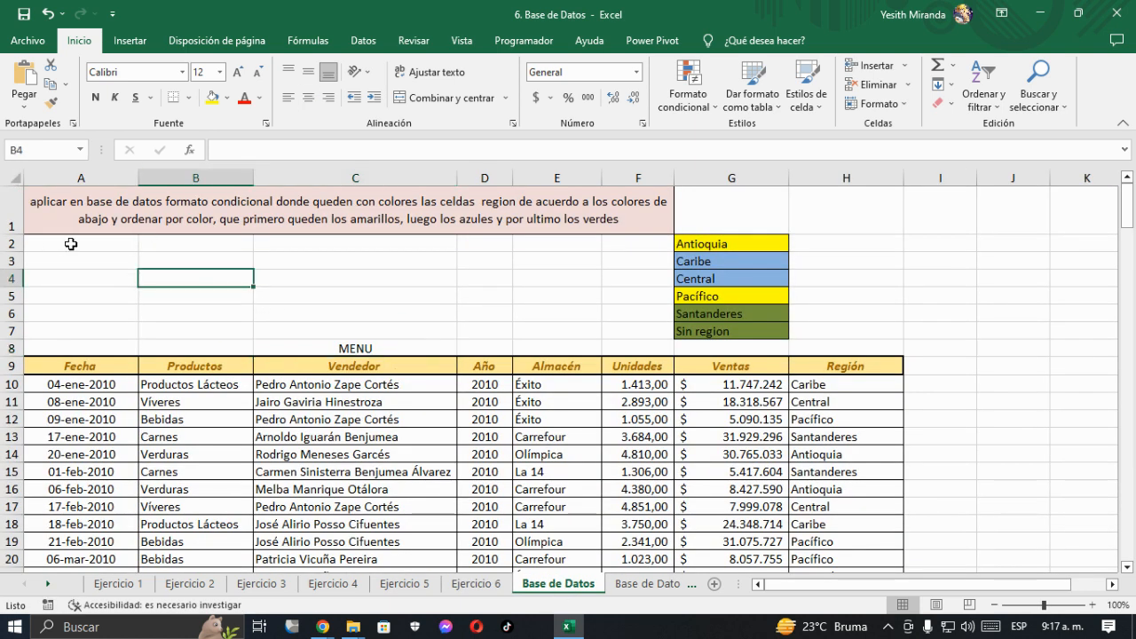
pyautogui.click(110, 217)
pyautogui.click(212, 97)
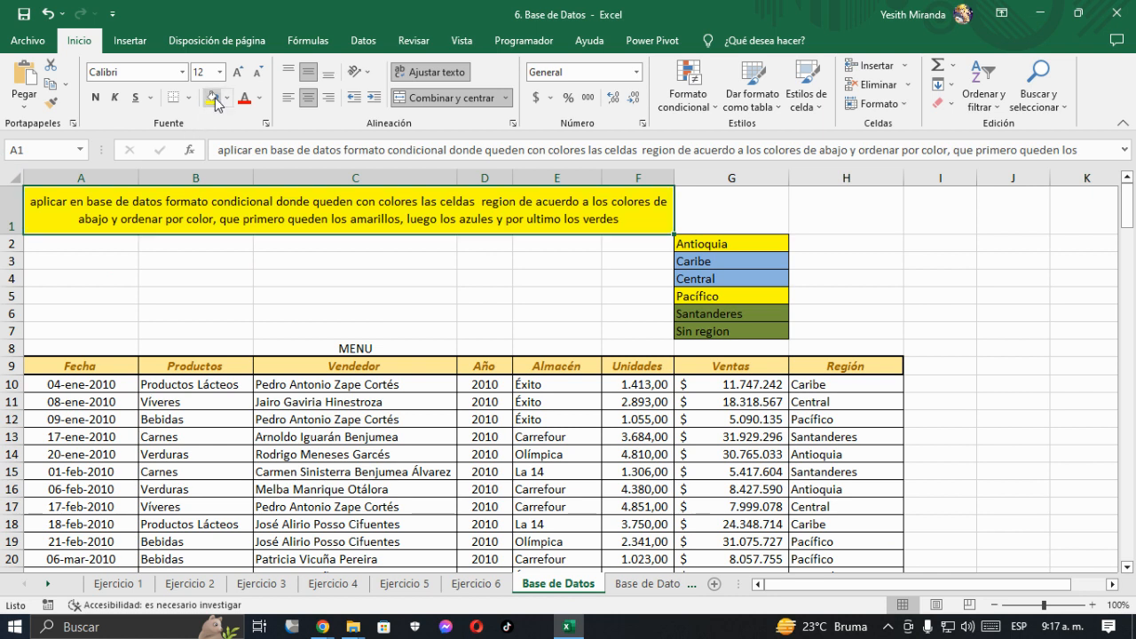
pyautogui.click(201, 265)
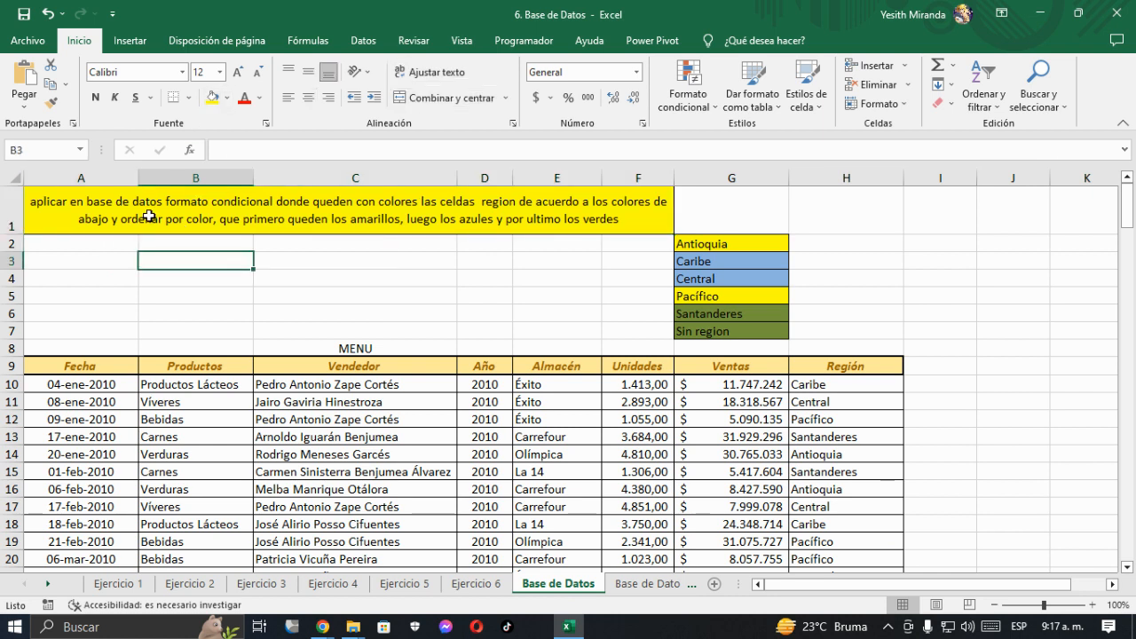
# Set the font size of the instruction in A1 to 14 and increase the height of row 1 to fit the text
pyautogui.click(147, 215)
pyautogui.click(238, 73)
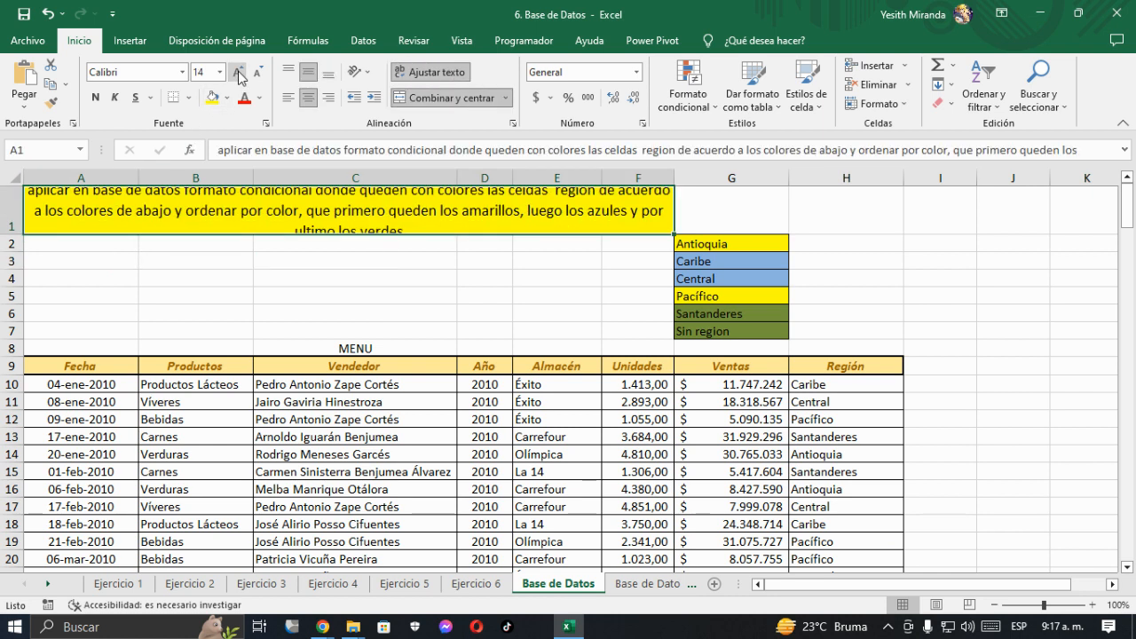
pyautogui.moveTo(12, 233); pyautogui.dragTo(13, 244)
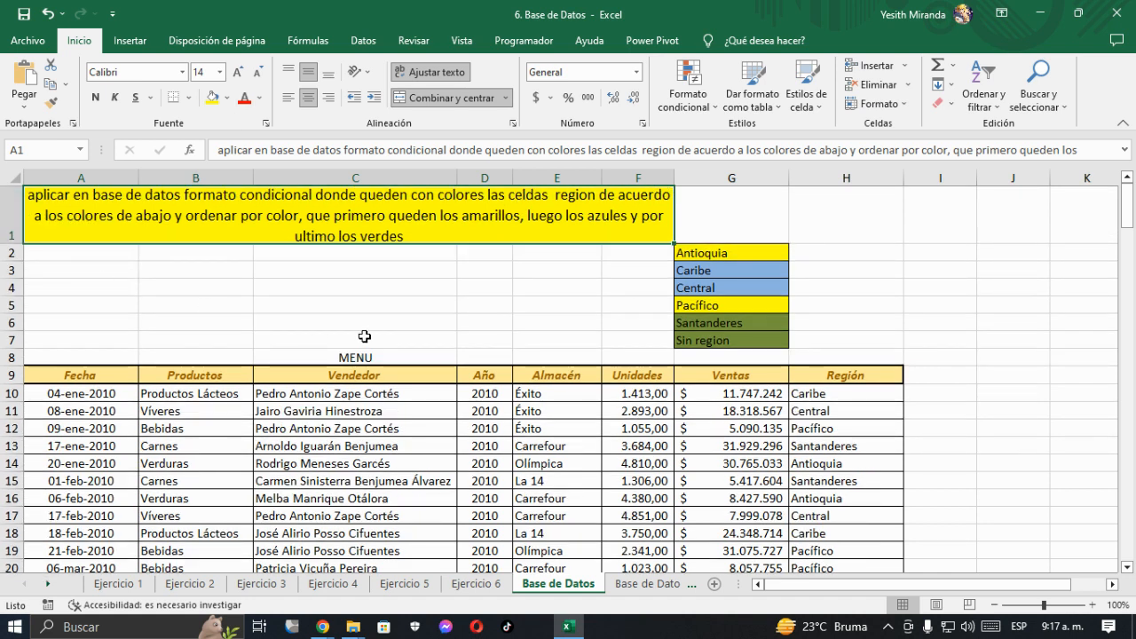
pyautogui.click(626, 394)
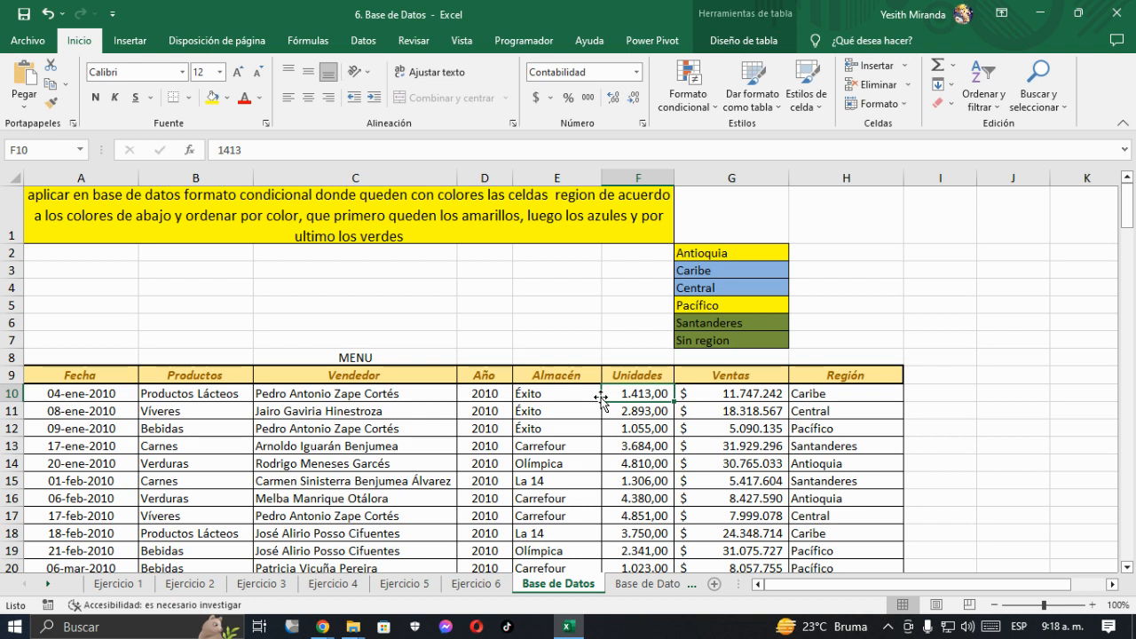
# Start an "Es igual a" highlight rule on the Región data cells H10:H190, comparing them with Antioquia in cell G2
pyautogui.click(852, 396)
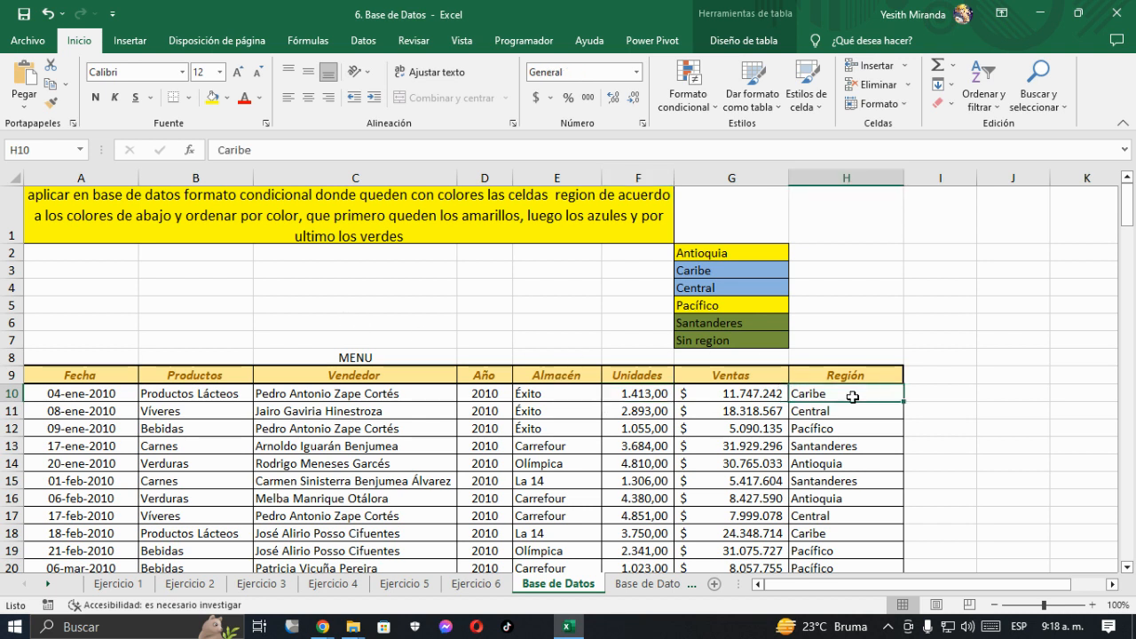
pyautogui.hotkey('ctrl', 'shift', 'Down')
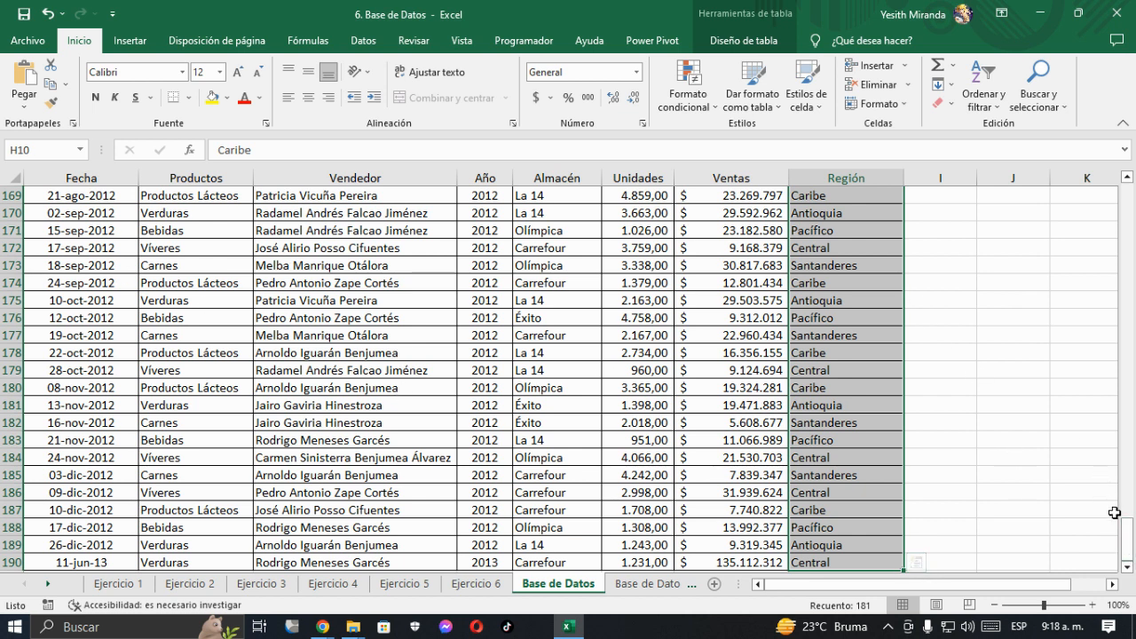
pyautogui.moveTo(1126, 537); pyautogui.dragTo(1127, 191)
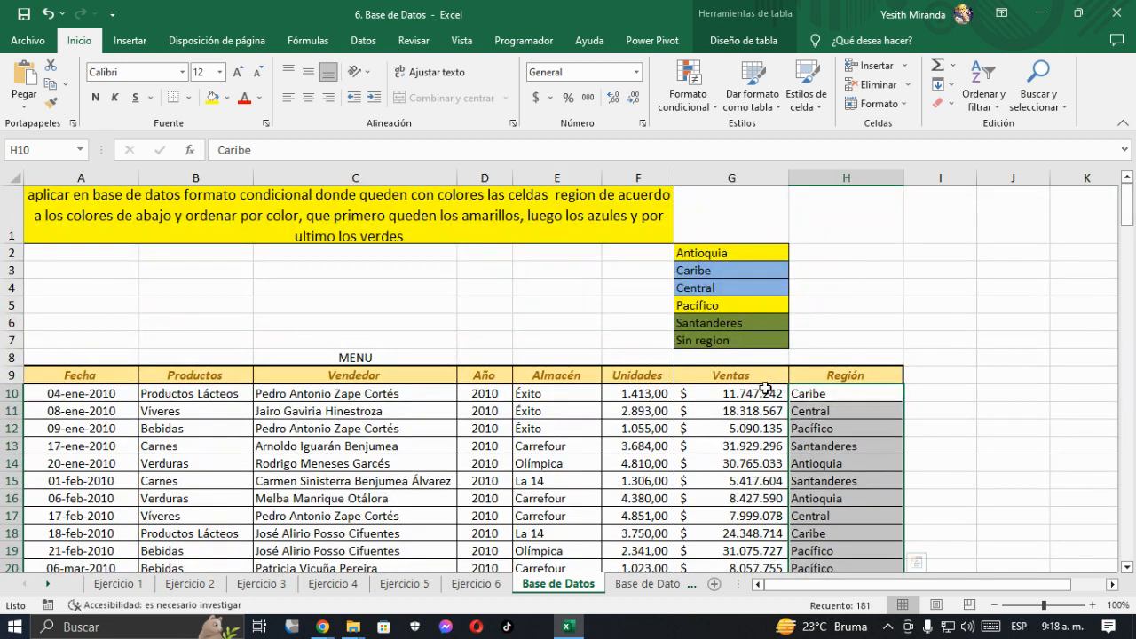
pyautogui.click(673, 106)
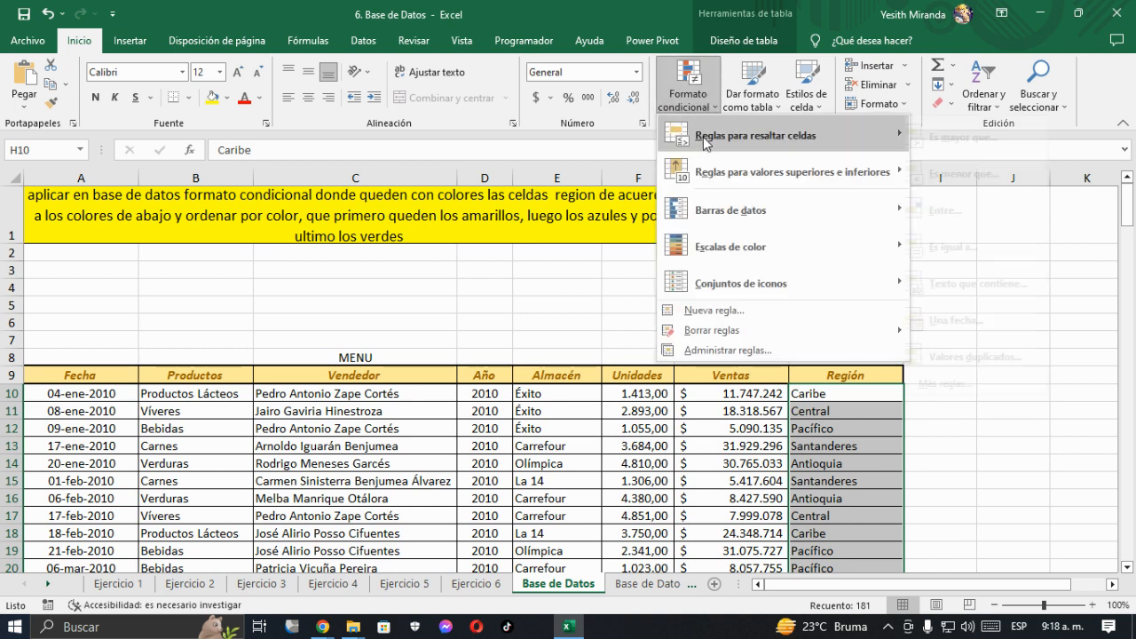
pyautogui.moveTo(705, 144)
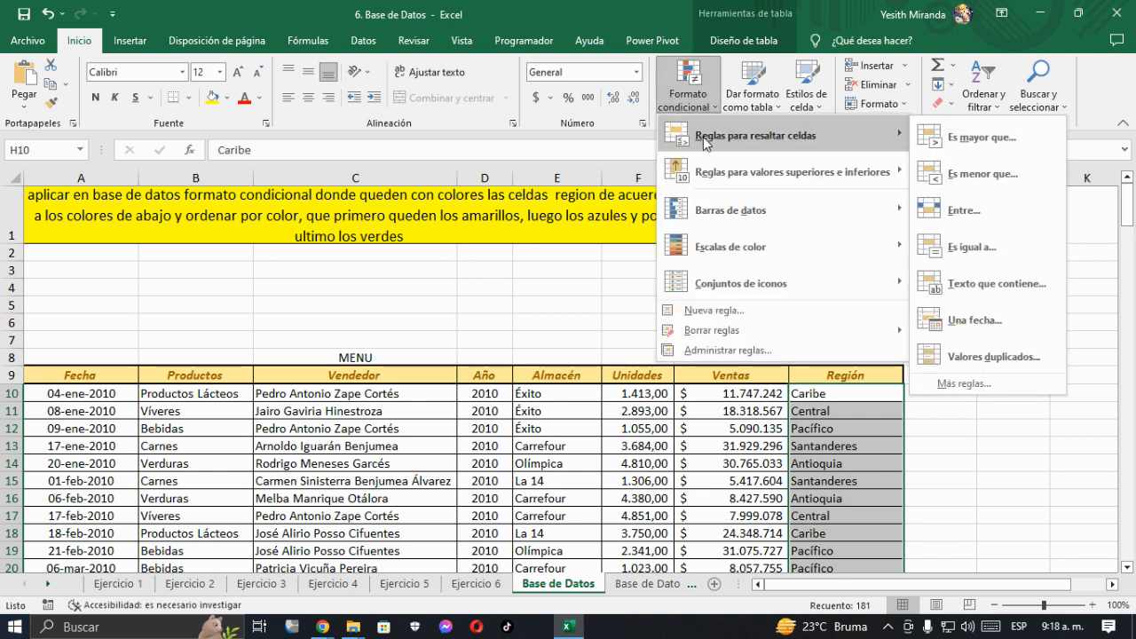
pyautogui.click(970, 249)
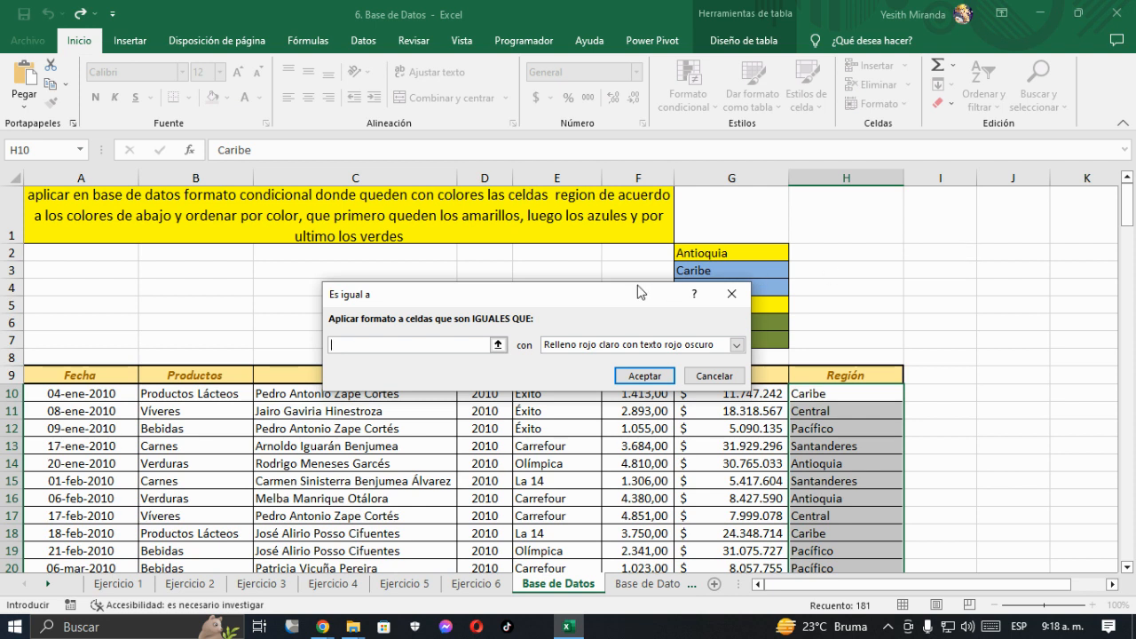
pyautogui.moveTo(627, 296); pyautogui.dragTo(530, 298)
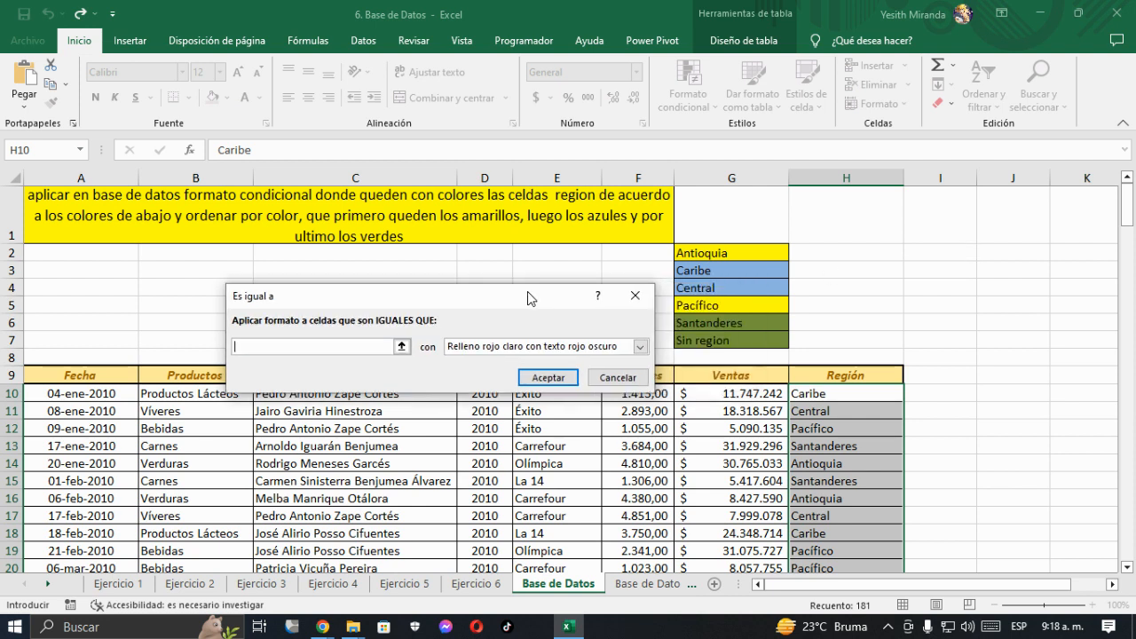
pyautogui.click(735, 253)
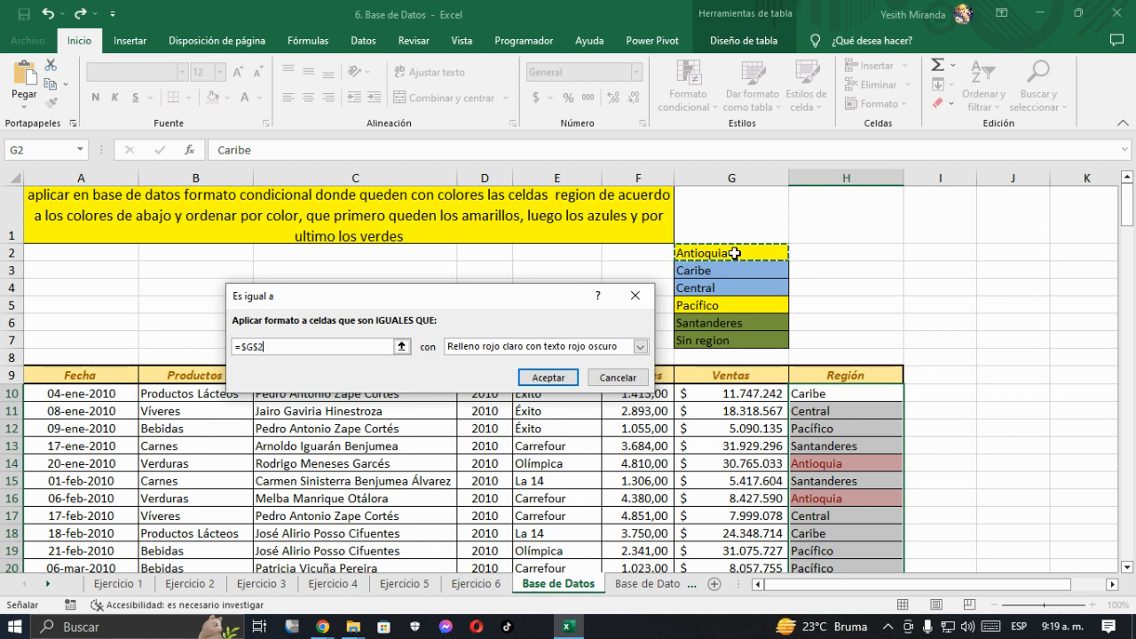
pyautogui.scroll(-1, 847, 504)
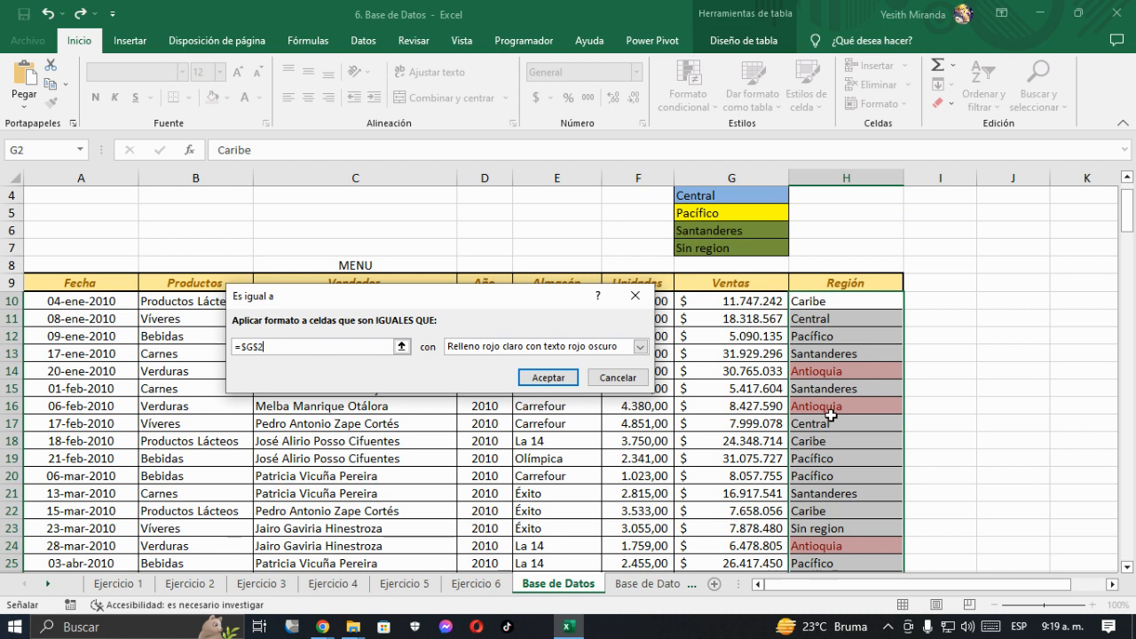
pyautogui.scroll(1, 831, 414)
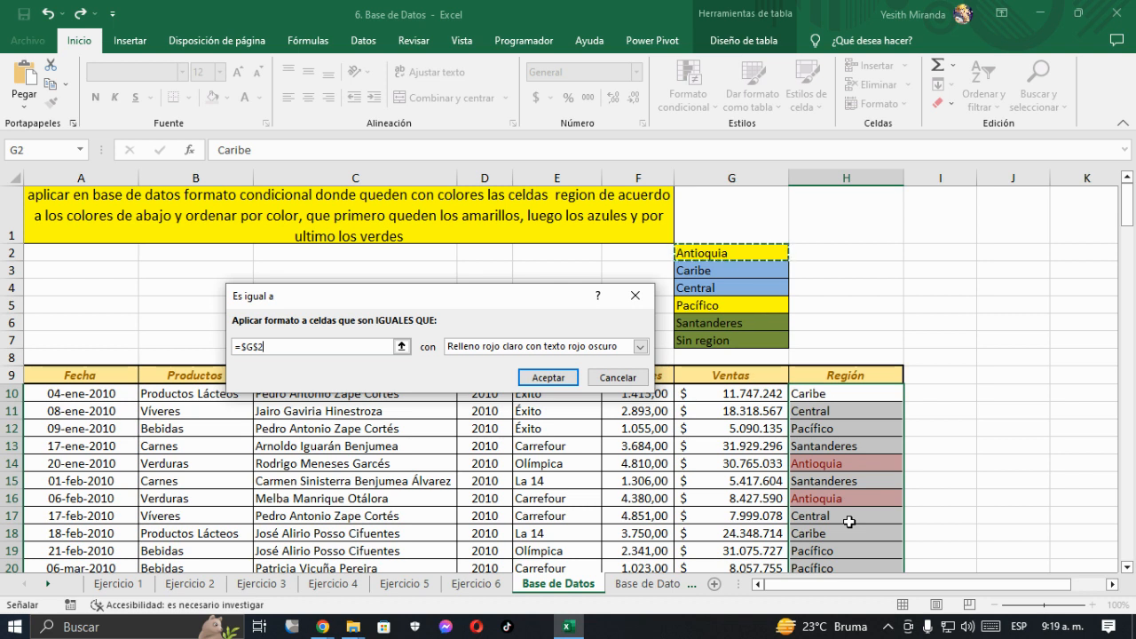
# Give the Antioquia rule a custom format with yellow fill, apply it and check the Región column
pyautogui.click(640, 347)
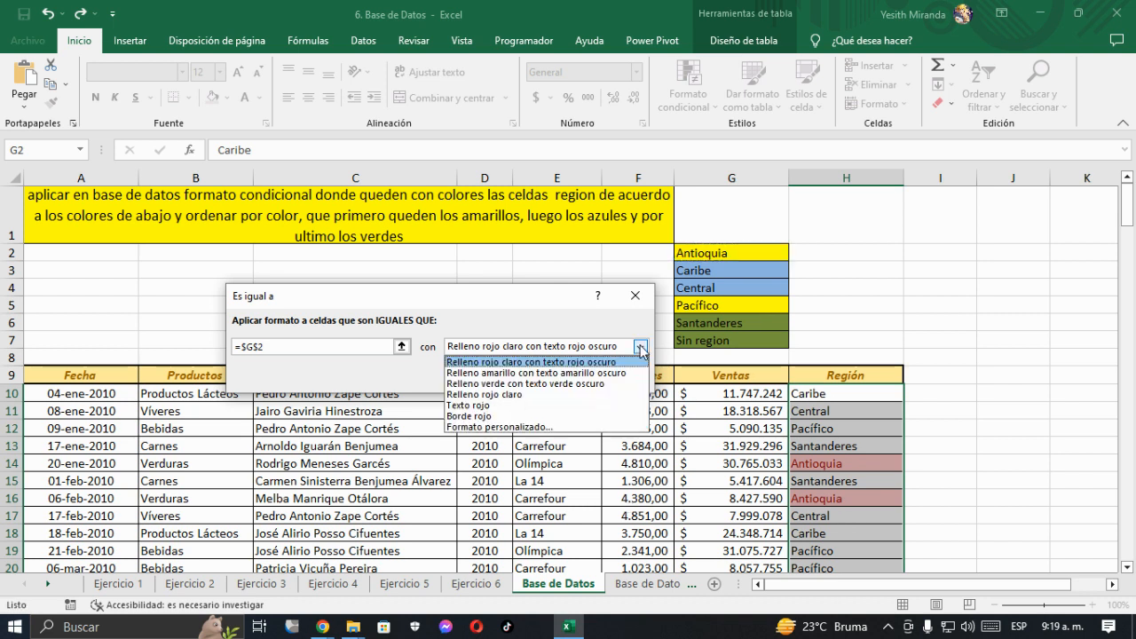
pyautogui.click(539, 427)
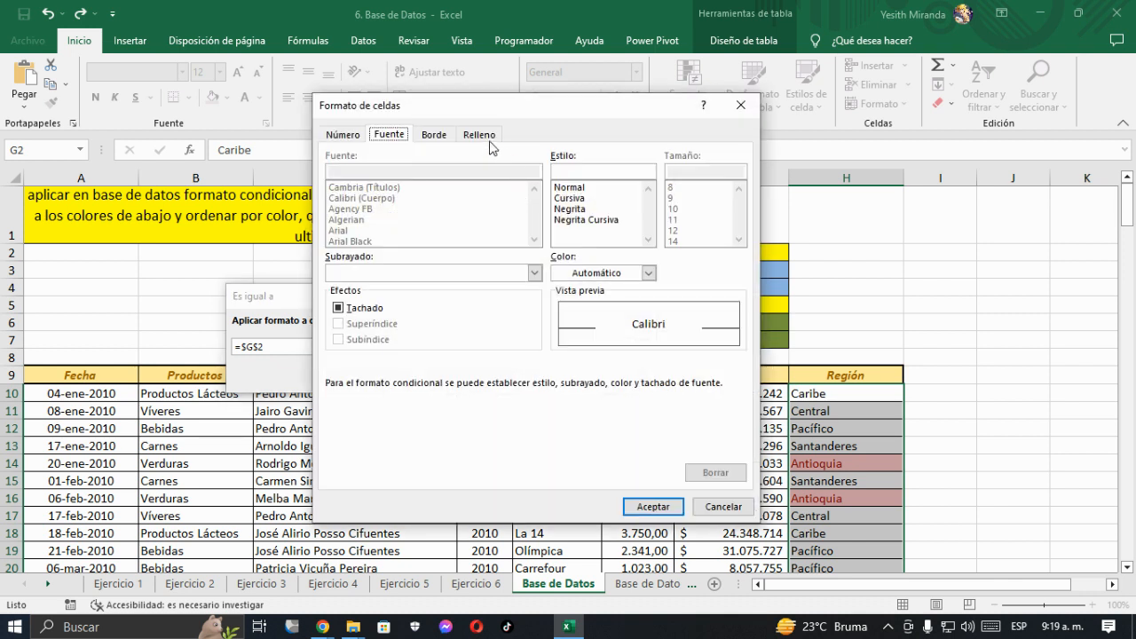
pyautogui.click(485, 137)
pyautogui.click(385, 297)
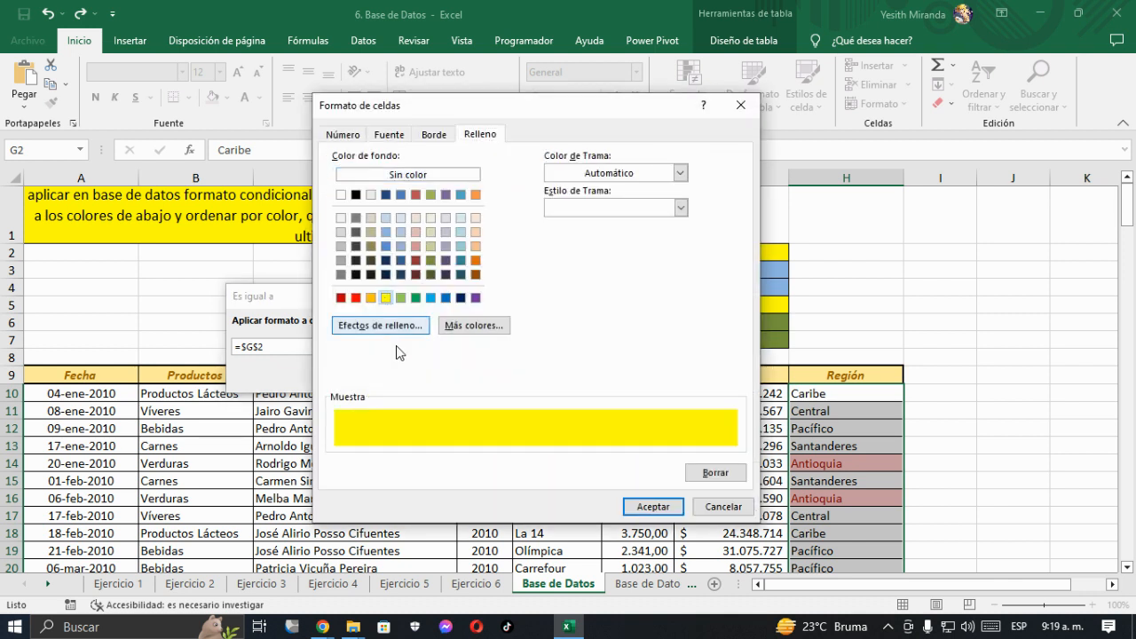
pyautogui.click(639, 512)
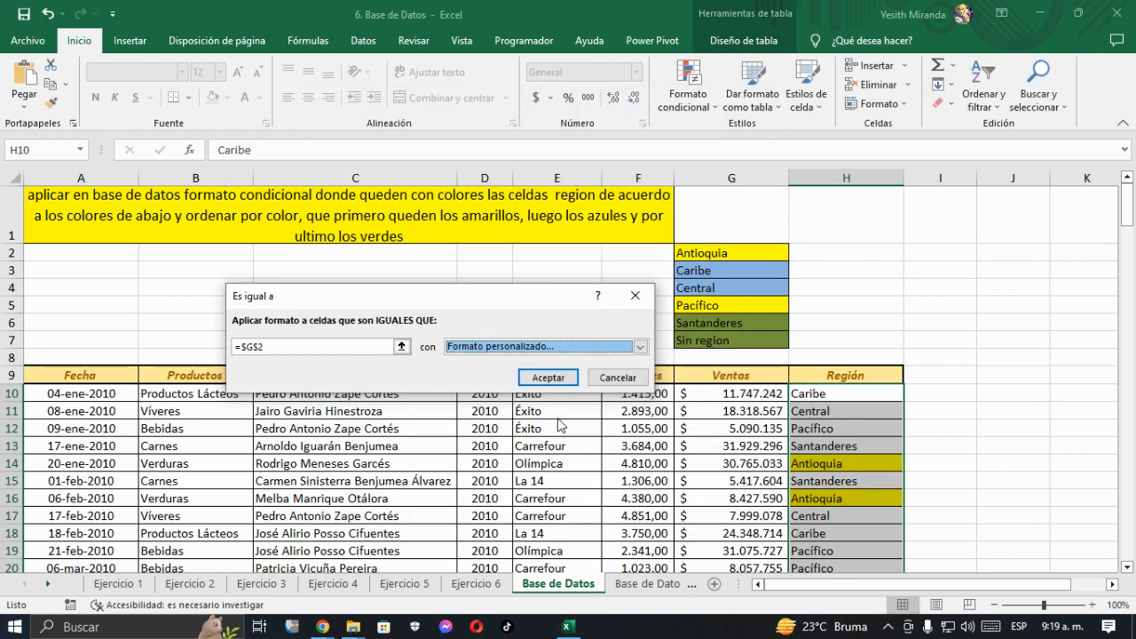
pyautogui.click(548, 378)
pyautogui.scroll(-5, 771, 528)
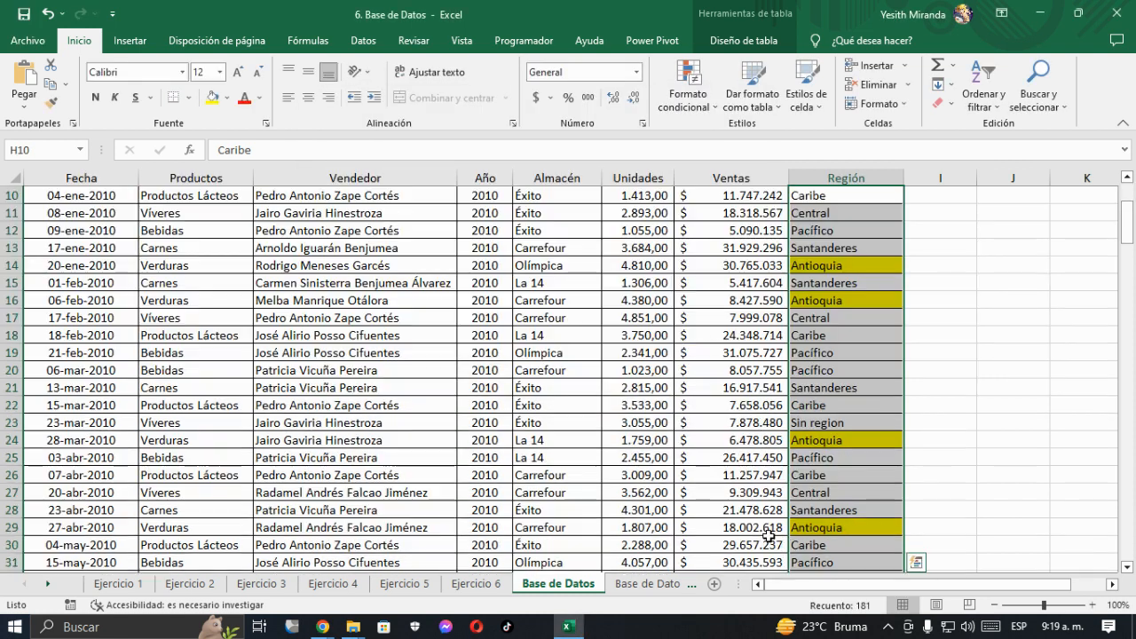
pyautogui.scroll(5, 768, 536)
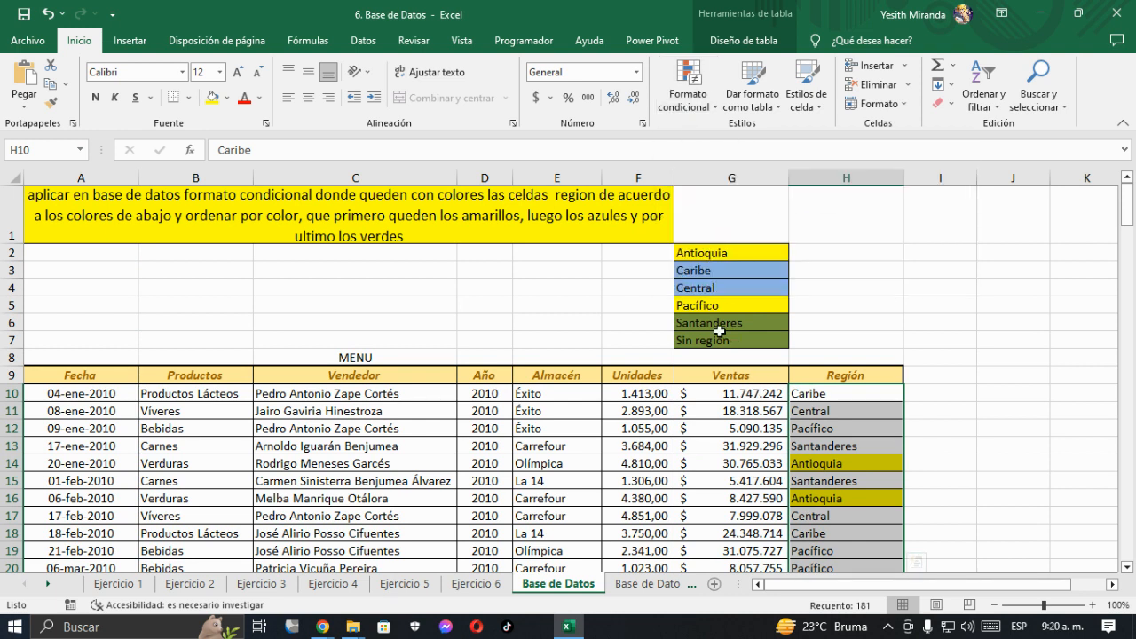
# Add an "Es igual a" highlight rule to the Región cells for Pacífico in cell G5, with a custom yellow fill
pyautogui.click(689, 89)
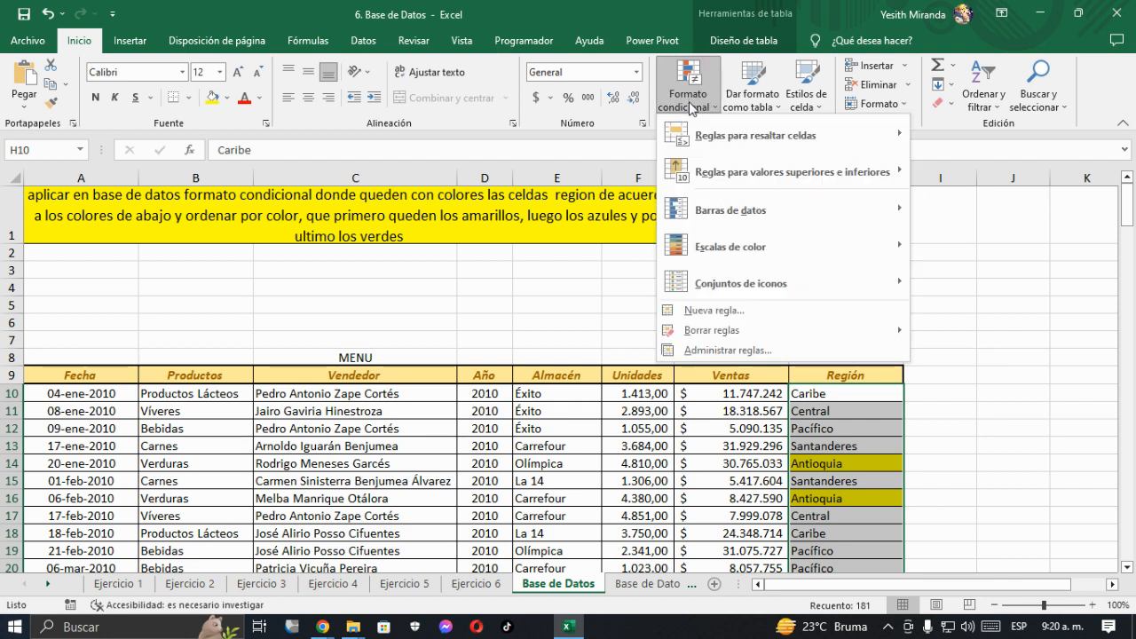
pyautogui.moveTo(706, 144)
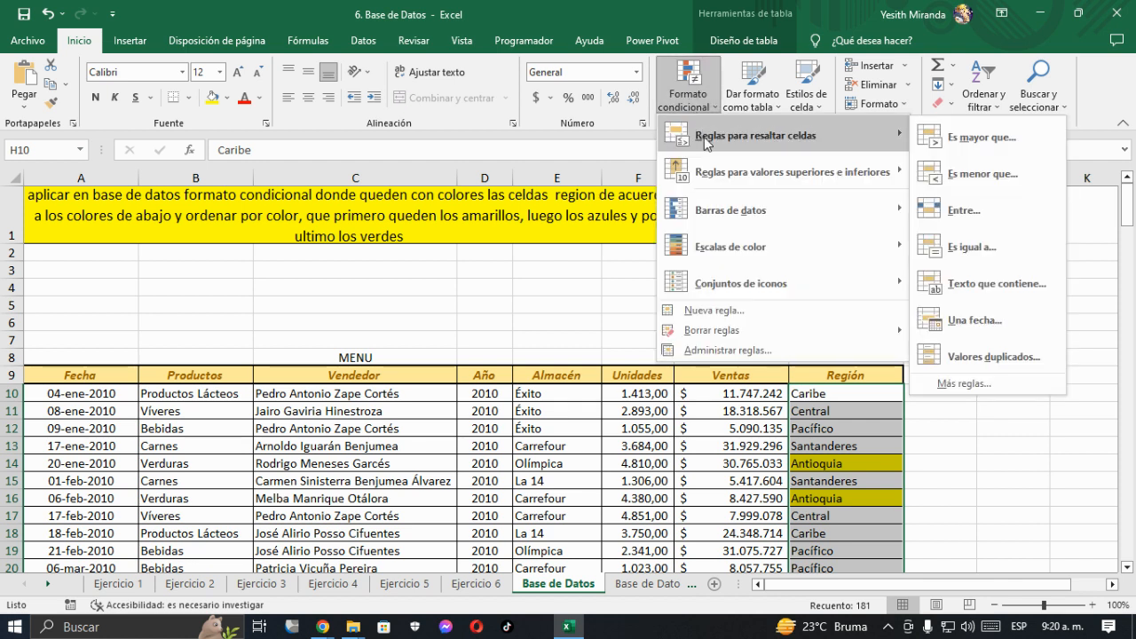
pyautogui.click(967, 249)
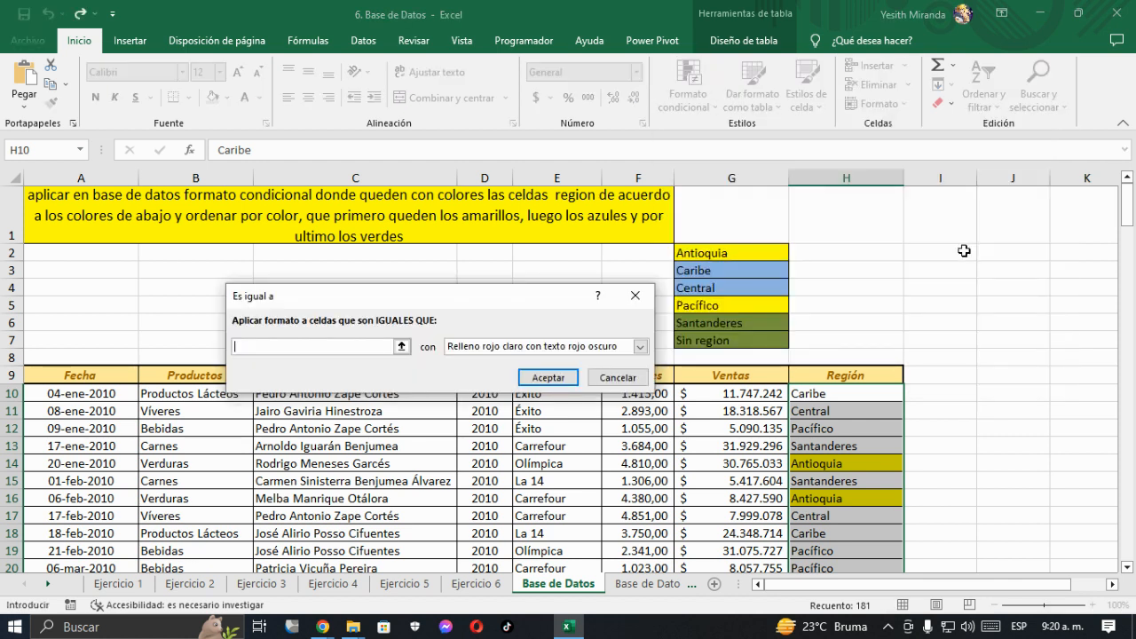
pyautogui.click(739, 306)
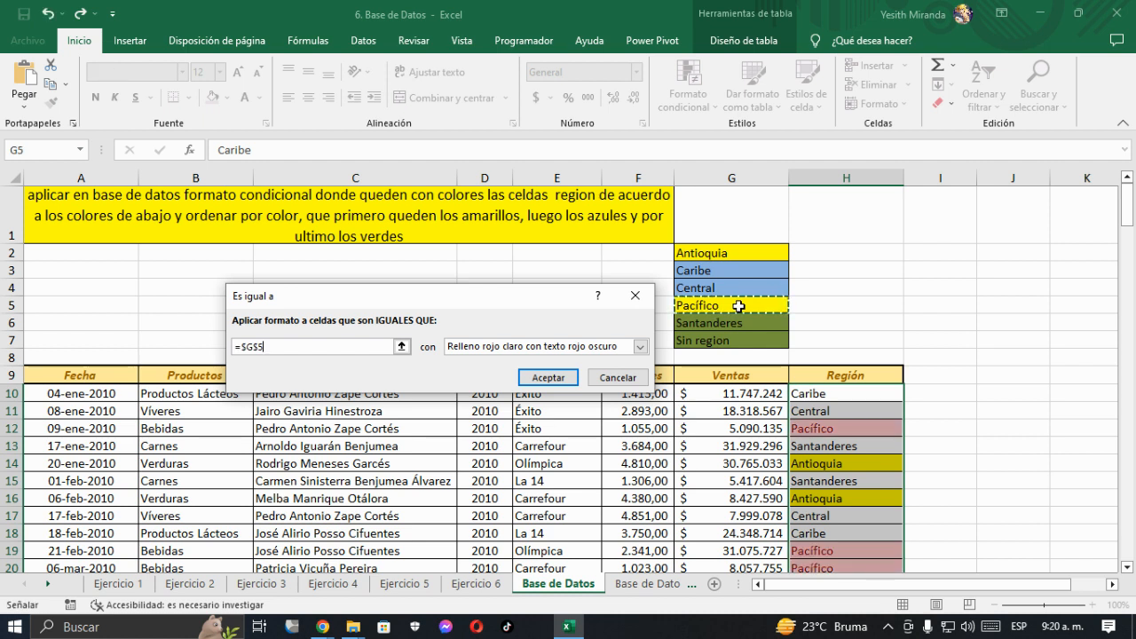
pyautogui.click(640, 348)
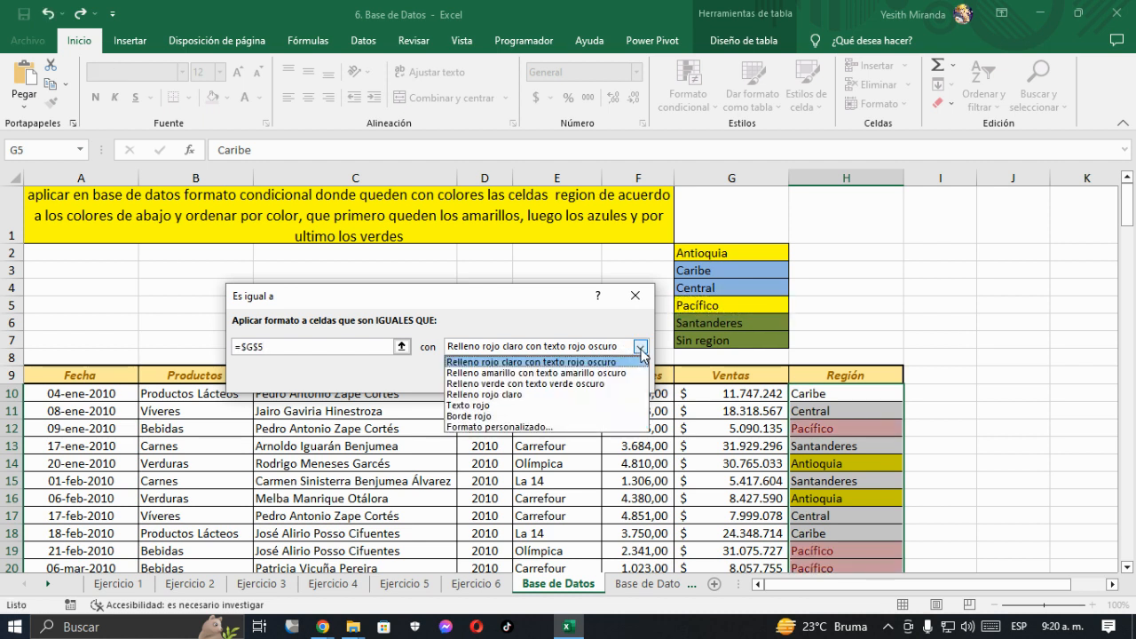
pyautogui.click(520, 428)
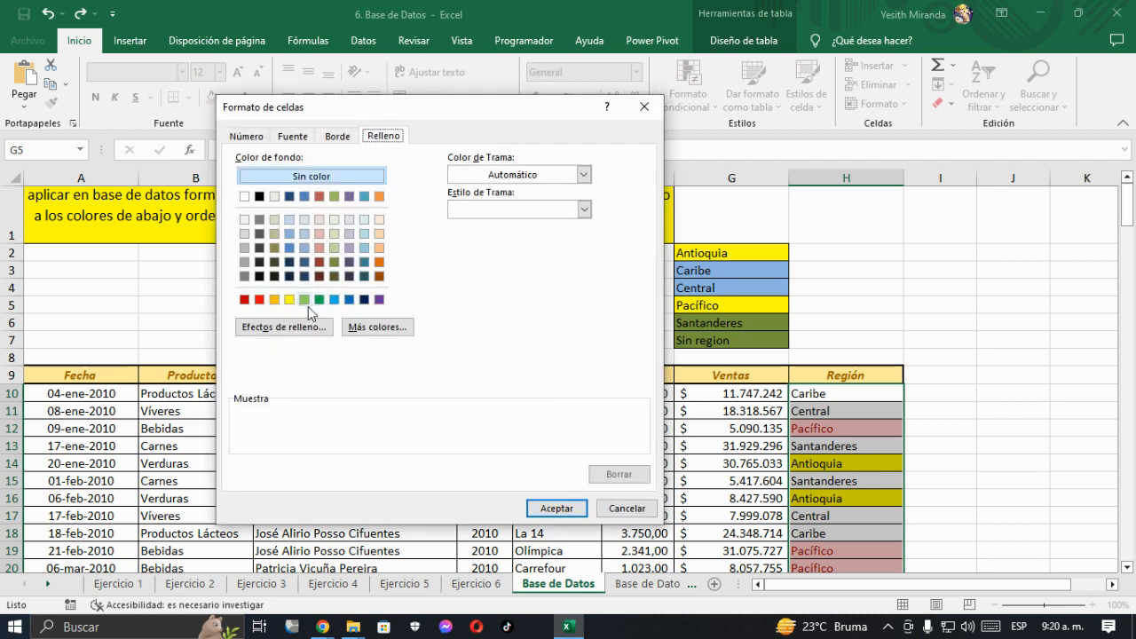
pyautogui.click(288, 300)
pyautogui.click(554, 509)
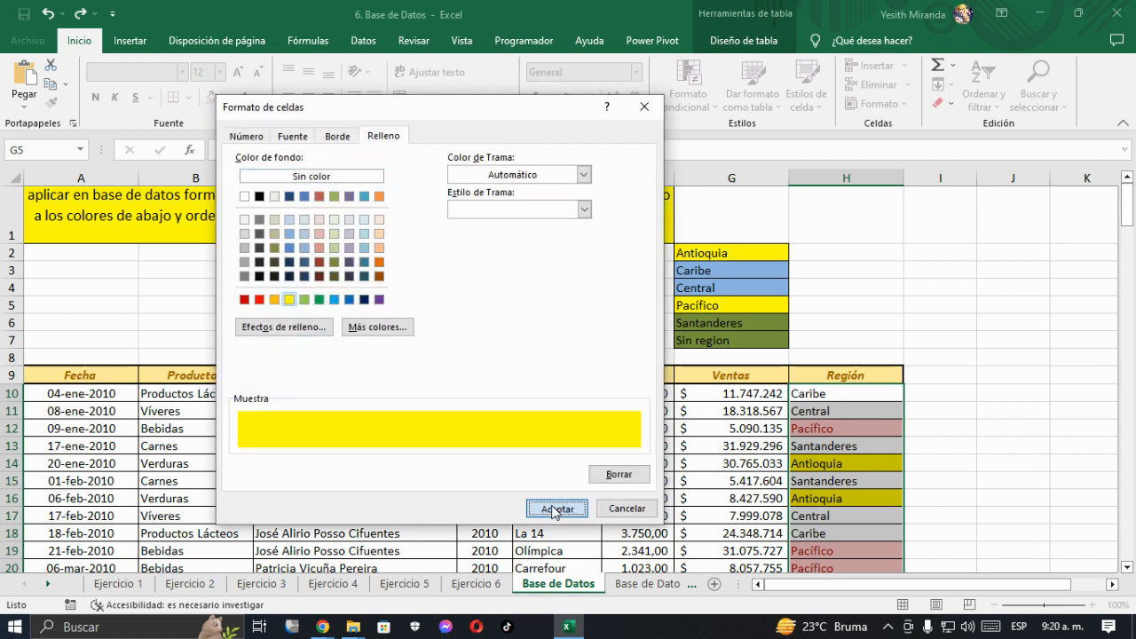
pyautogui.click(546, 377)
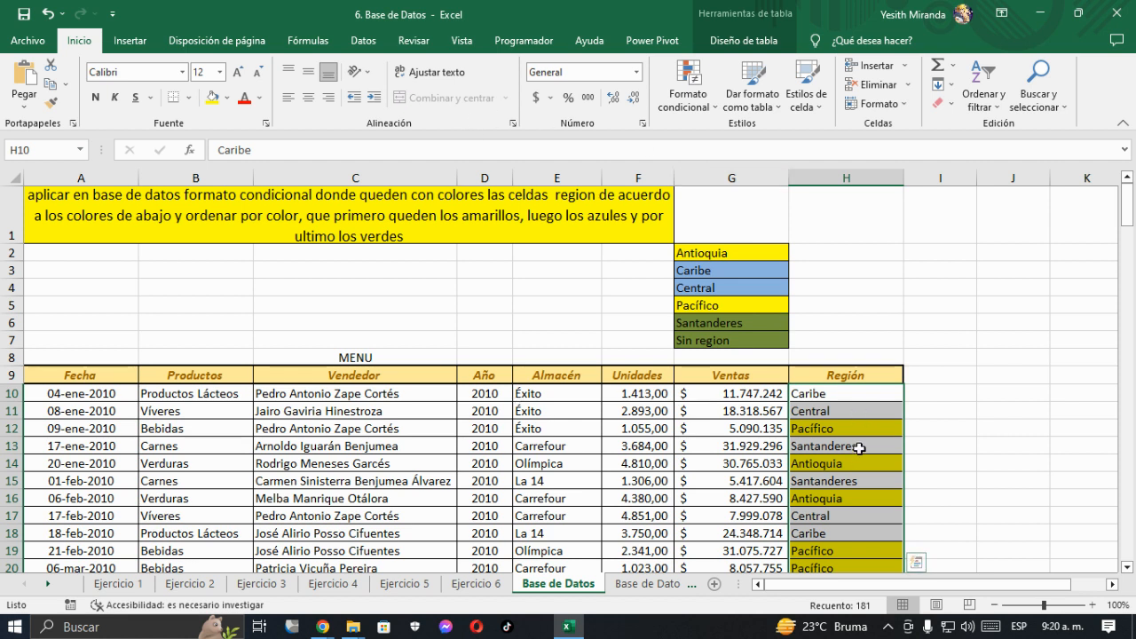
# Add an "Entre" highlight rule to the Región cells with limits G3 (Caribe) and G4 (Central) and a custom blue fill
pyautogui.click(707, 108)
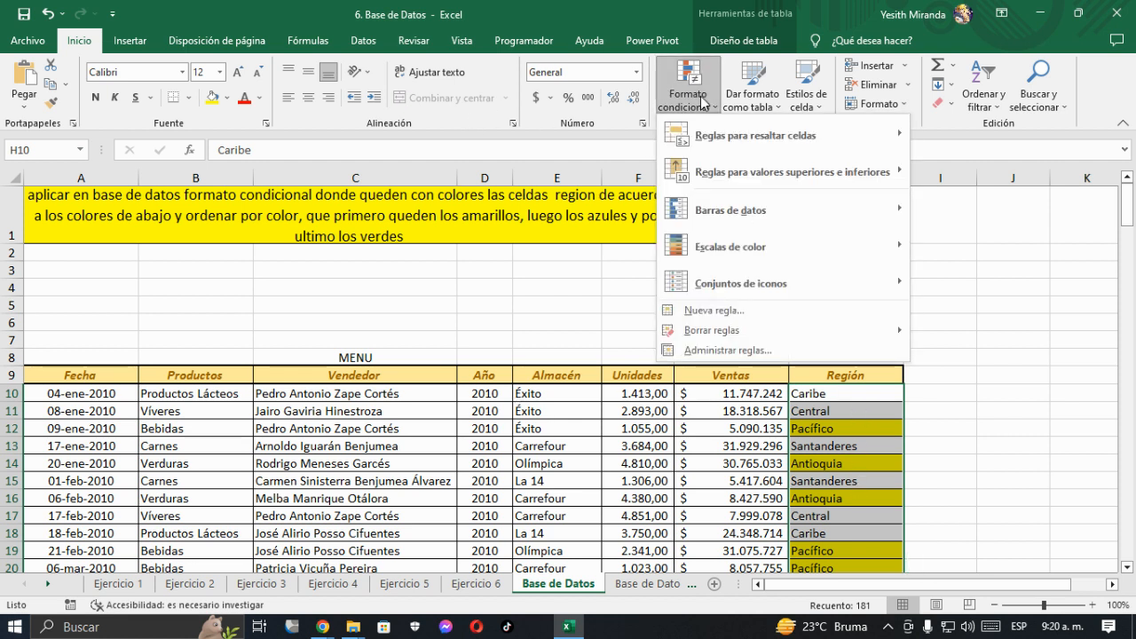
pyautogui.moveTo(733, 142)
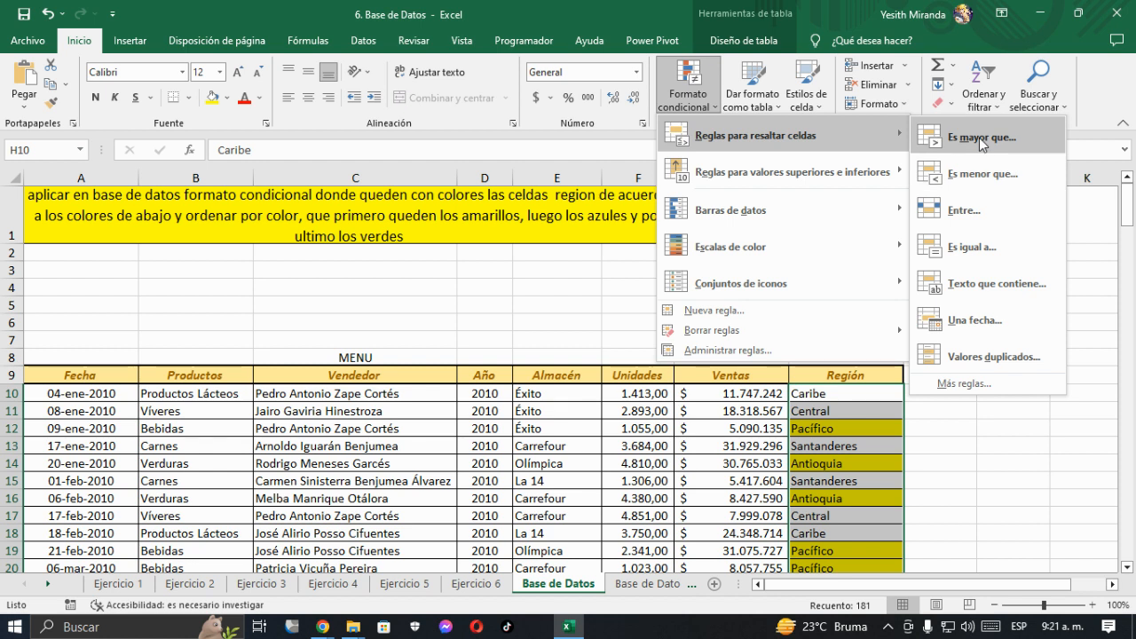
pyautogui.click(963, 213)
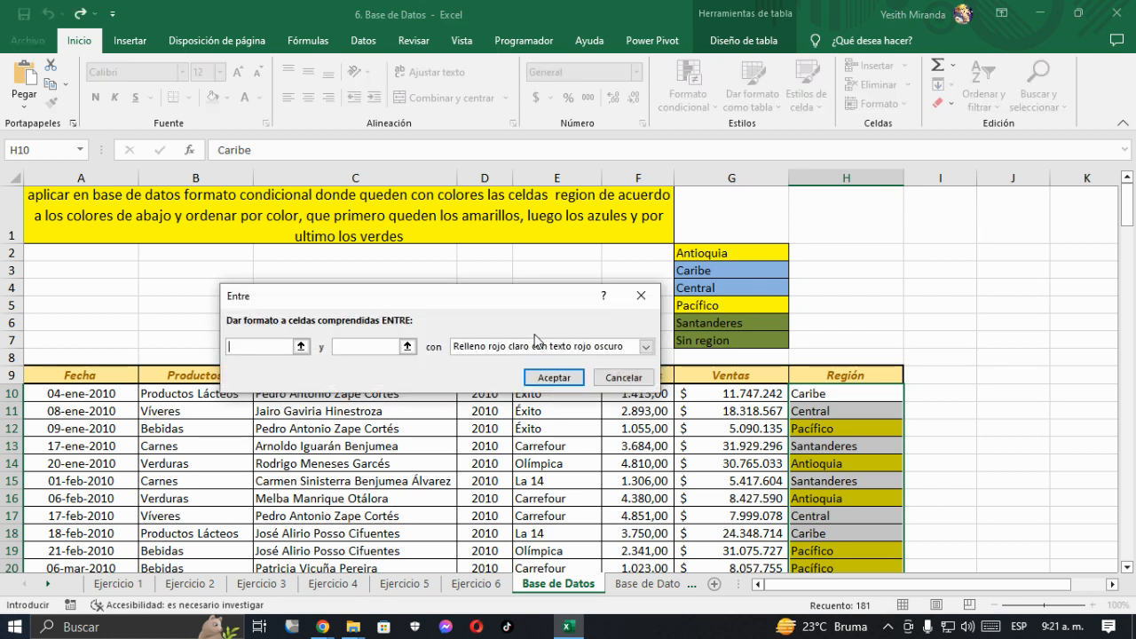
pyautogui.click(715, 272)
pyautogui.click(357, 348)
pyautogui.click(711, 290)
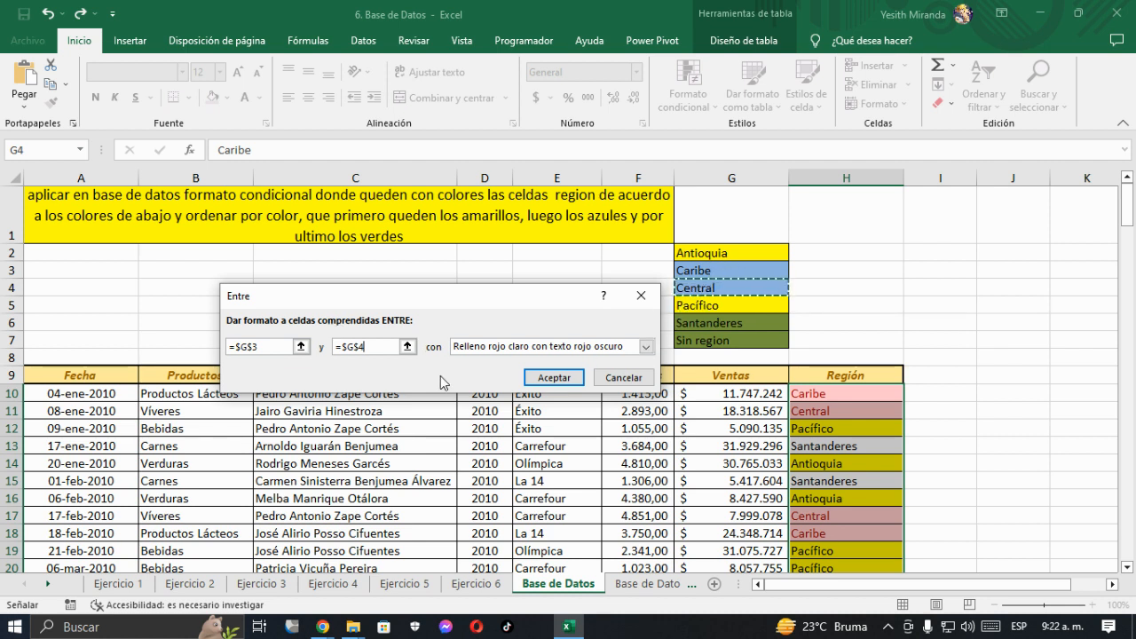
pyautogui.click(646, 347)
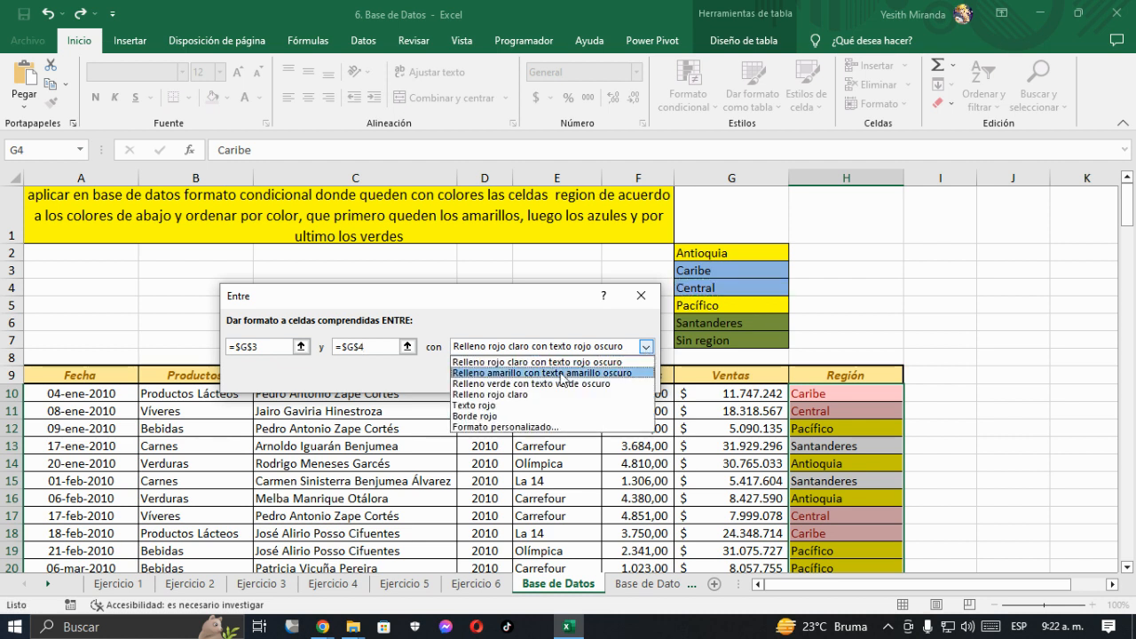
pyautogui.click(532, 428)
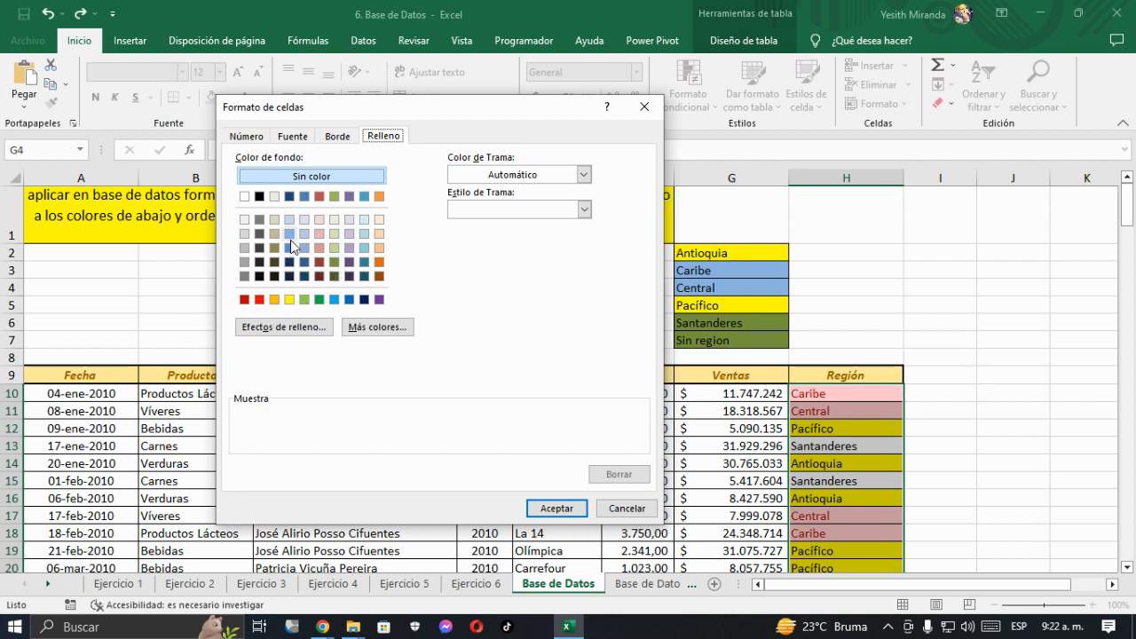
pyautogui.click(290, 245)
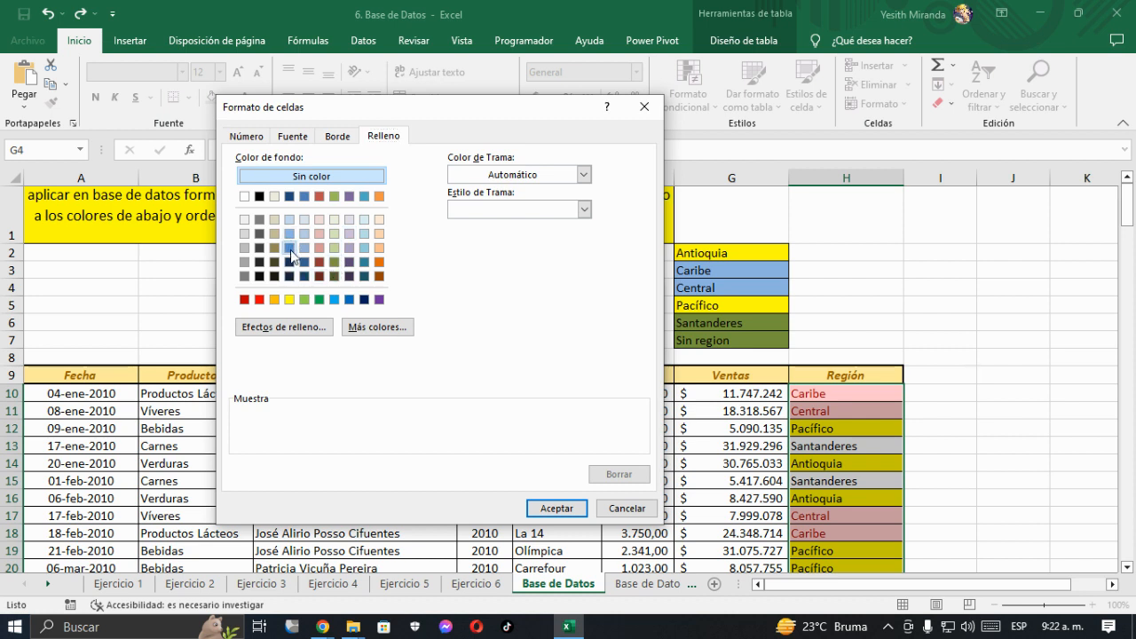
pyautogui.click(557, 509)
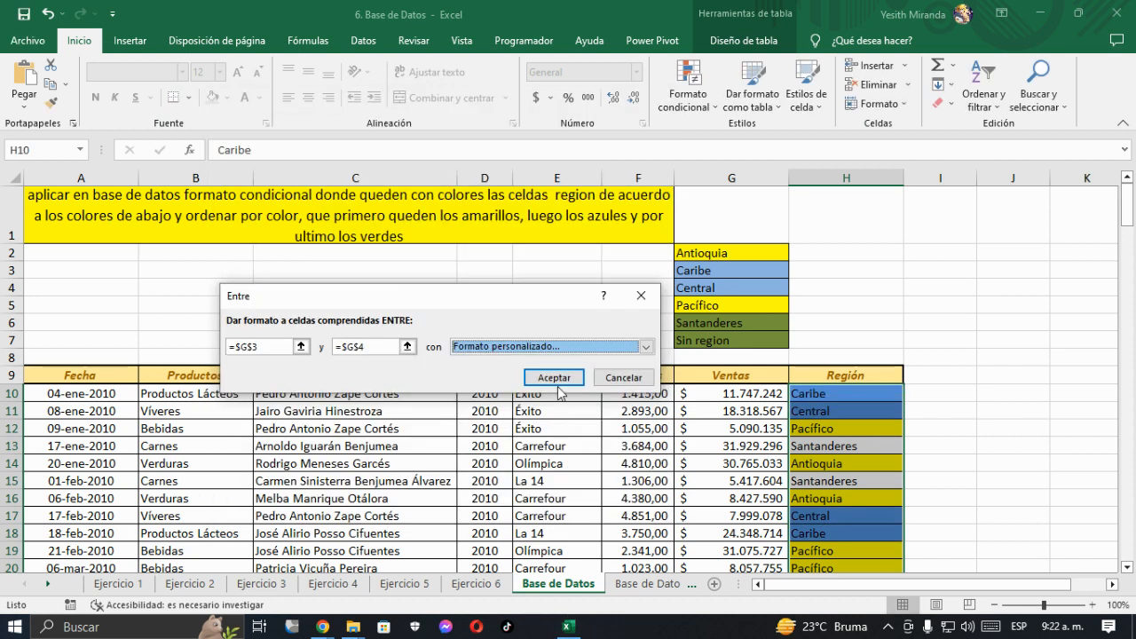
pyautogui.click(554, 378)
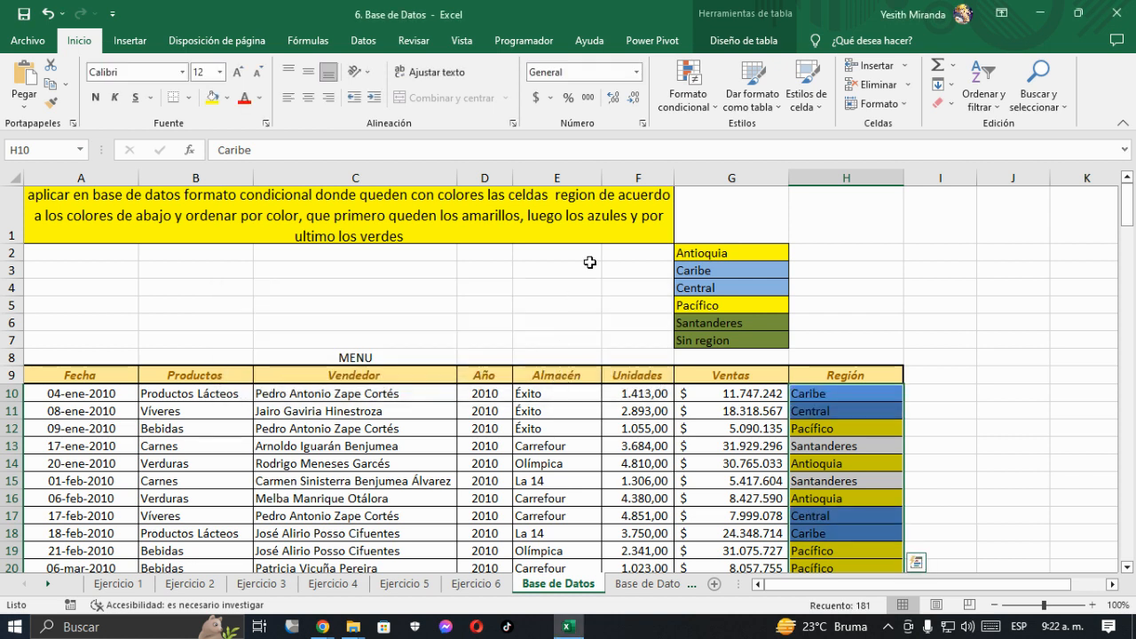
# Add an "Entre" highlight rule to the Región cells with limits G6 (Santanderes) and G7 (Sin region) and a custom green fill
pyautogui.click(698, 113)
pyautogui.moveTo(703, 145)
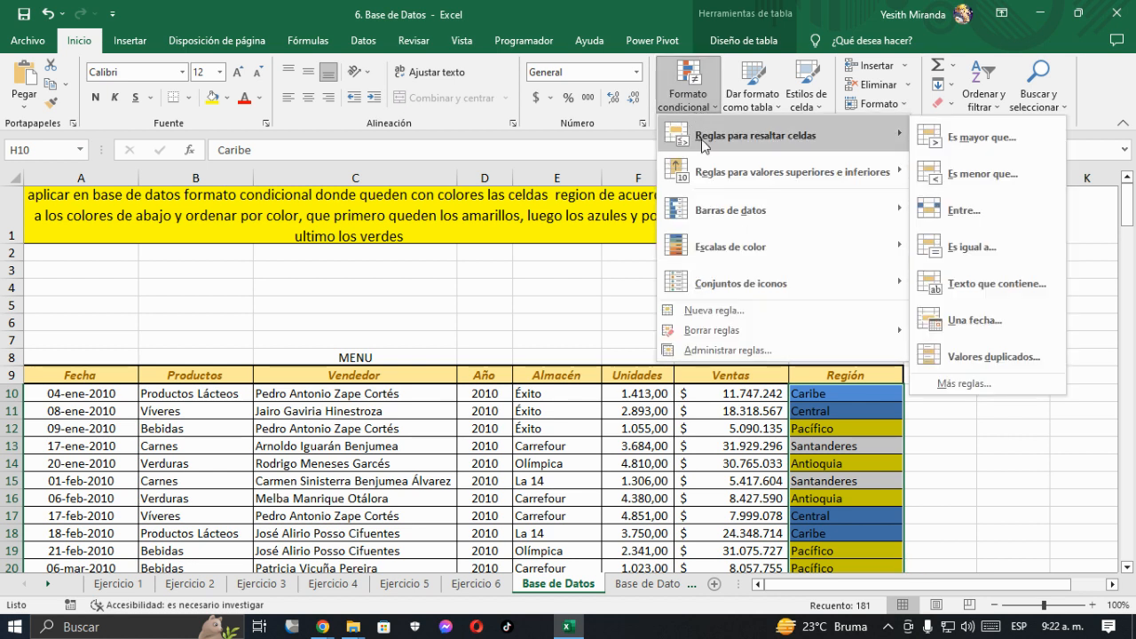
pyautogui.click(962, 211)
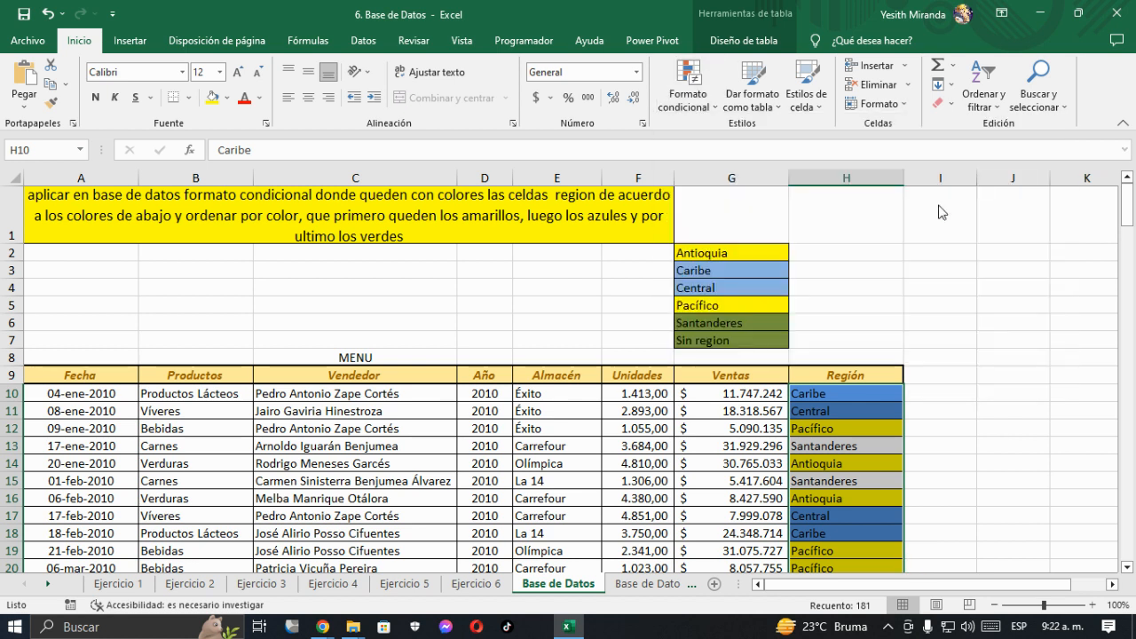
pyautogui.click(710, 323)
pyautogui.click(370, 343)
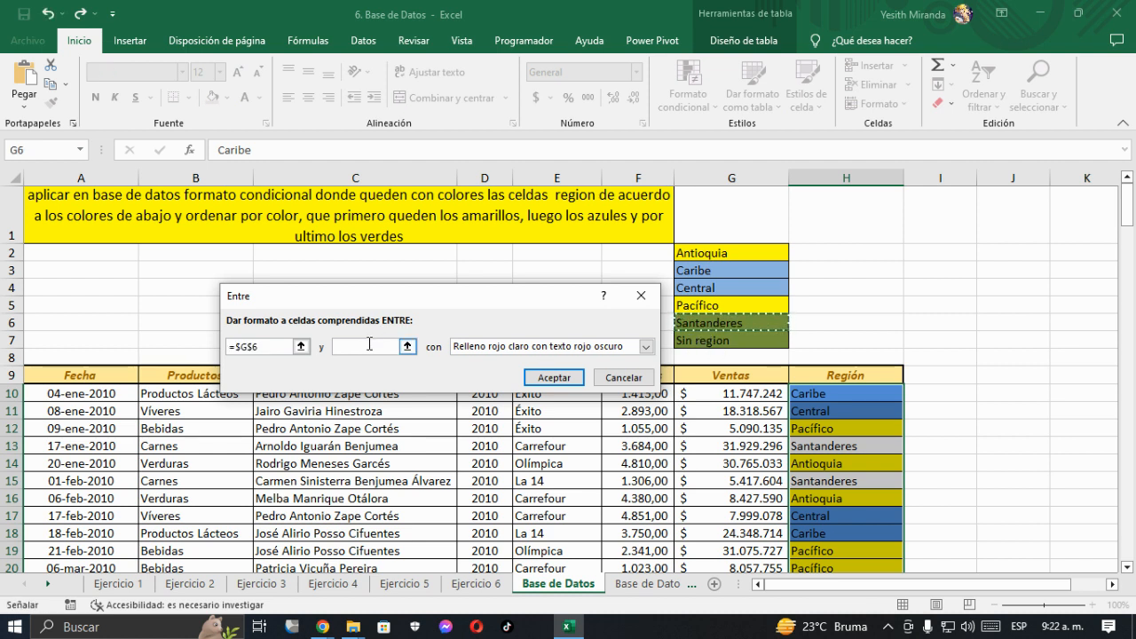
pyautogui.click(682, 341)
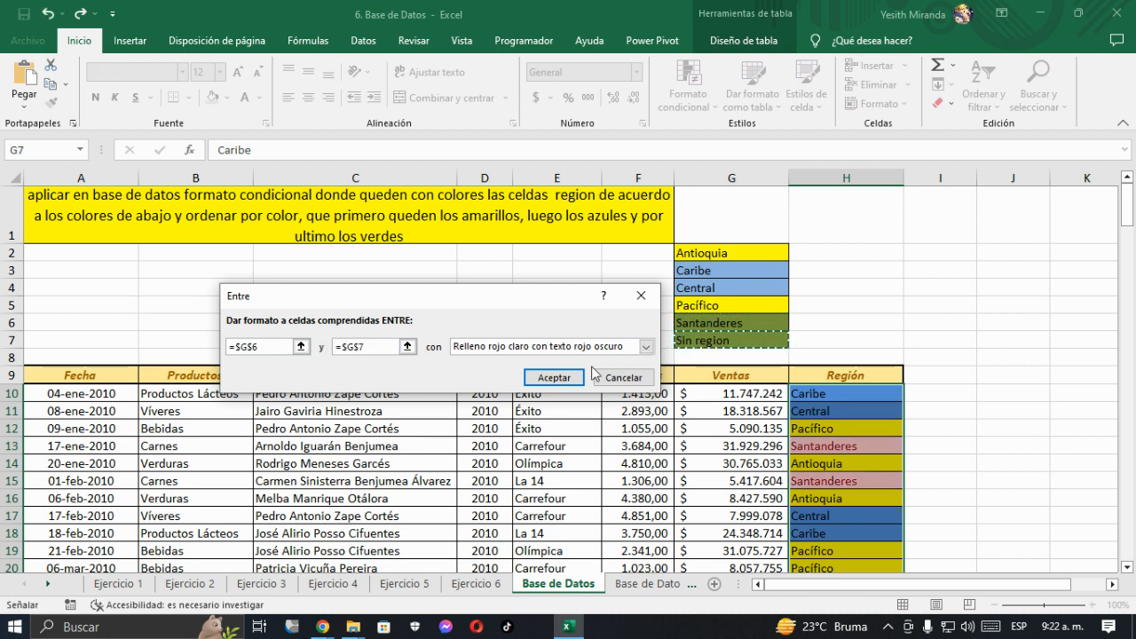
pyautogui.click(647, 350)
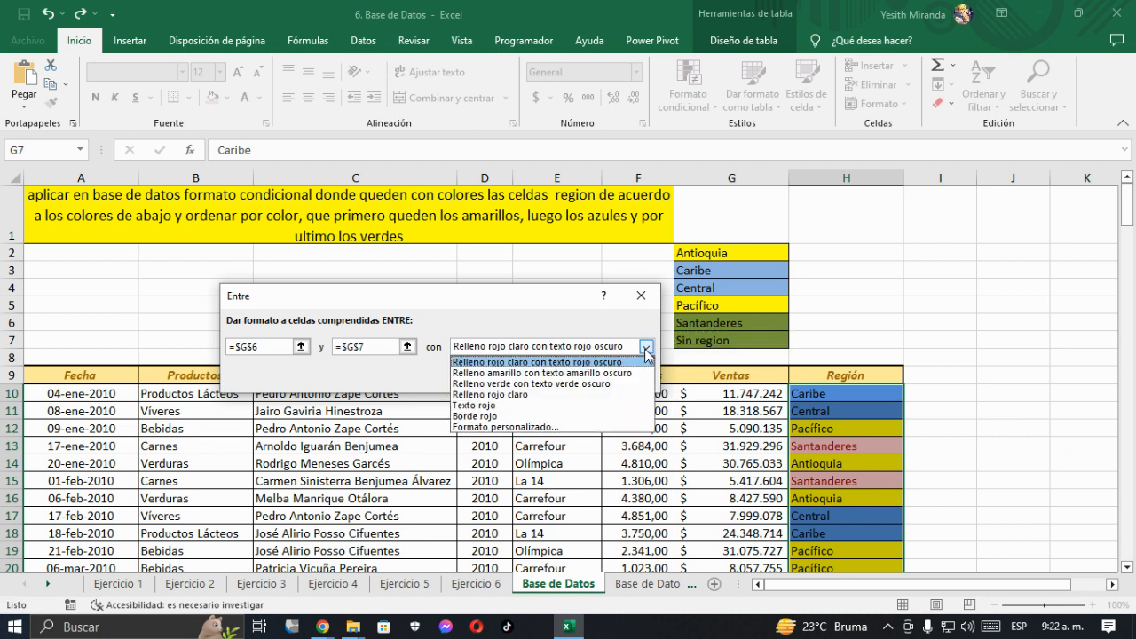
pyautogui.click(509, 428)
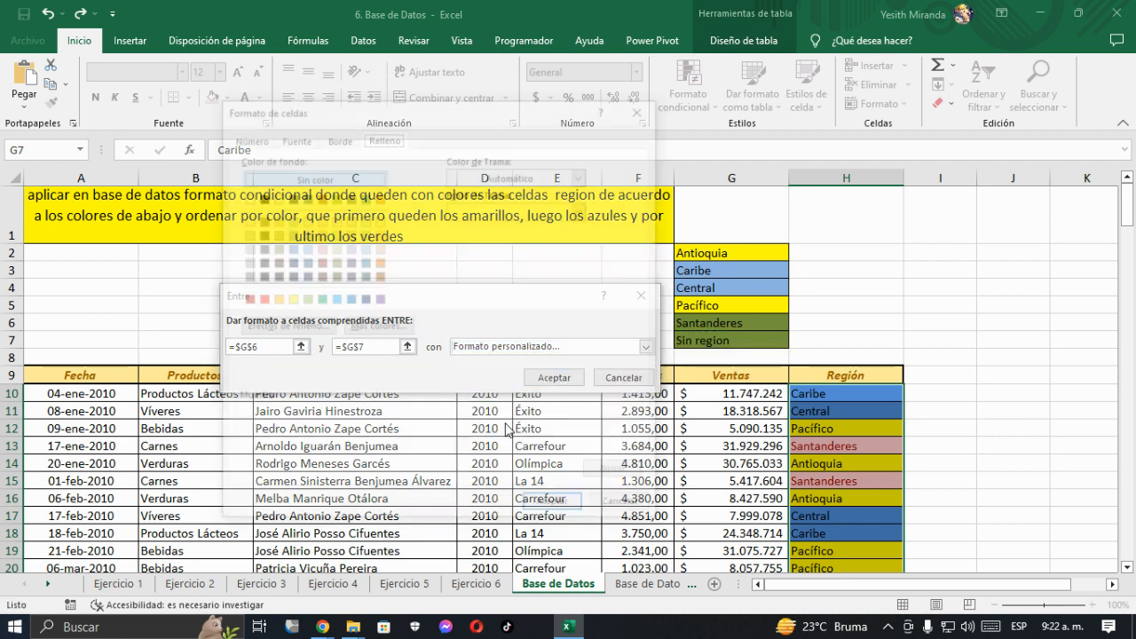
pyautogui.click(319, 299)
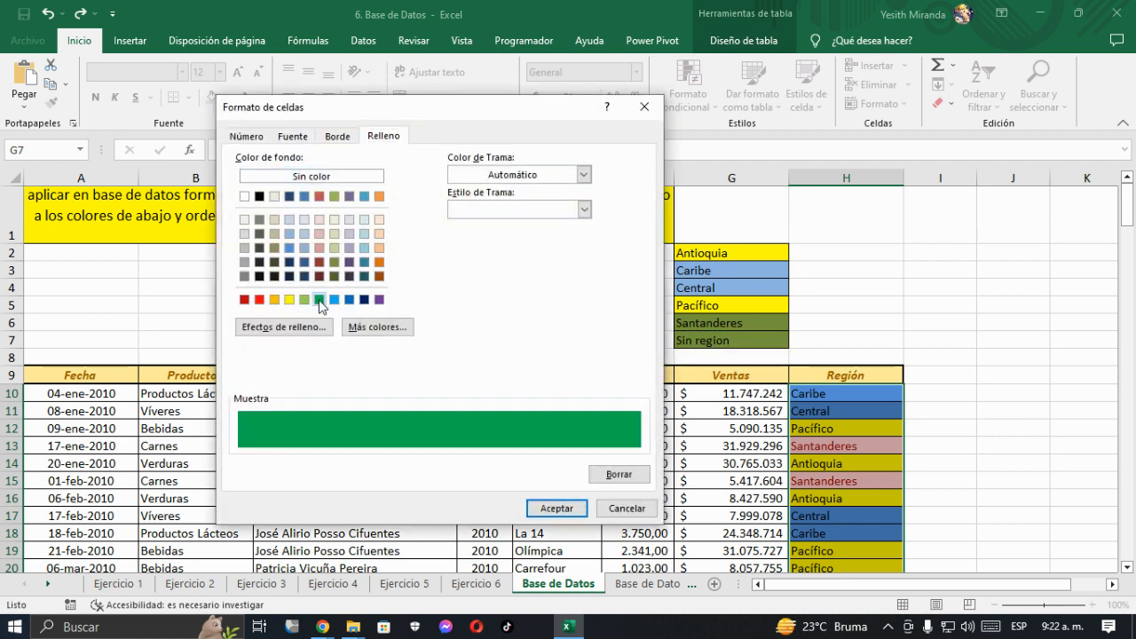
pyautogui.click(557, 507)
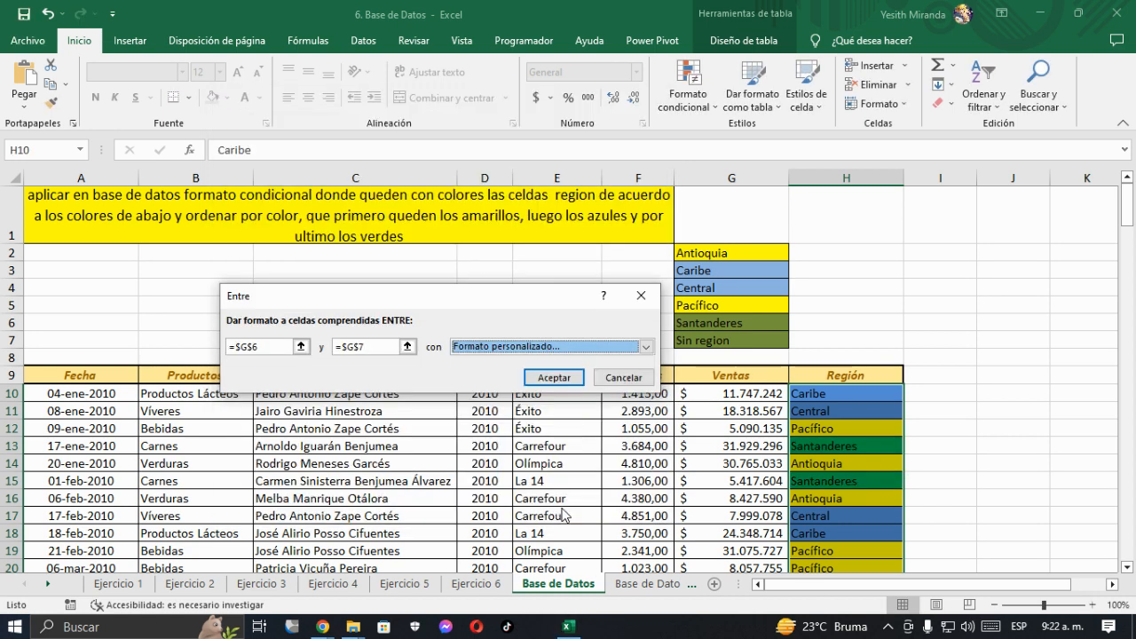
pyautogui.click(557, 379)
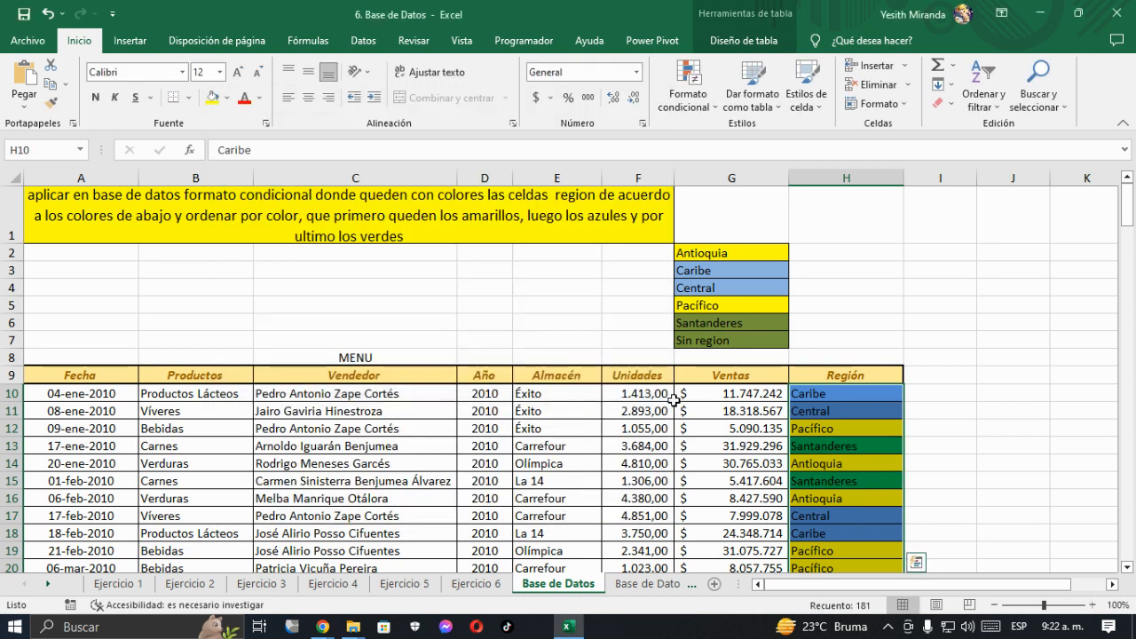
# Check the fill colors down the Región column and review the color-order instruction in cell A1
pyautogui.click(720, 417)
pyautogui.scroll(-3, 697, 530)
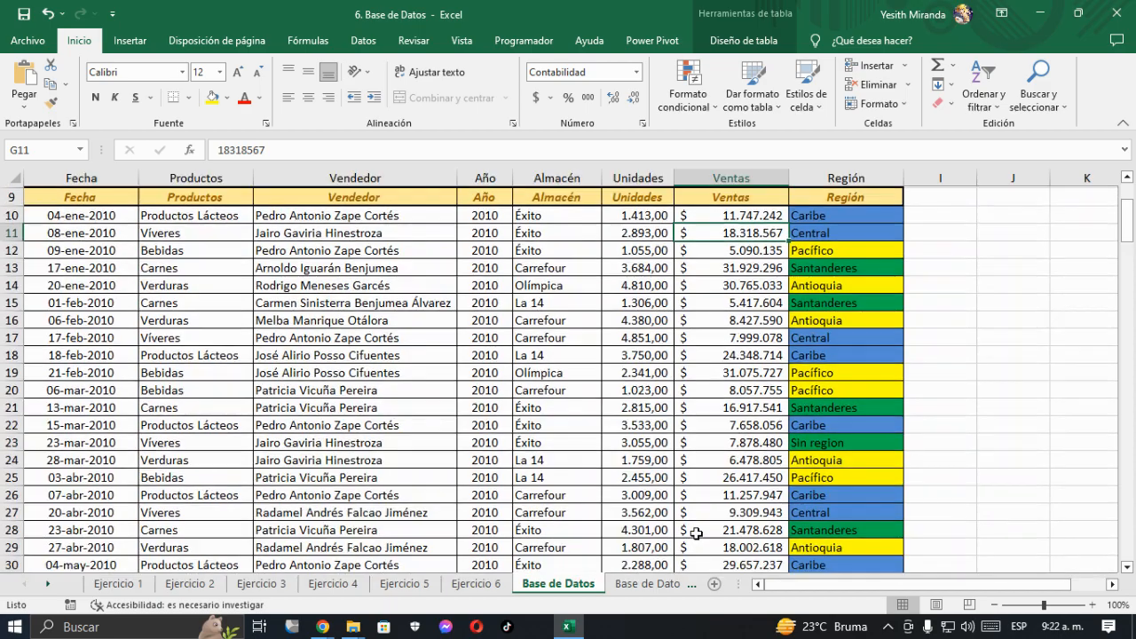
pyautogui.scroll(-10, 697, 532)
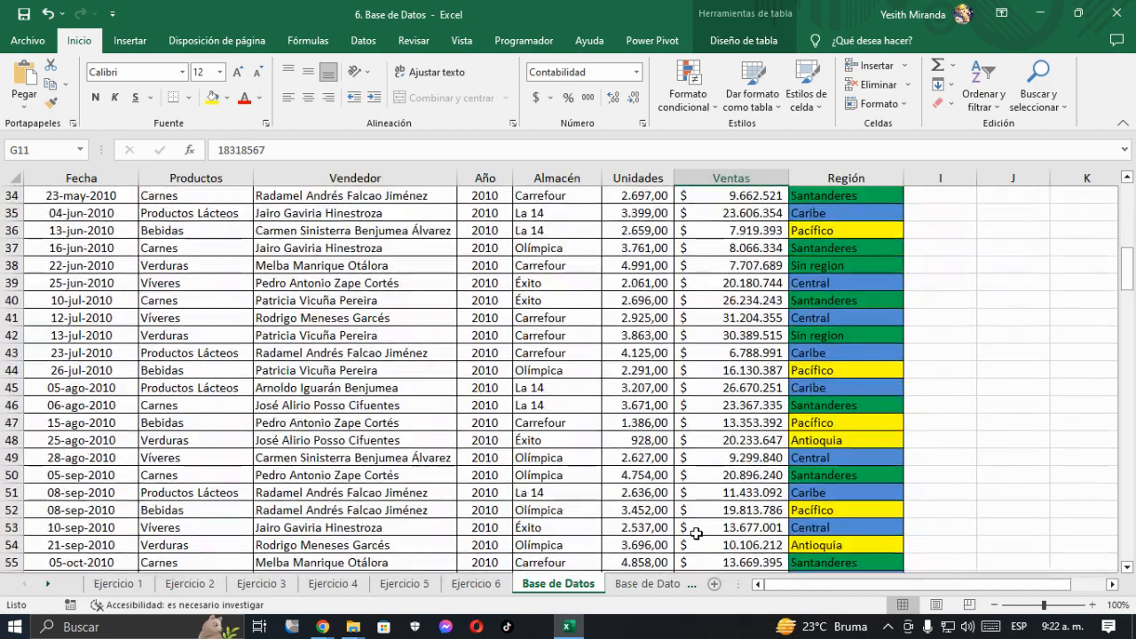
pyautogui.scroll(-14, 697, 543)
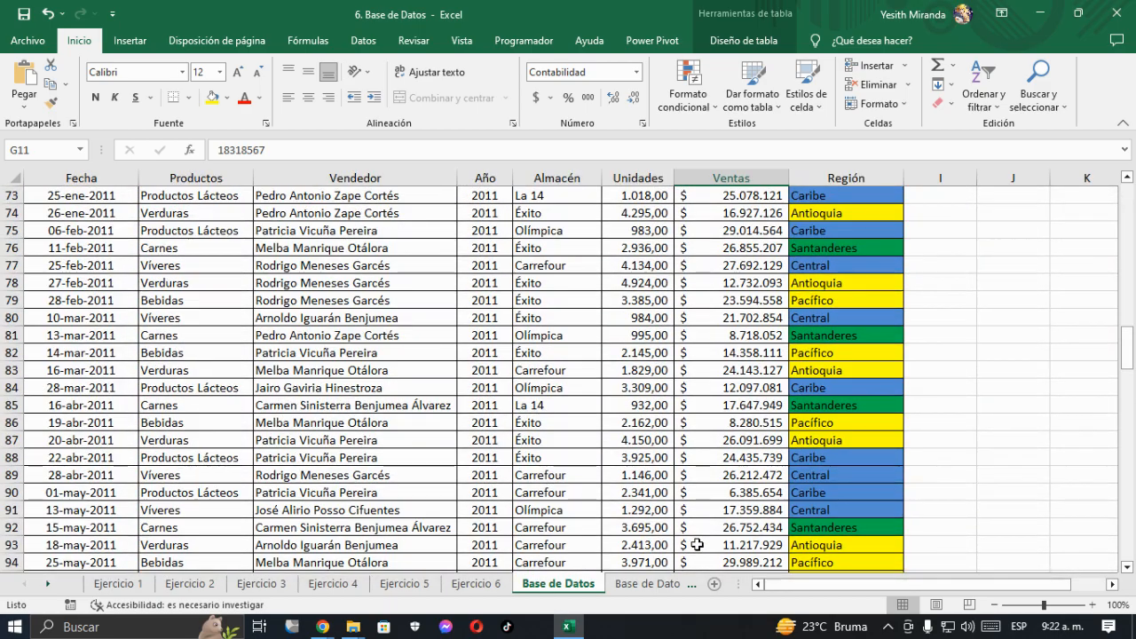
pyautogui.scroll(-20, 698, 544)
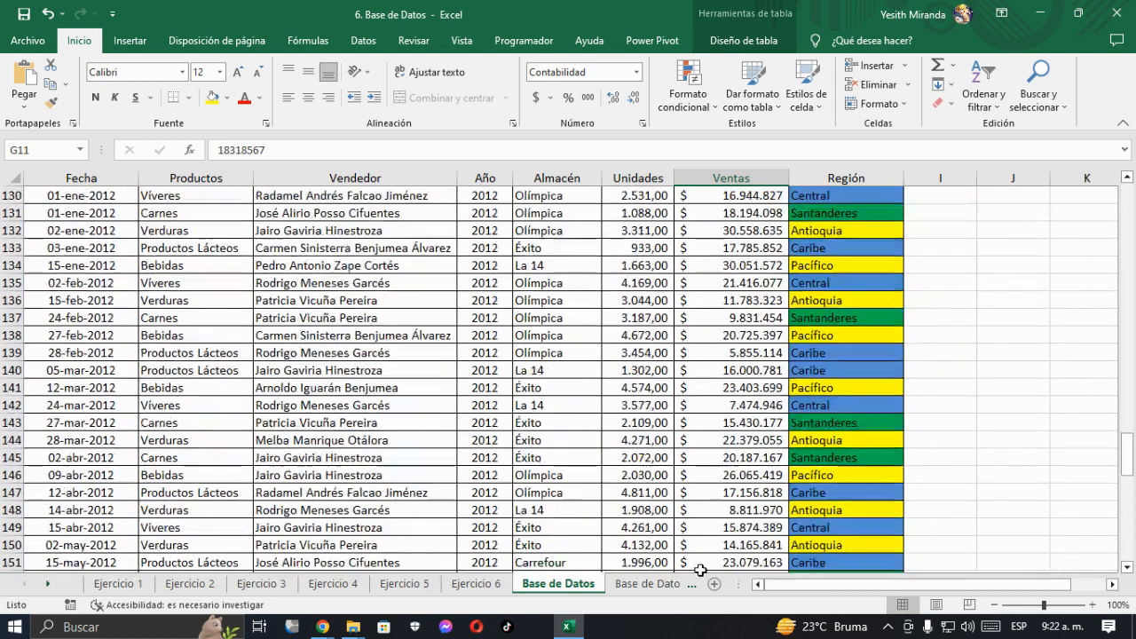
pyautogui.scroll(20, 701, 572)
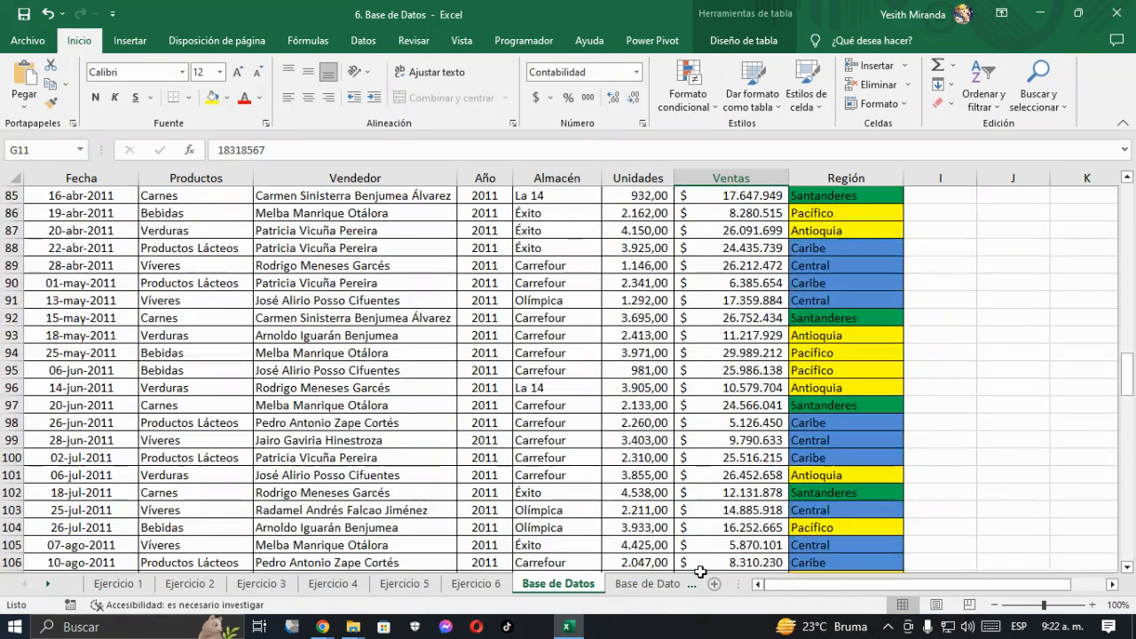
pyautogui.scroll(20, 700, 572)
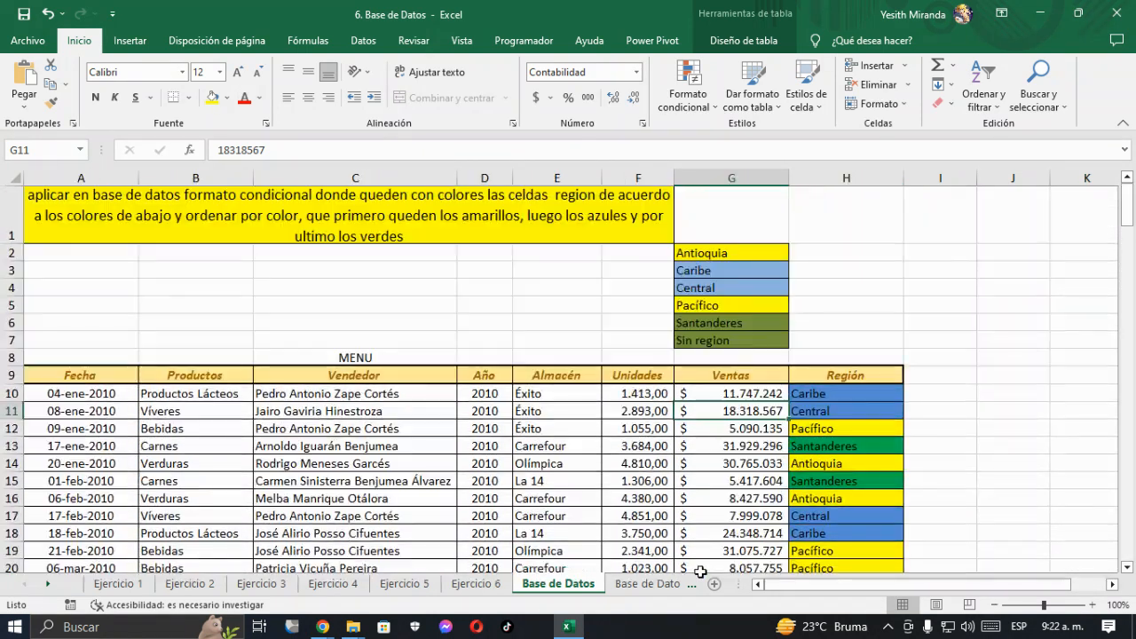
pyautogui.click(370, 238)
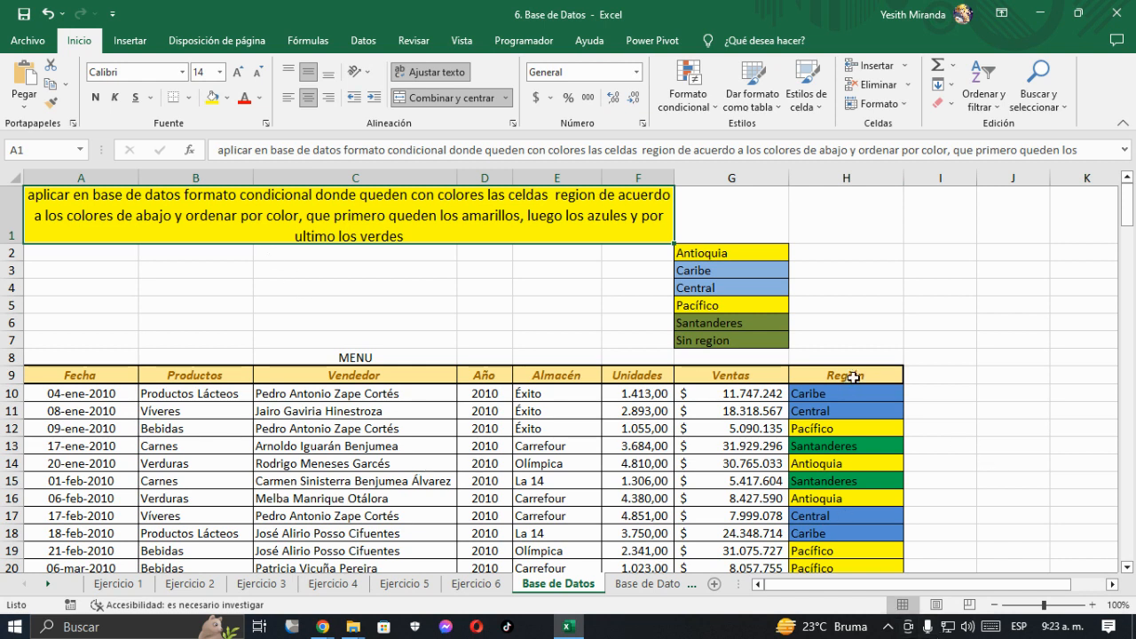
# Start a custom sort of the table with Región as first level, by cell color, yellow "En la parte superior"
pyautogui.click(349, 409)
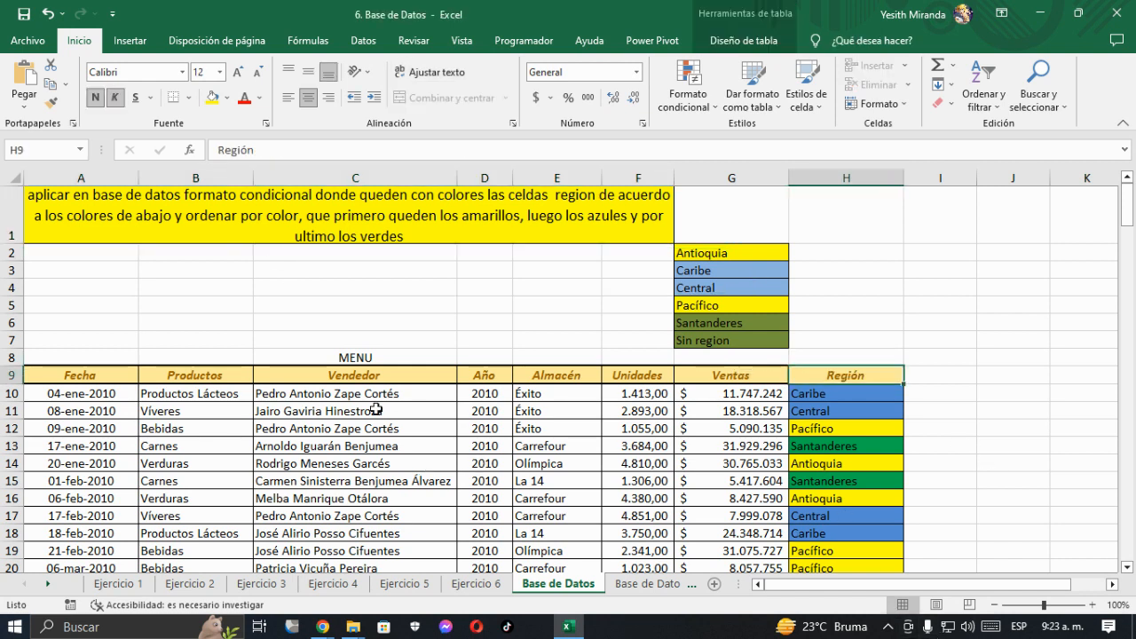
pyautogui.click(991, 110)
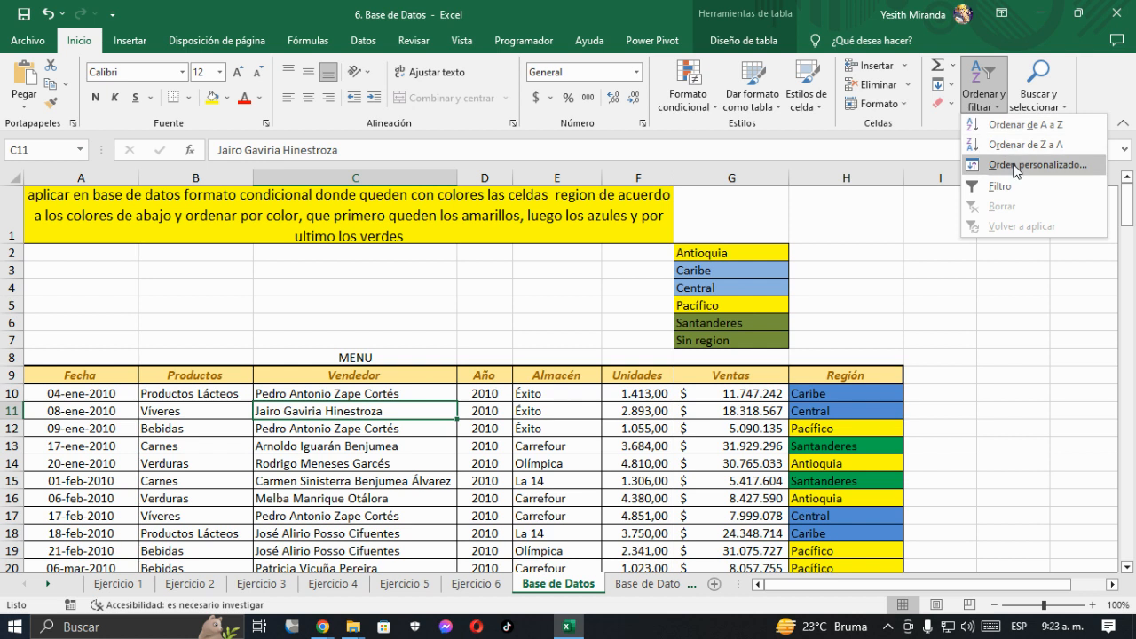
pyautogui.click(1016, 167)
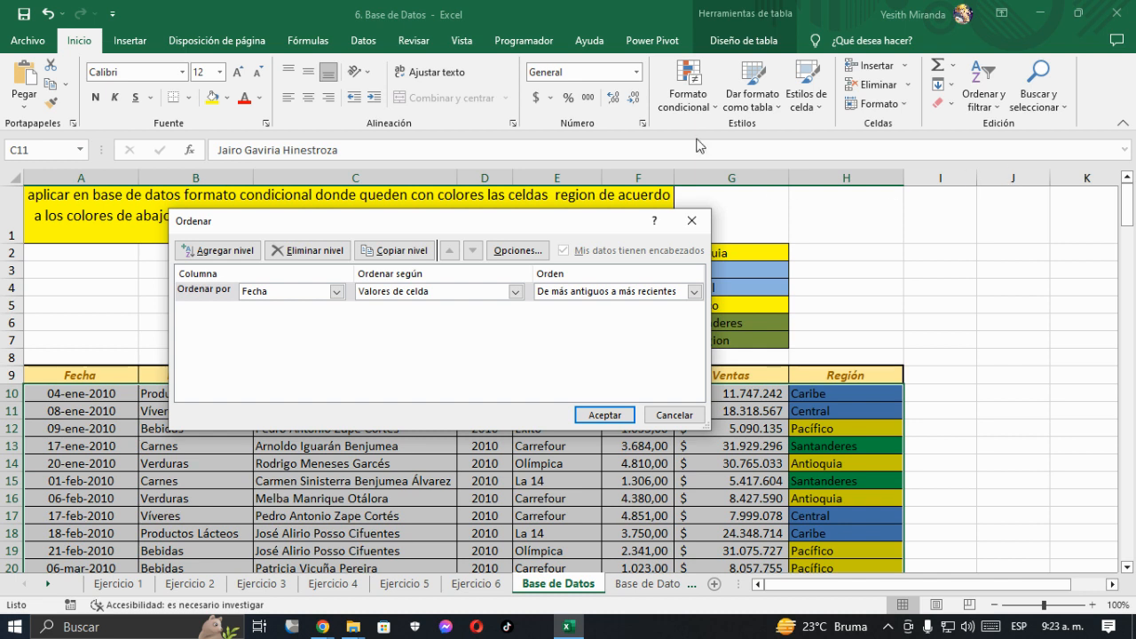
pyautogui.click(338, 292)
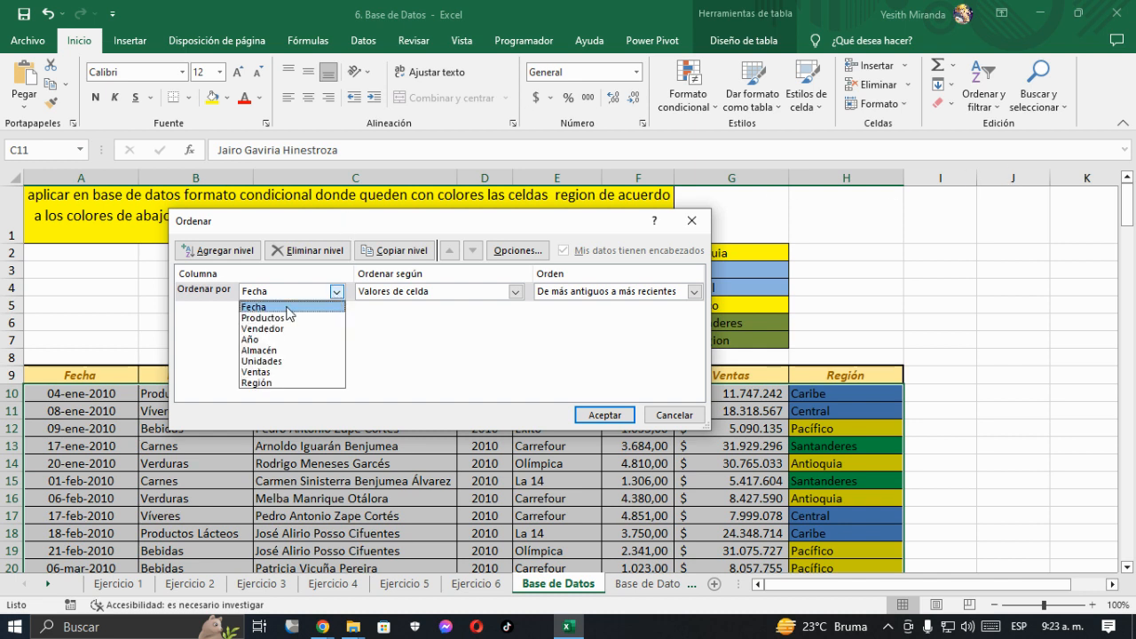
pyautogui.click(256, 382)
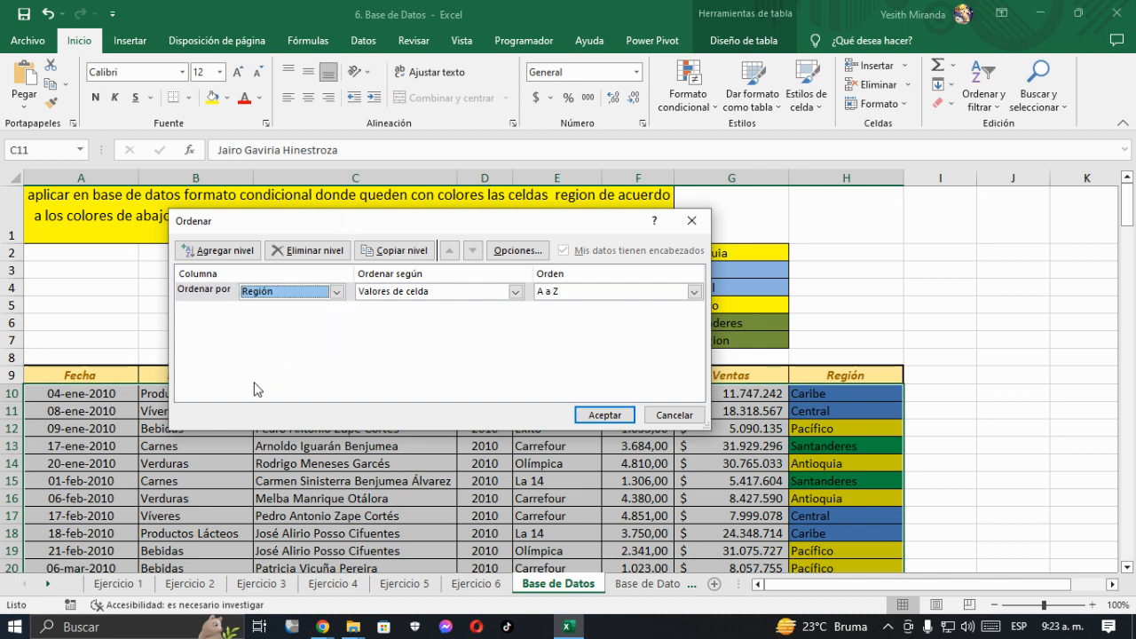
pyautogui.click(515, 292)
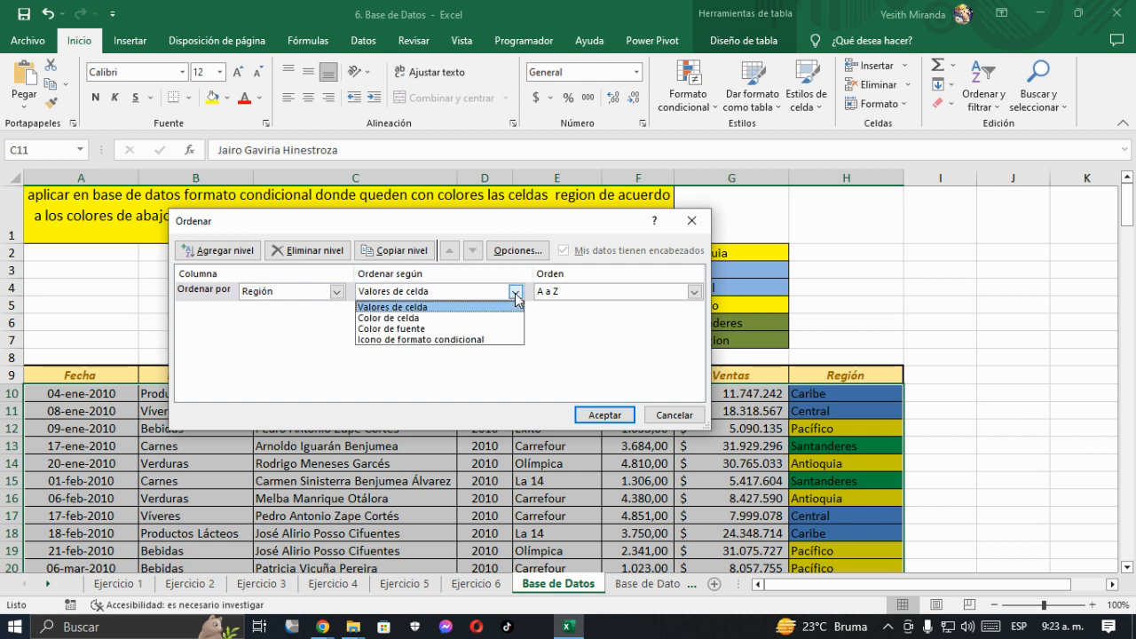
pyautogui.click(397, 319)
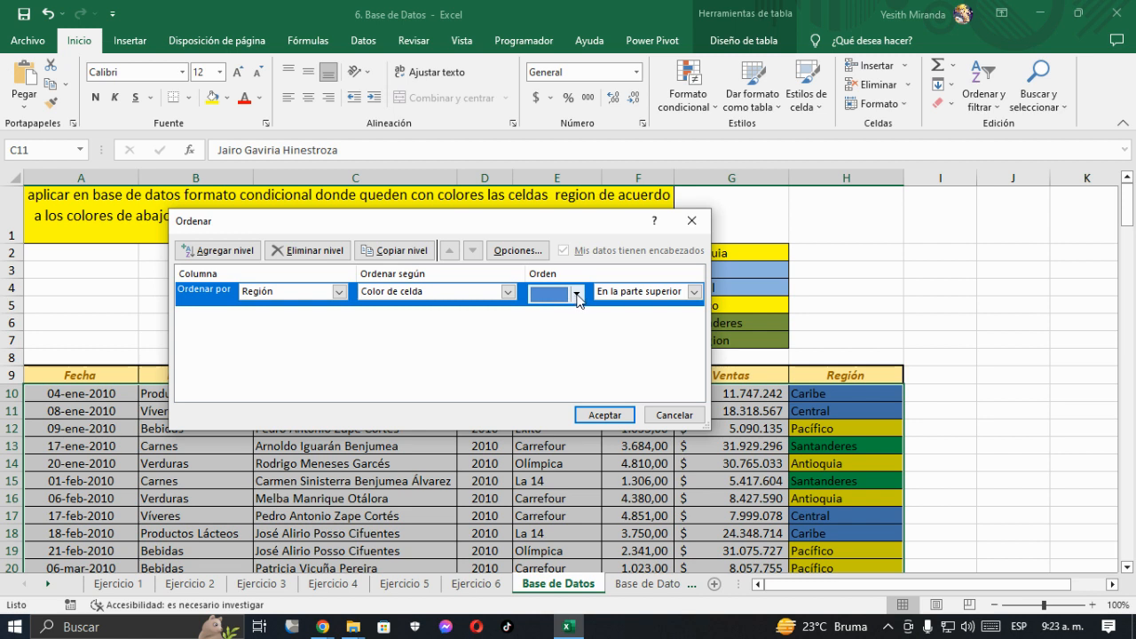
pyautogui.click(577, 295)
pyautogui.click(561, 321)
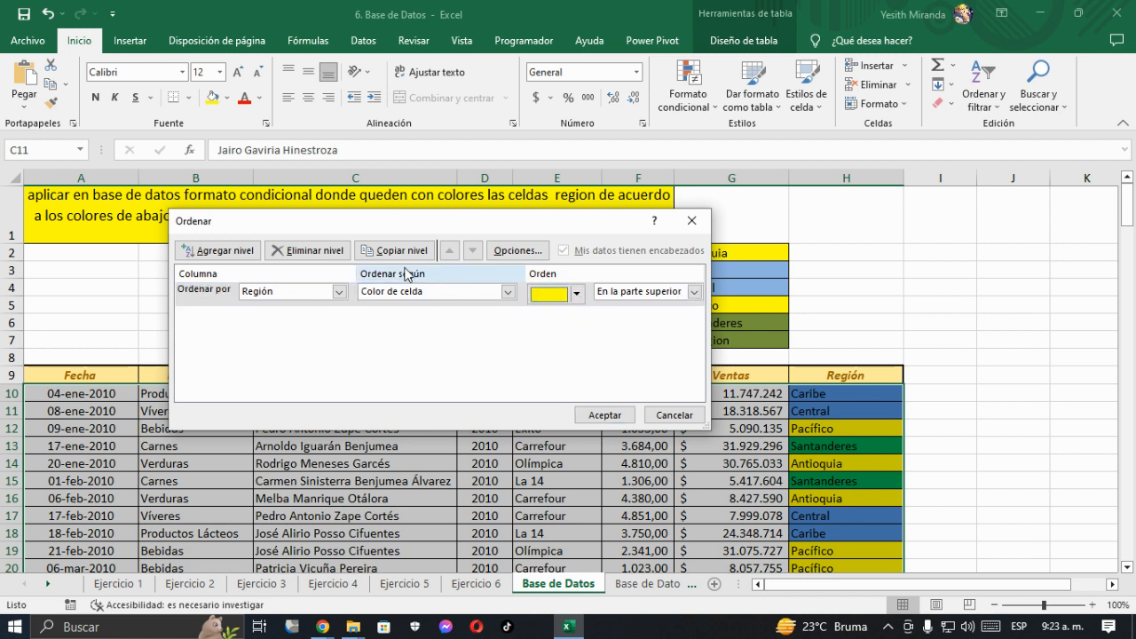
# Add a second sort level for Región by cell color, with blue "En la parte superior"
pyautogui.click(218, 250)
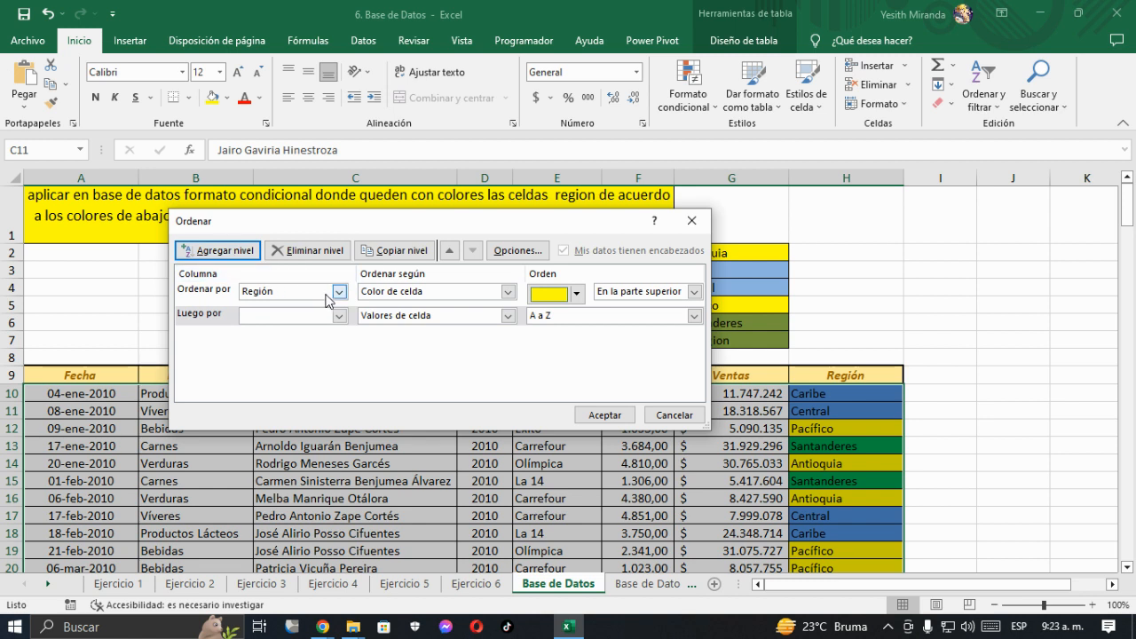
pyautogui.click(338, 315)
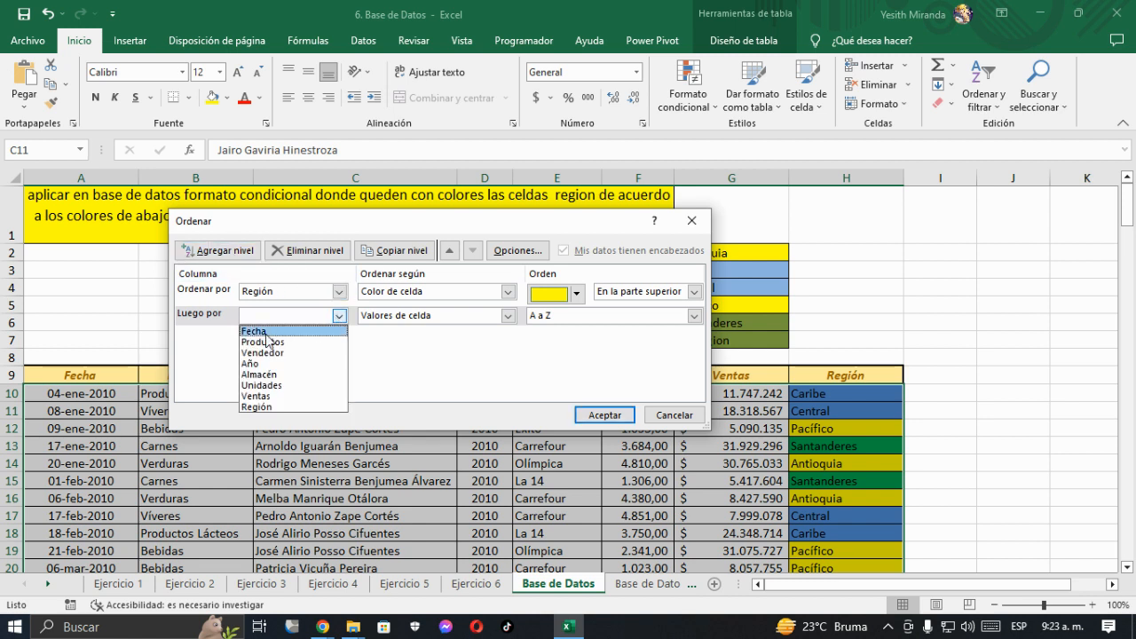
pyautogui.click(255, 407)
pyautogui.click(509, 316)
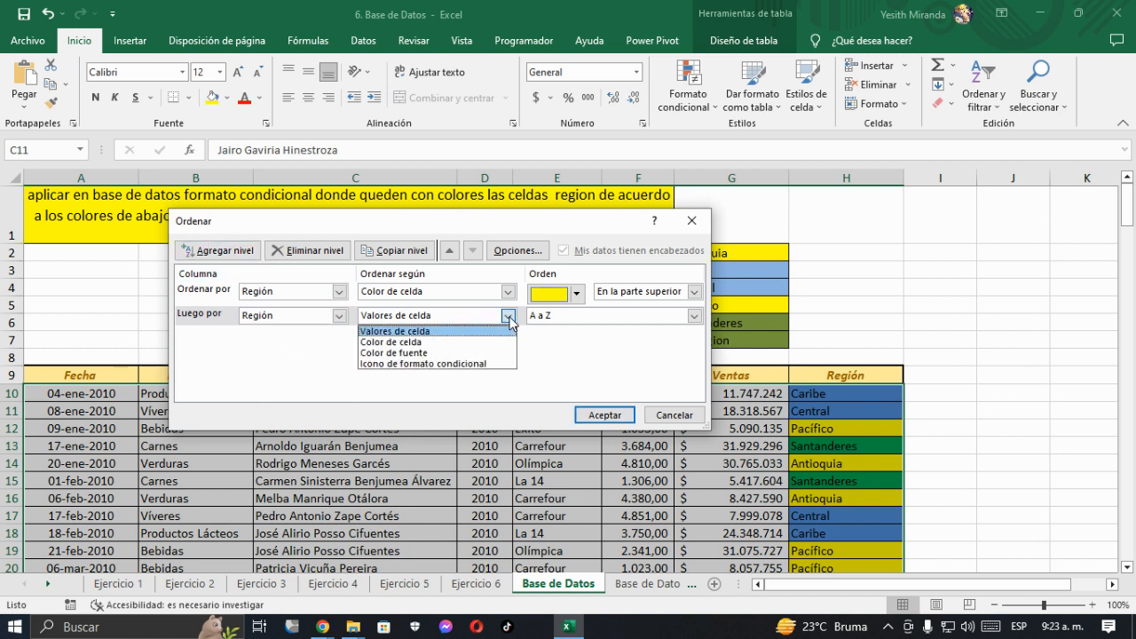
pyautogui.click(417, 343)
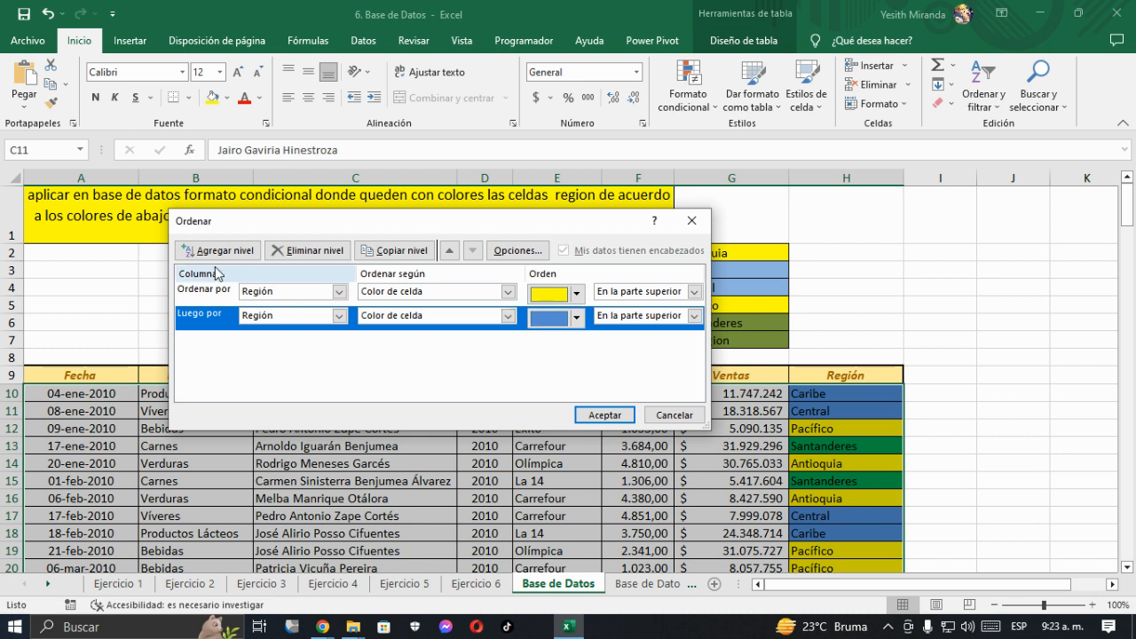
# Add a third sort level for Región by cell color, with green set to "En la parte inferior"
pyautogui.click(244, 254)
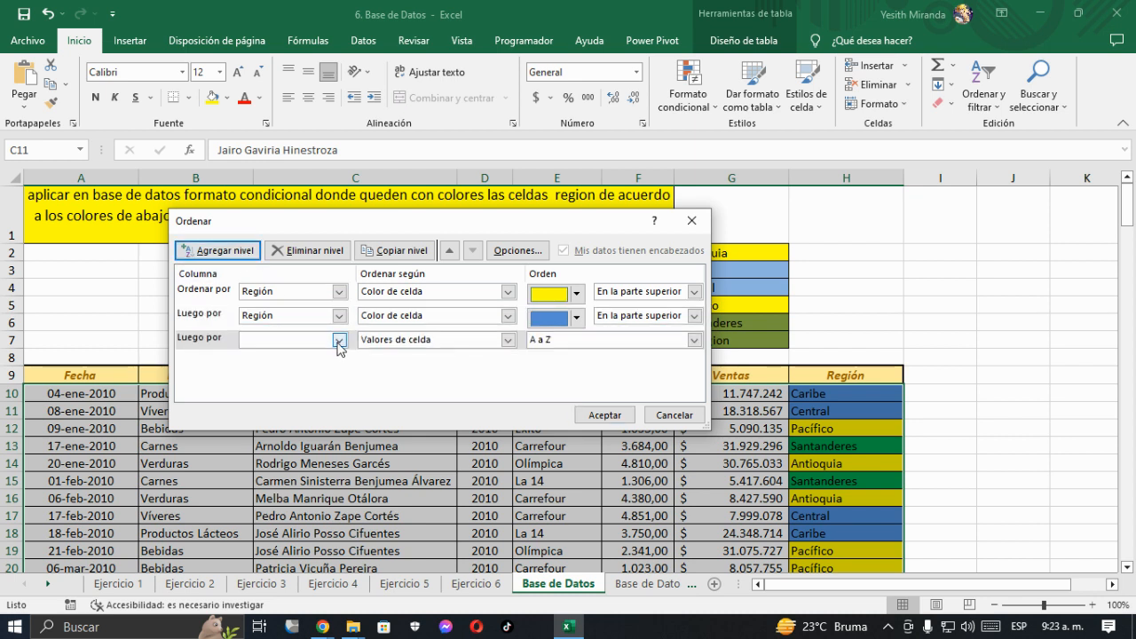
pyautogui.click(339, 341)
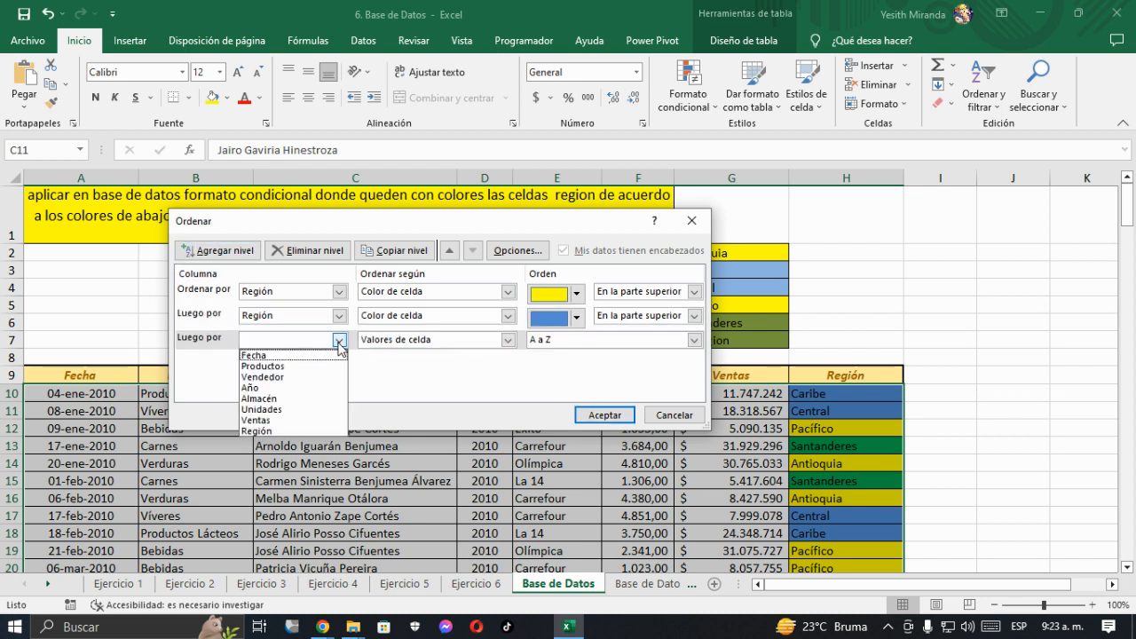
pyautogui.click(266, 431)
pyautogui.click(508, 340)
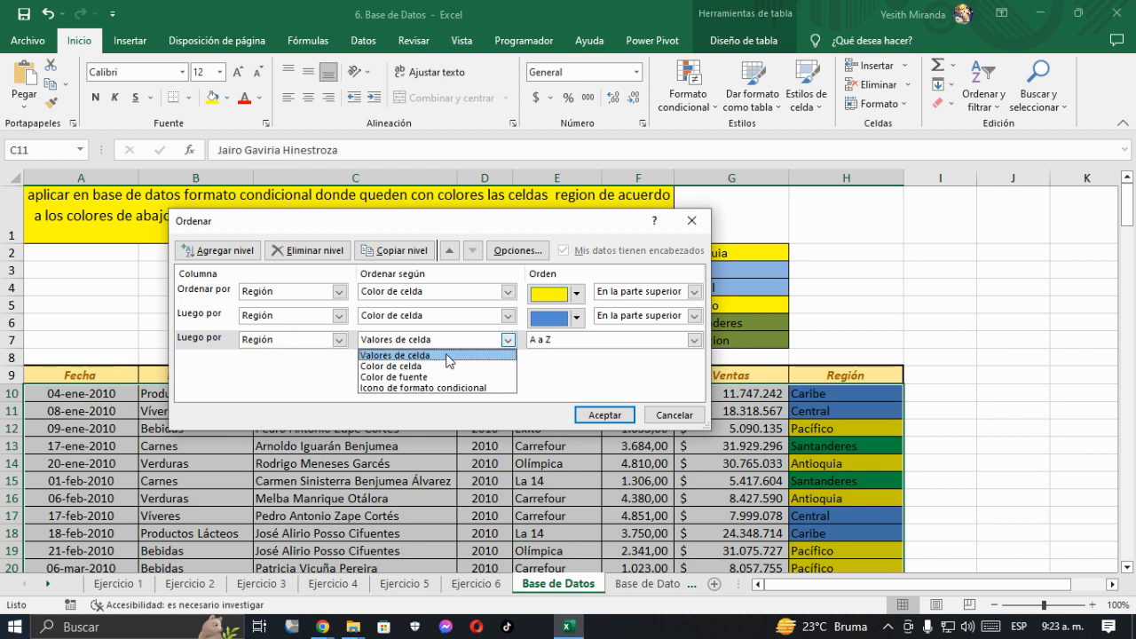
pyautogui.click(404, 366)
pyautogui.click(576, 342)
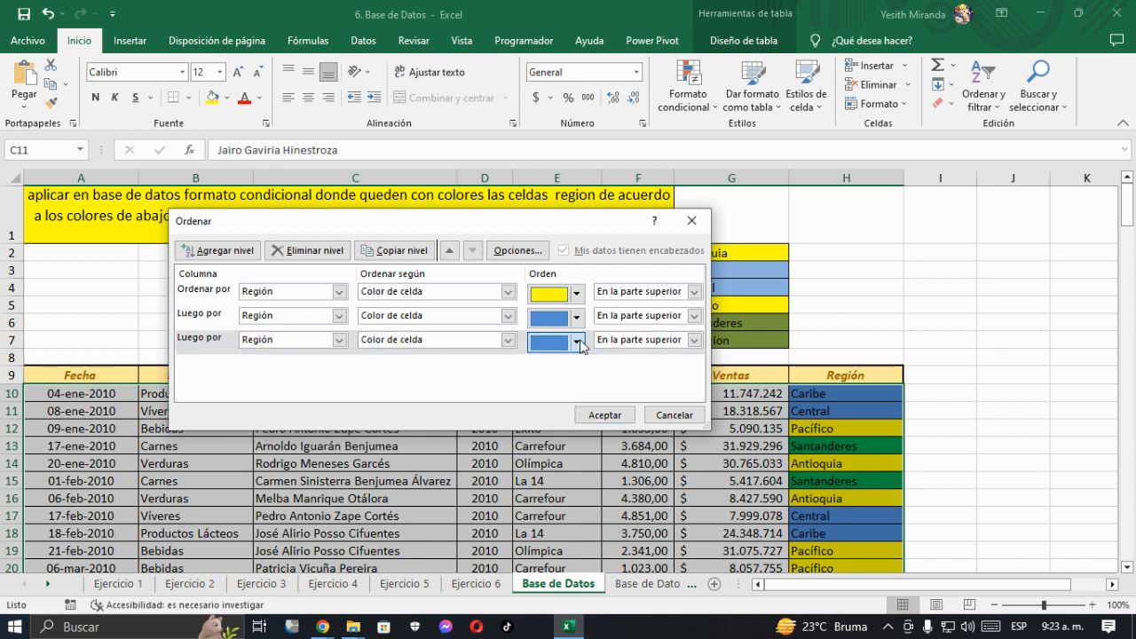
pyautogui.click(583, 364)
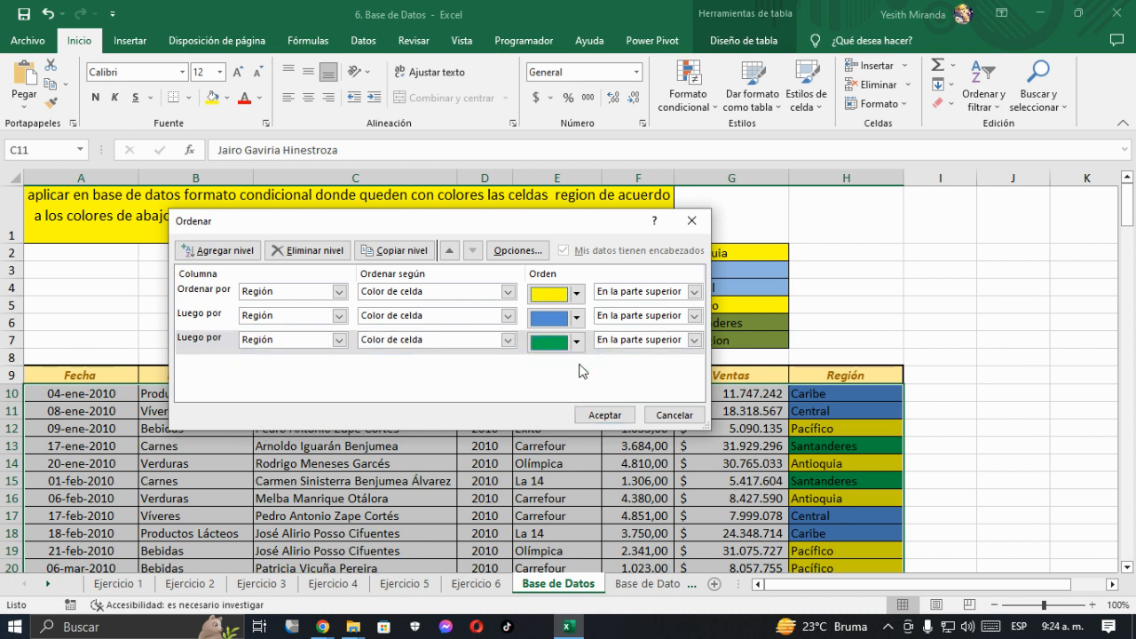
pyautogui.click(695, 340)
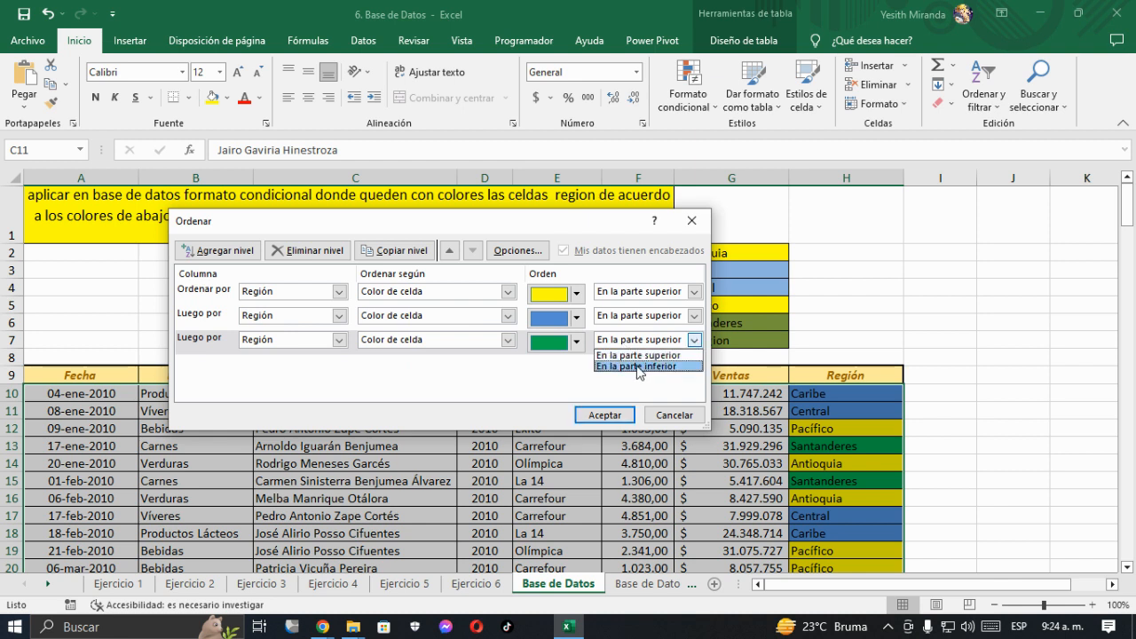
pyautogui.click(637, 366)
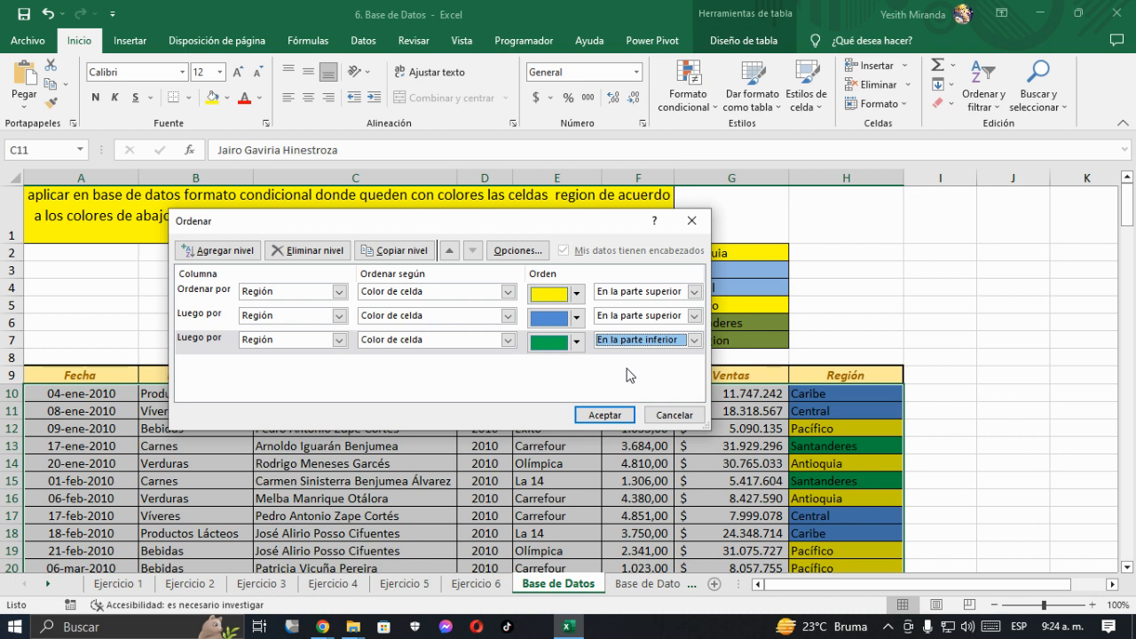
# Apply the three-level cell color sort to the table and check the color order down the Región column
pyautogui.click(604, 415)
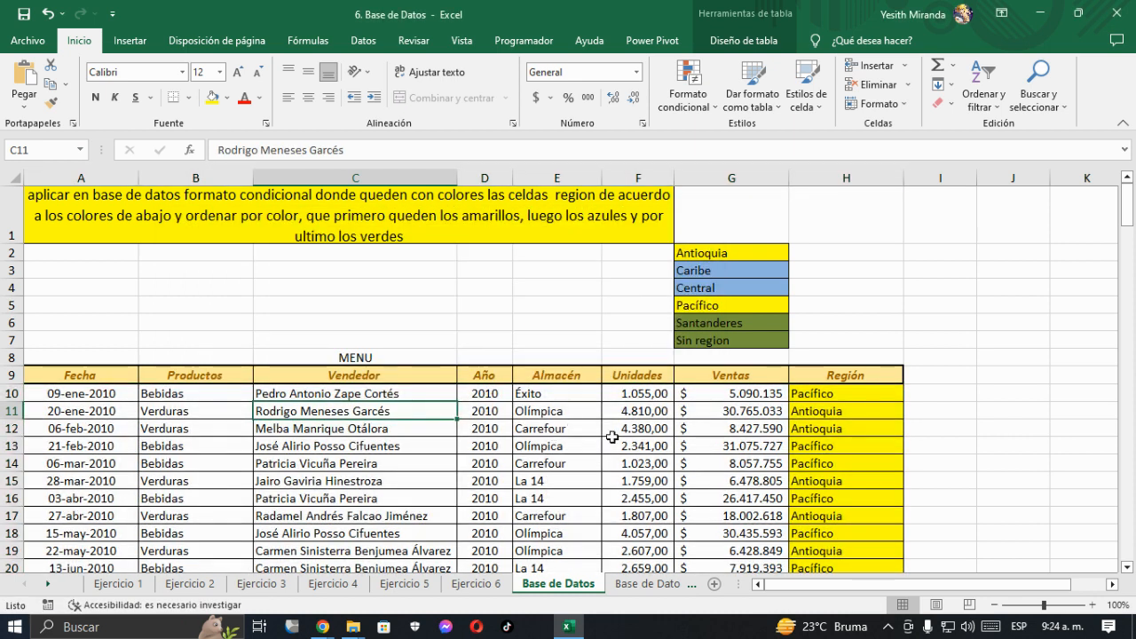
pyautogui.scroll(-12, 692, 454)
pyautogui.scroll(-14, 740, 519)
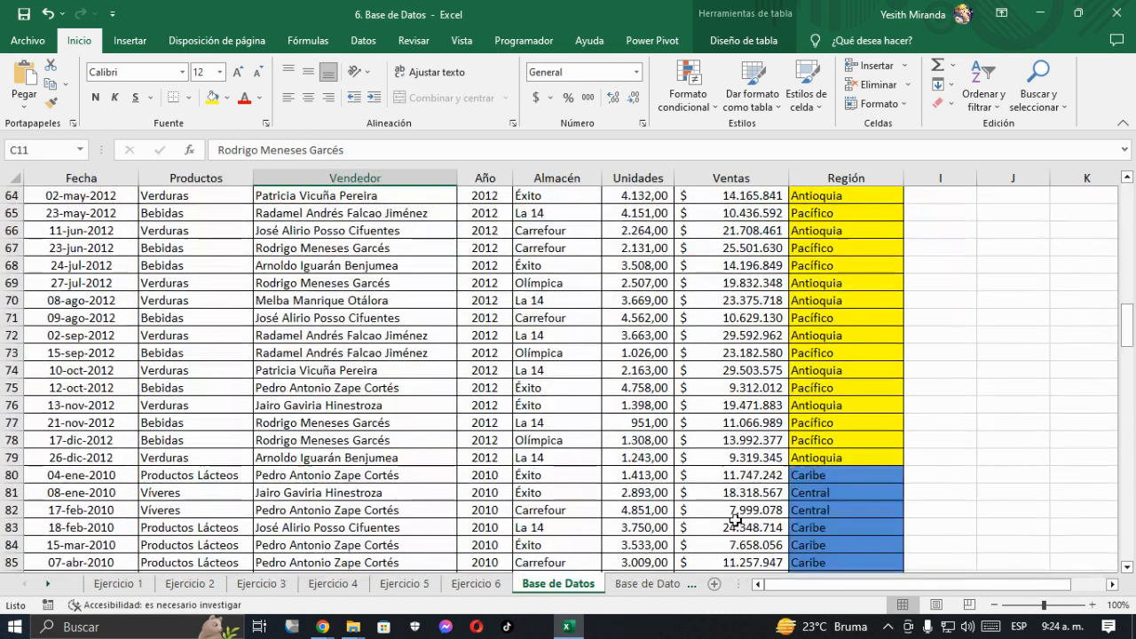
pyautogui.scroll(4, 723, 521)
pyautogui.scroll(20, 723, 521)
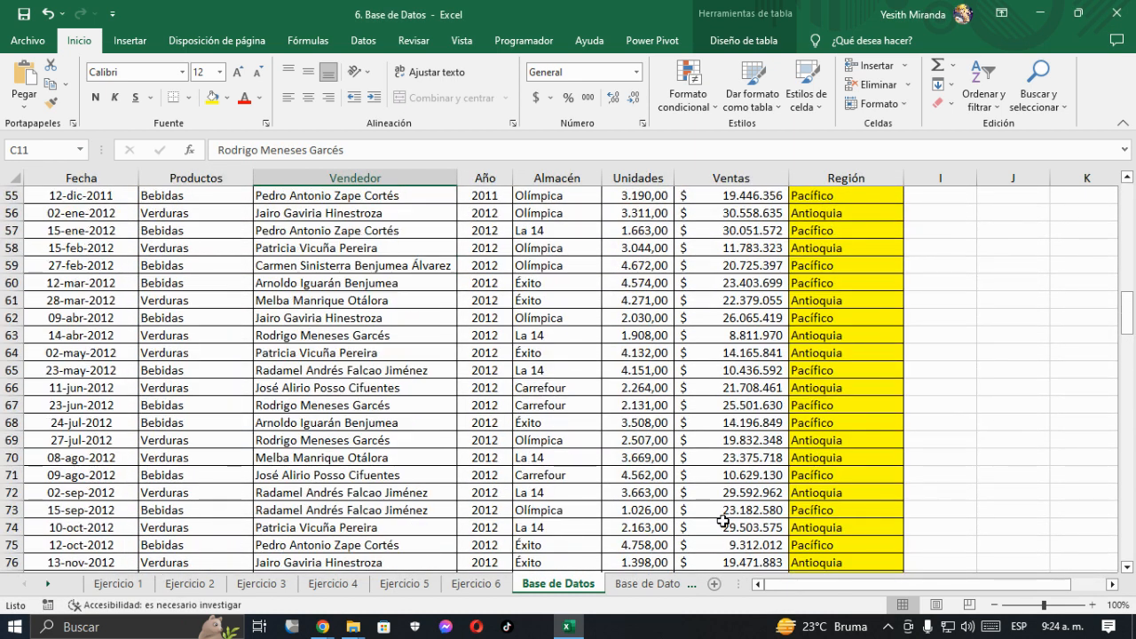
pyautogui.scroll(1, 723, 521)
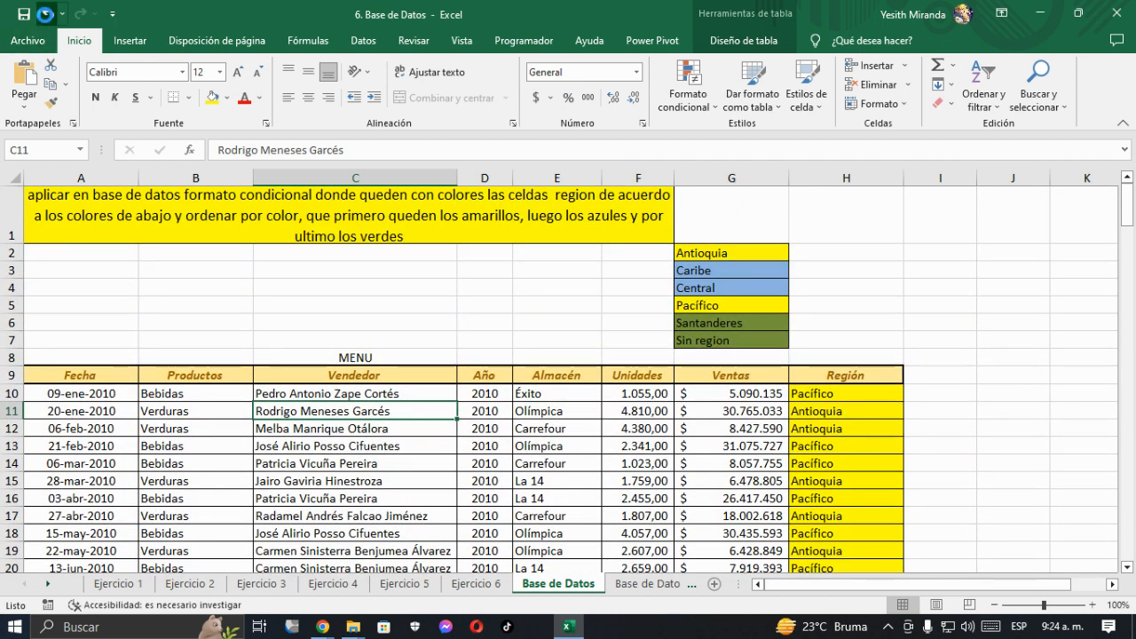
# Undo the three-level color sort and select cell C10 in the Vendedor column
pyautogui.click(49, 14)
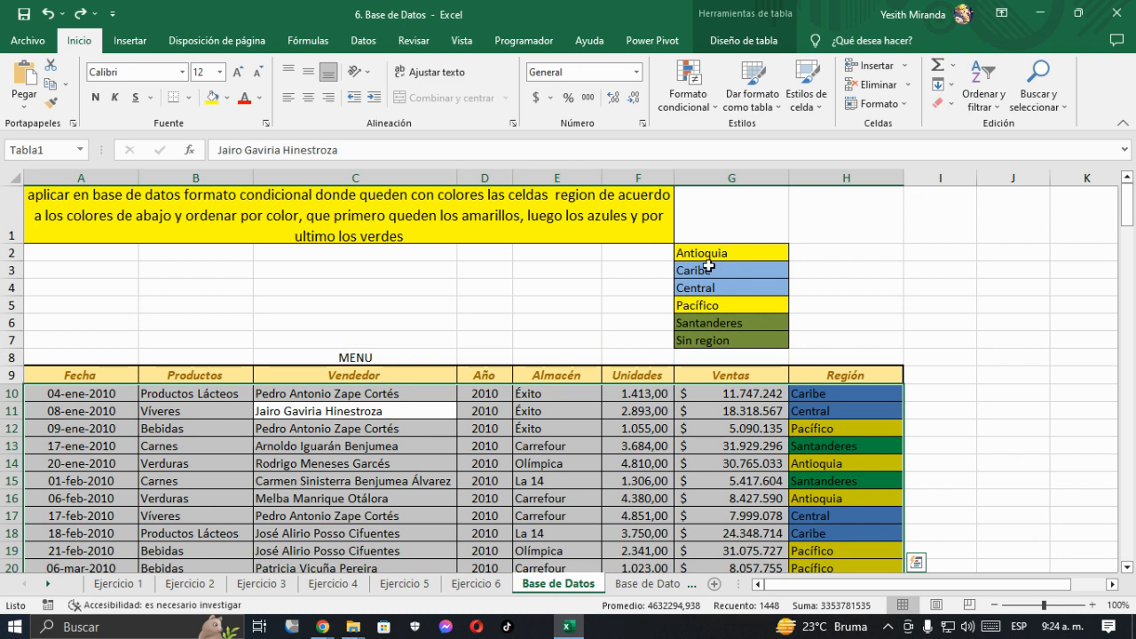
pyautogui.click(411, 392)
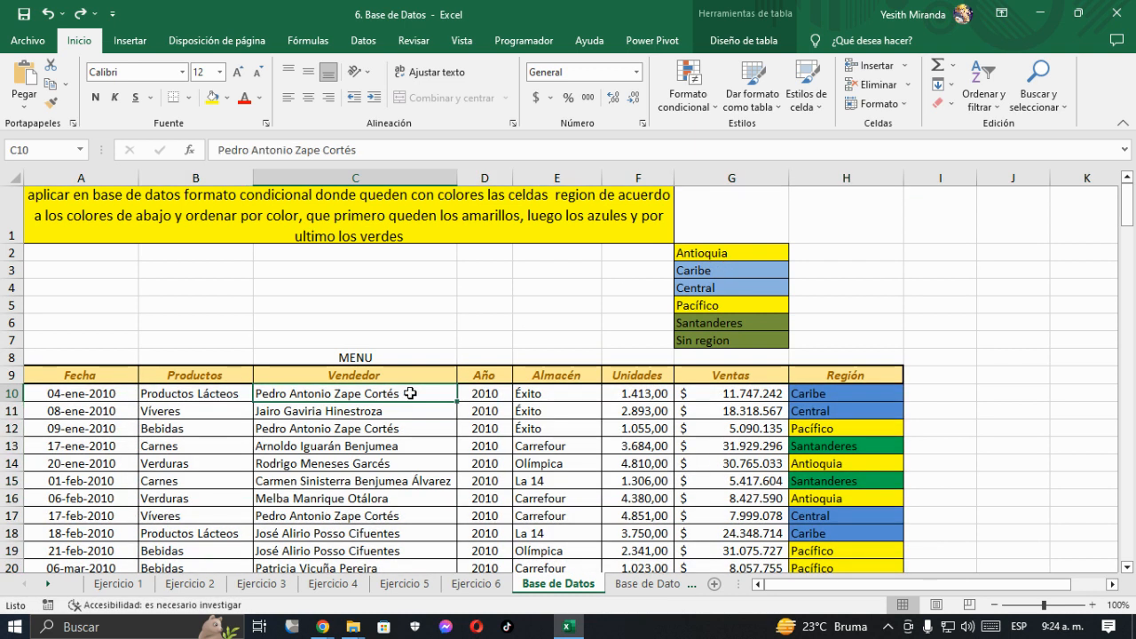
pyautogui.click(692, 102)
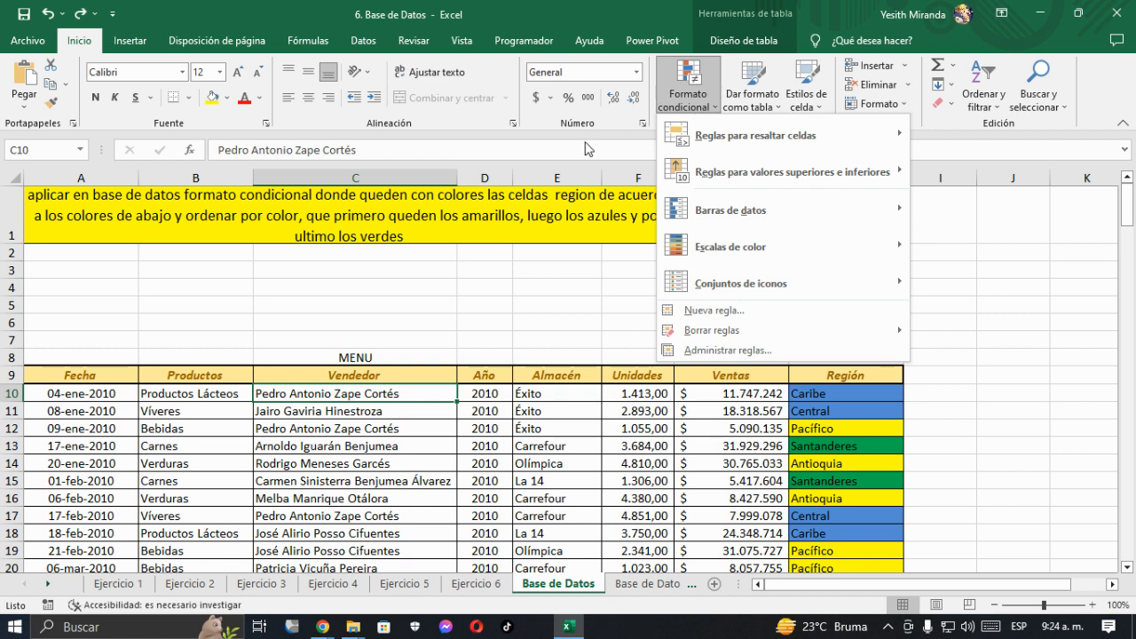
pyautogui.click(426, 418)
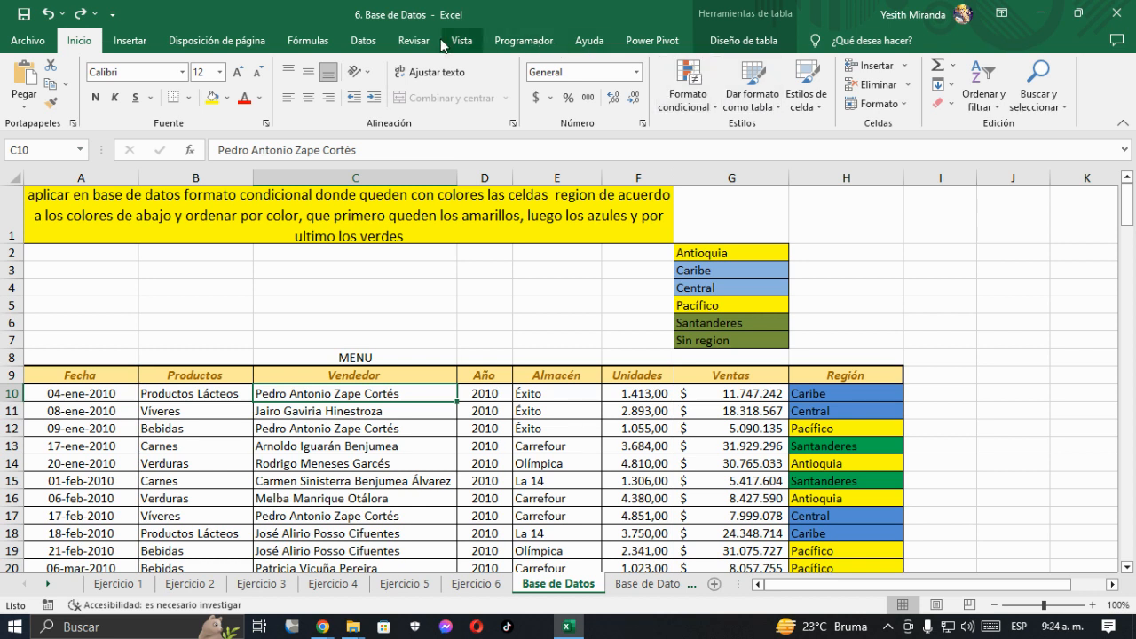
# Start a new custom sort with Región as first level, by cell color, yellow "En la parte superior"
pyautogui.click(988, 108)
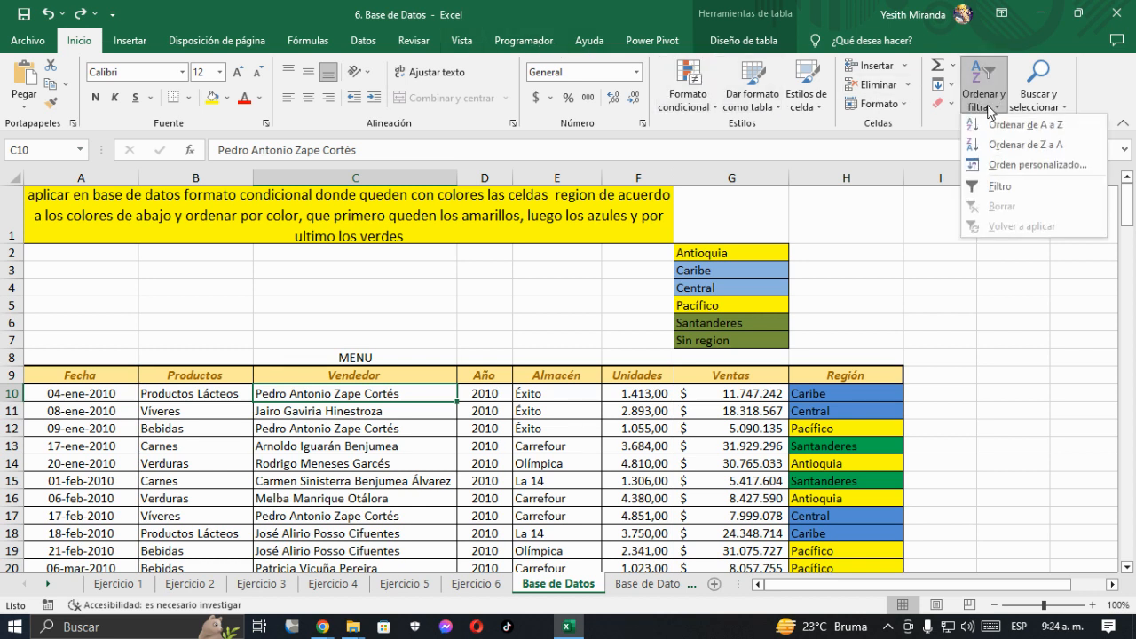
pyautogui.click(1028, 164)
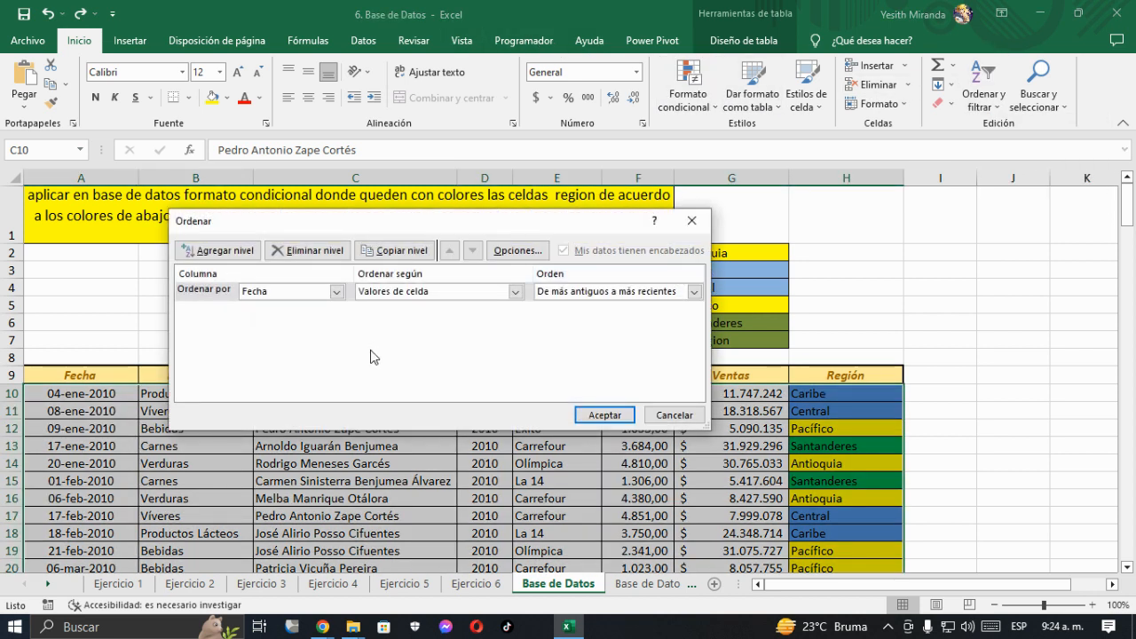
pyautogui.click(337, 293)
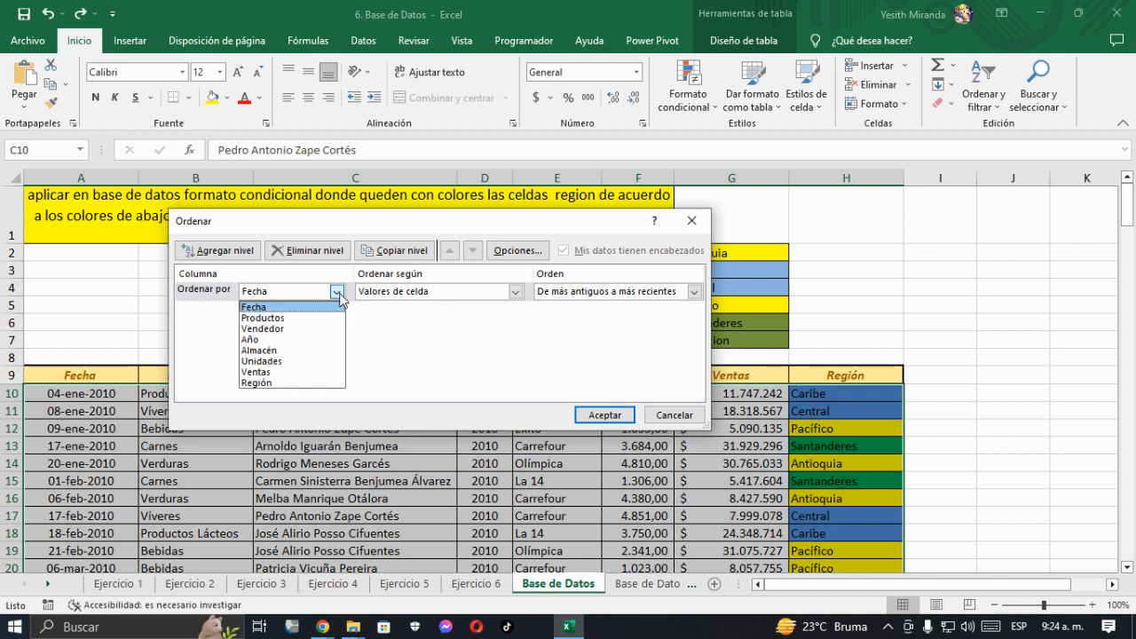
pyautogui.click(266, 382)
pyautogui.click(514, 292)
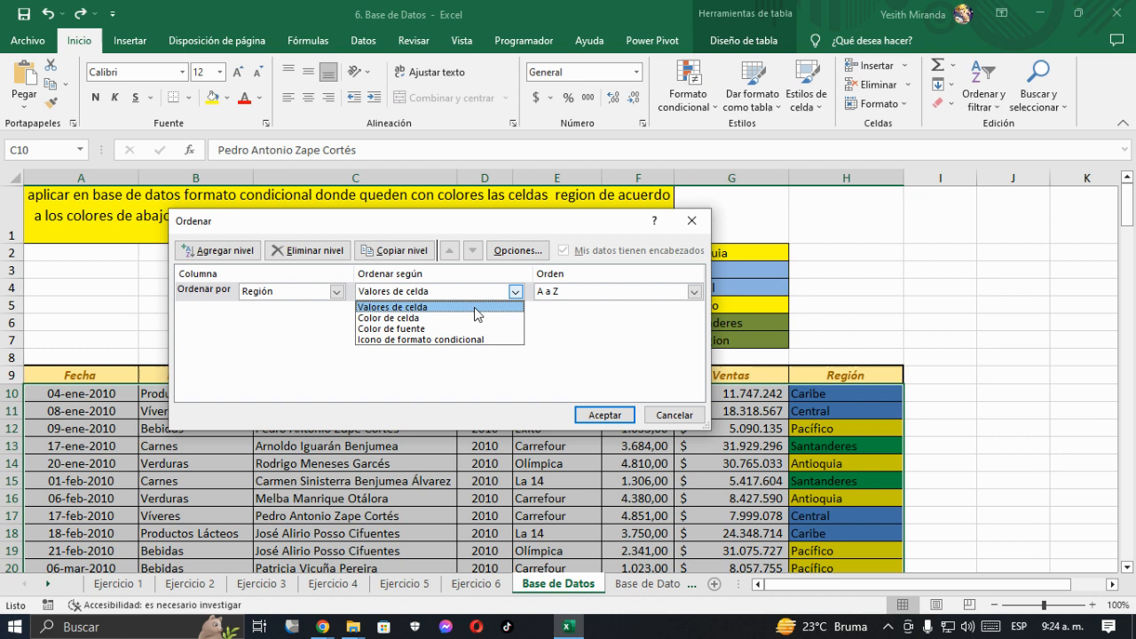
pyautogui.click(415, 318)
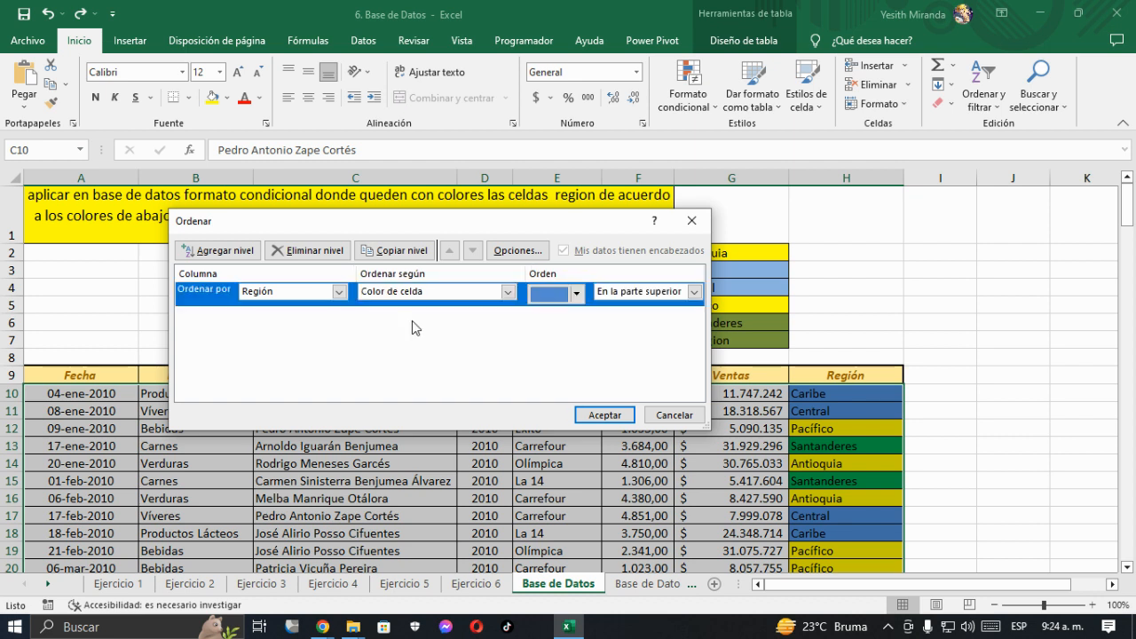
pyautogui.click(578, 300)
pyautogui.click(550, 319)
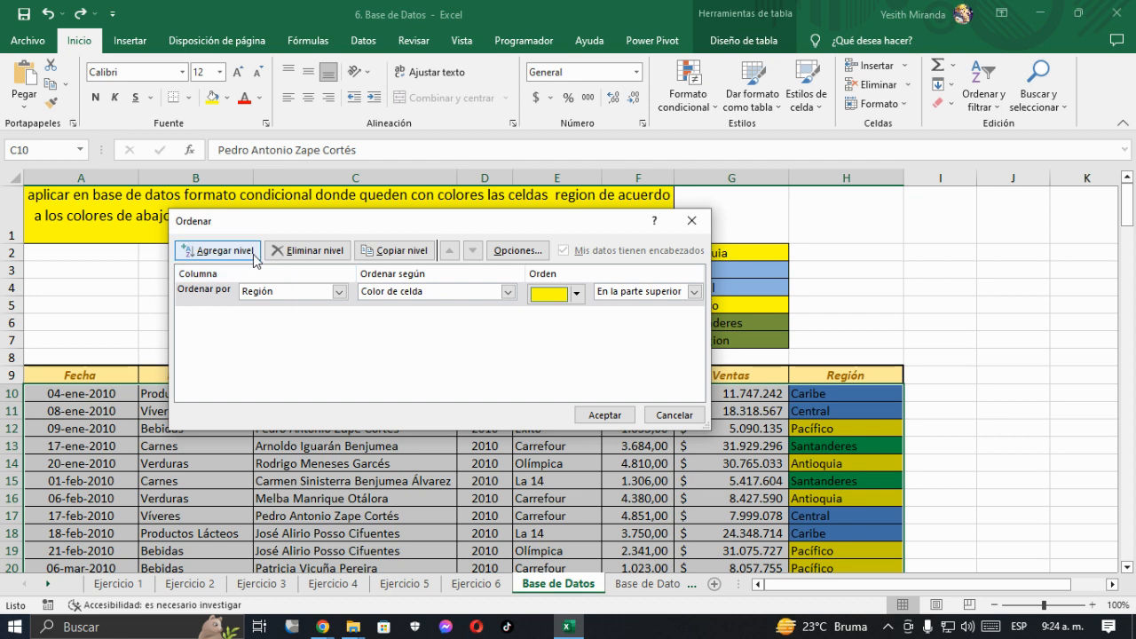
# Add a second Región level by cell color, green "En la parte inferior", and apply the two-level sort
pyautogui.click(222, 251)
pyautogui.click(340, 316)
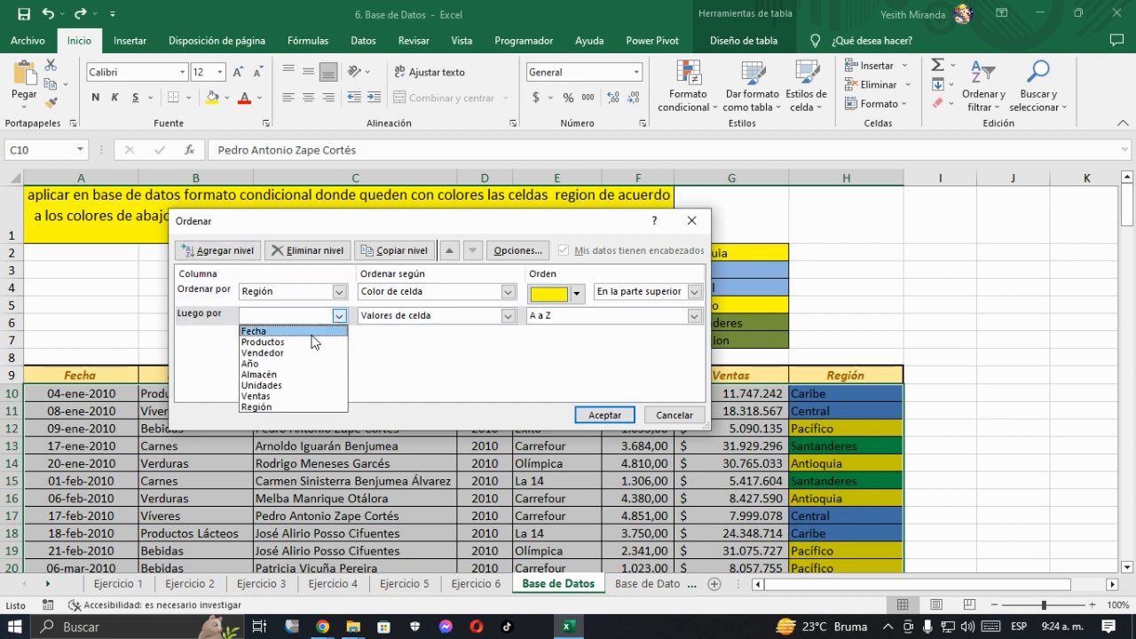
pyautogui.click(251, 408)
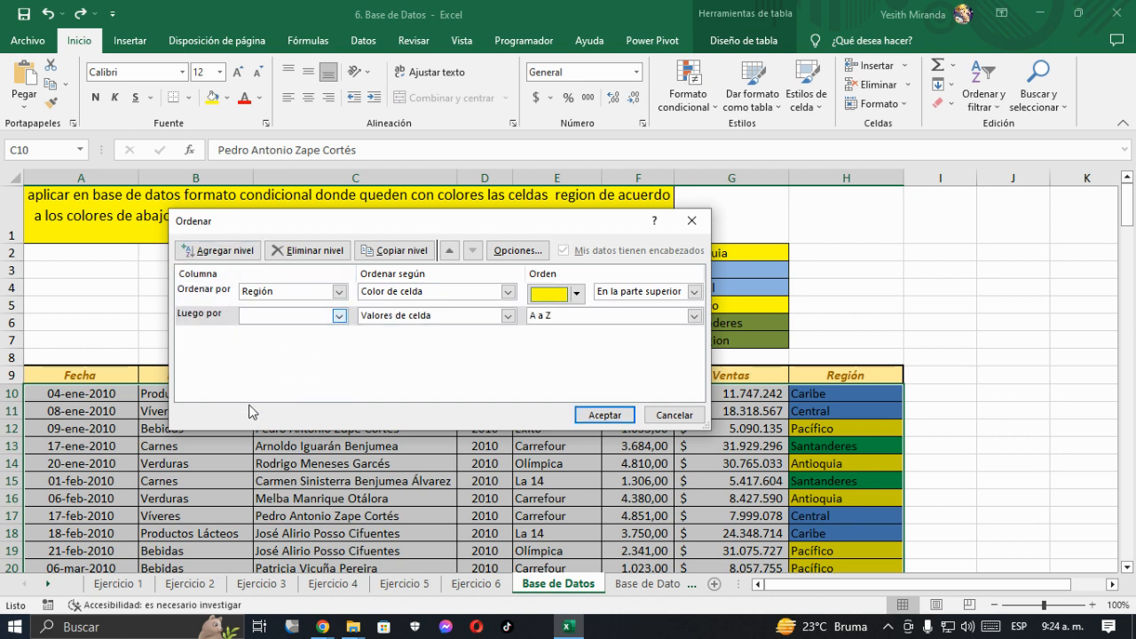
pyautogui.click(508, 317)
pyautogui.click(439, 342)
pyautogui.click(576, 318)
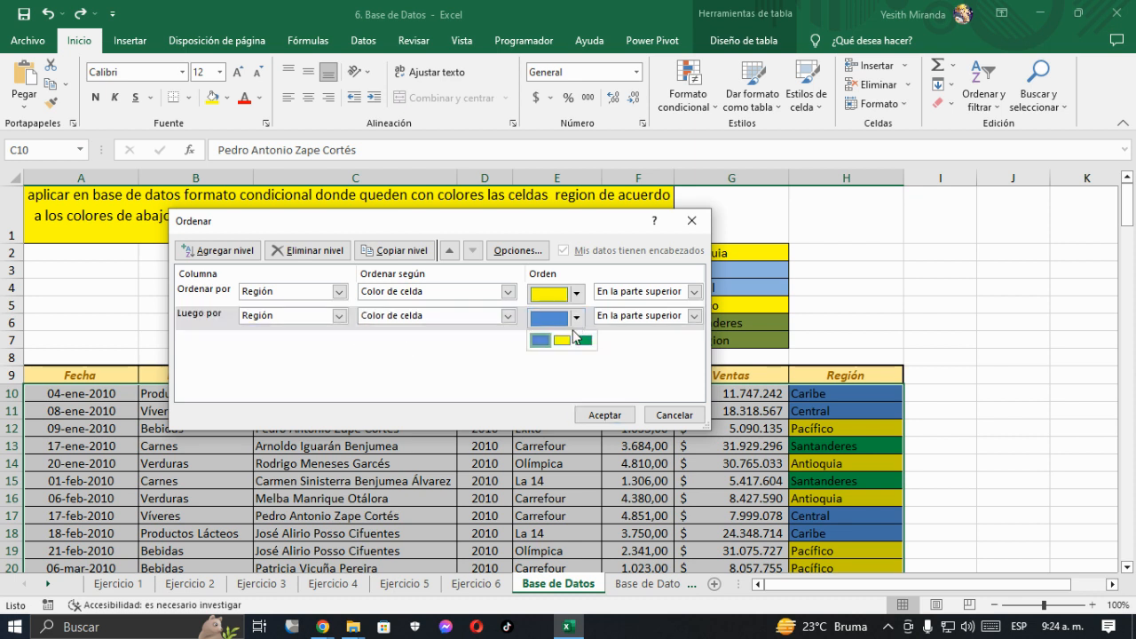
pyautogui.click(583, 341)
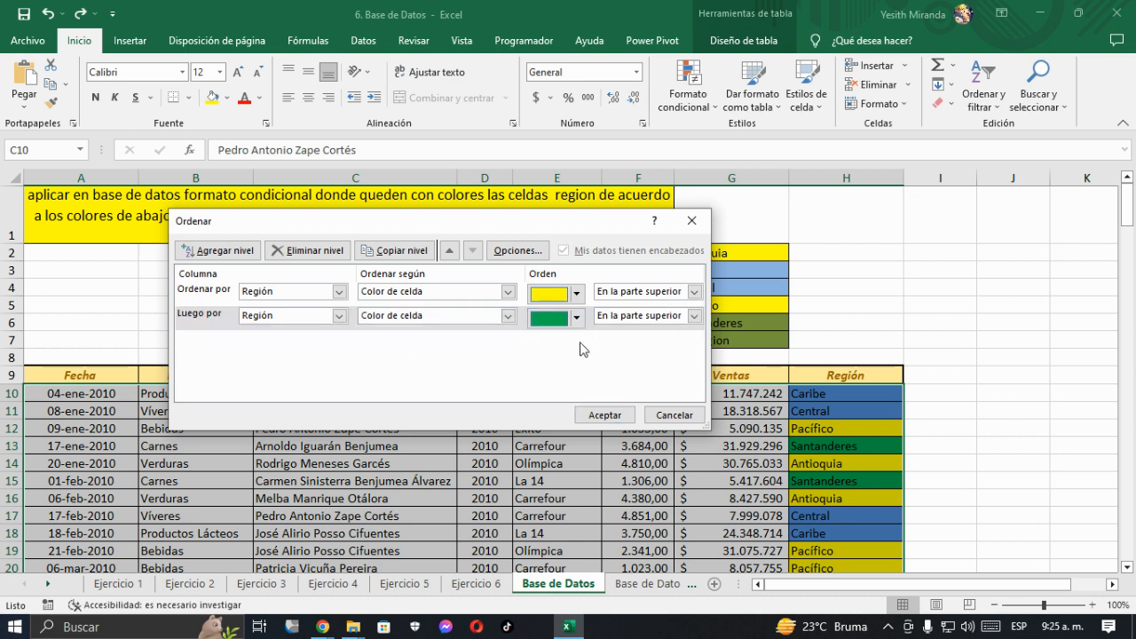
pyautogui.click(695, 316)
pyautogui.click(662, 343)
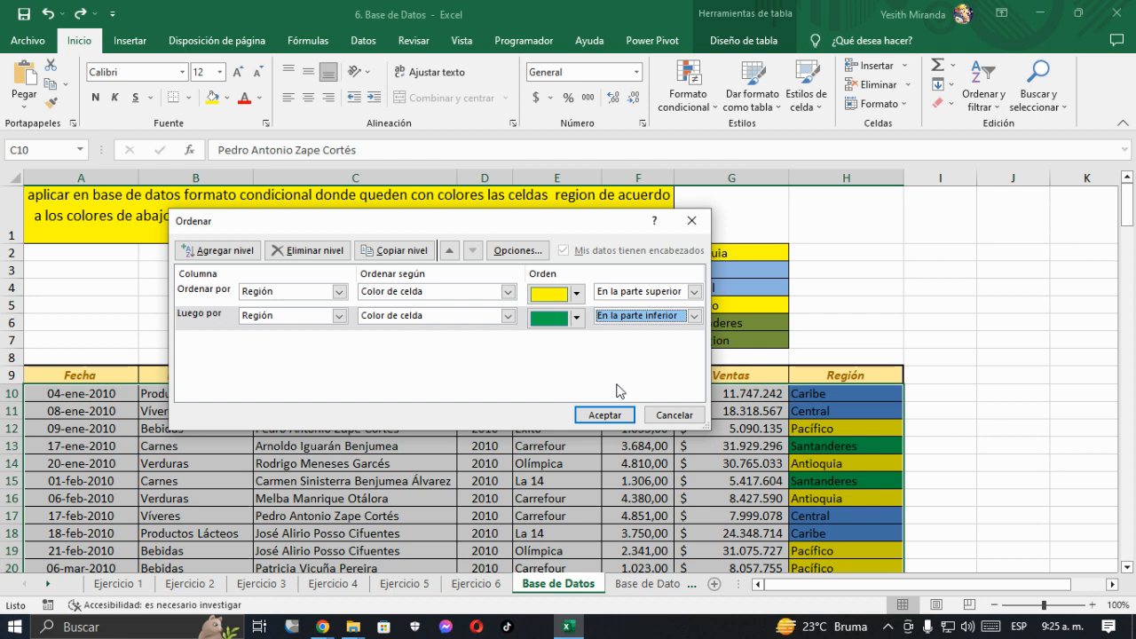
pyautogui.click(604, 415)
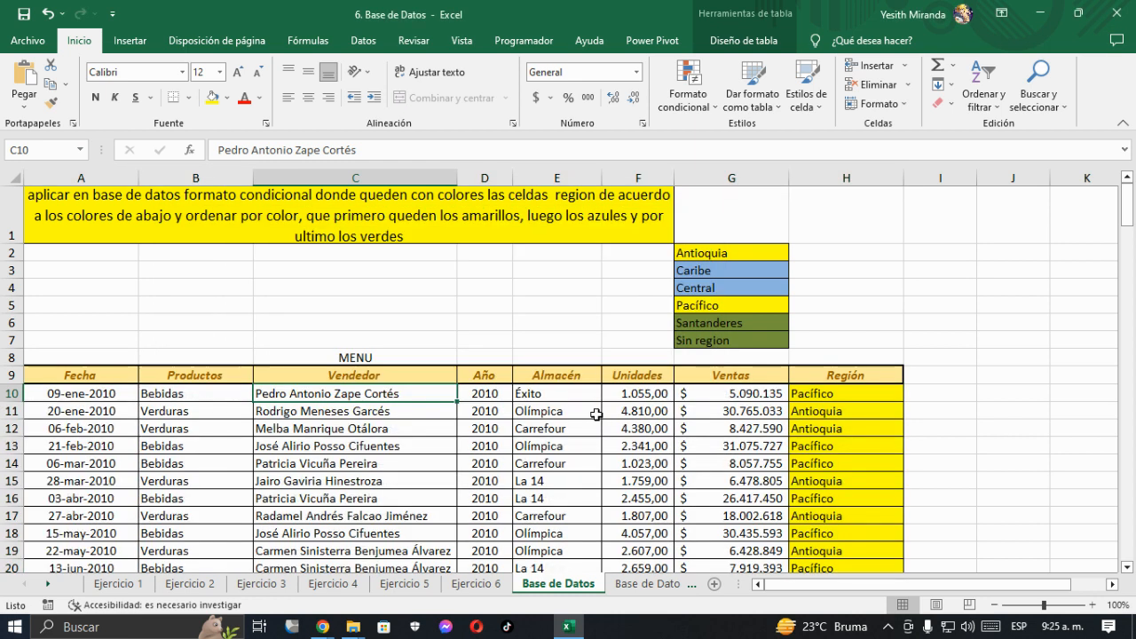
# Check the order of the yellow, blue and green cells down the whole Región column
pyautogui.scroll(-5, 788, 459)
pyautogui.scroll(-20, 788, 459)
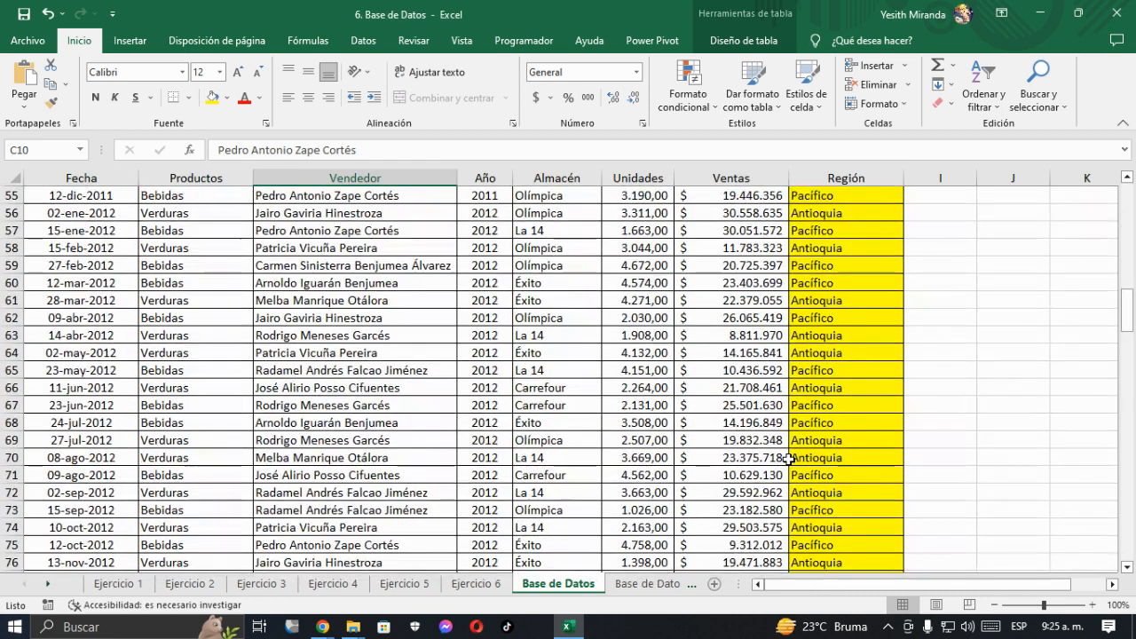
pyautogui.scroll(-9, 788, 459)
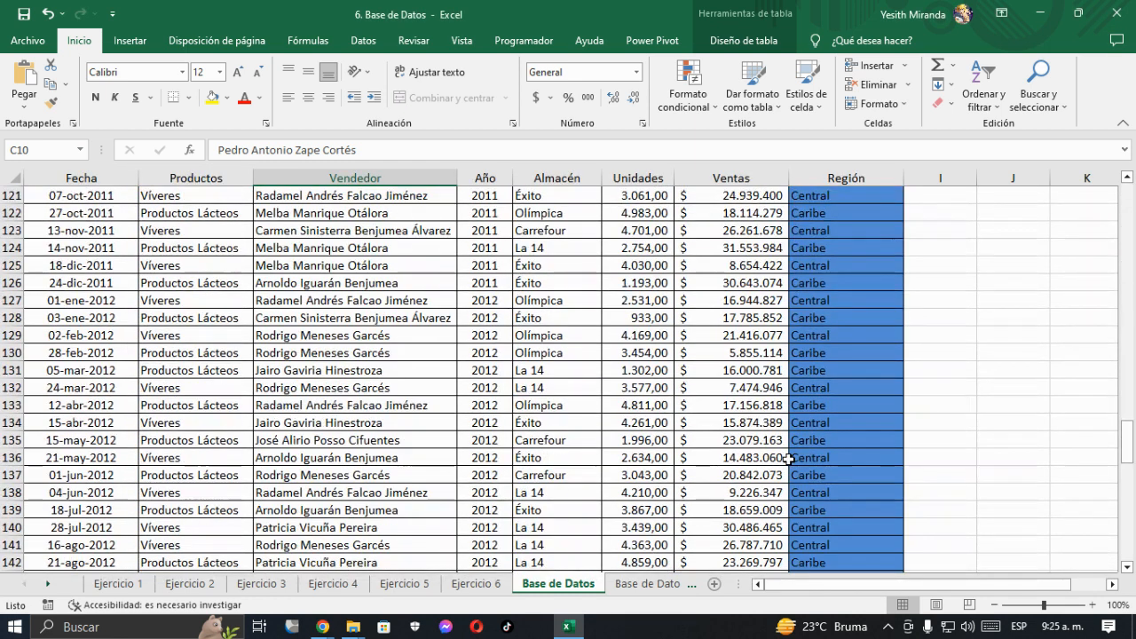
pyautogui.scroll(-12, 788, 459)
pyautogui.scroll(-6, 788, 459)
pyautogui.scroll(20, 788, 458)
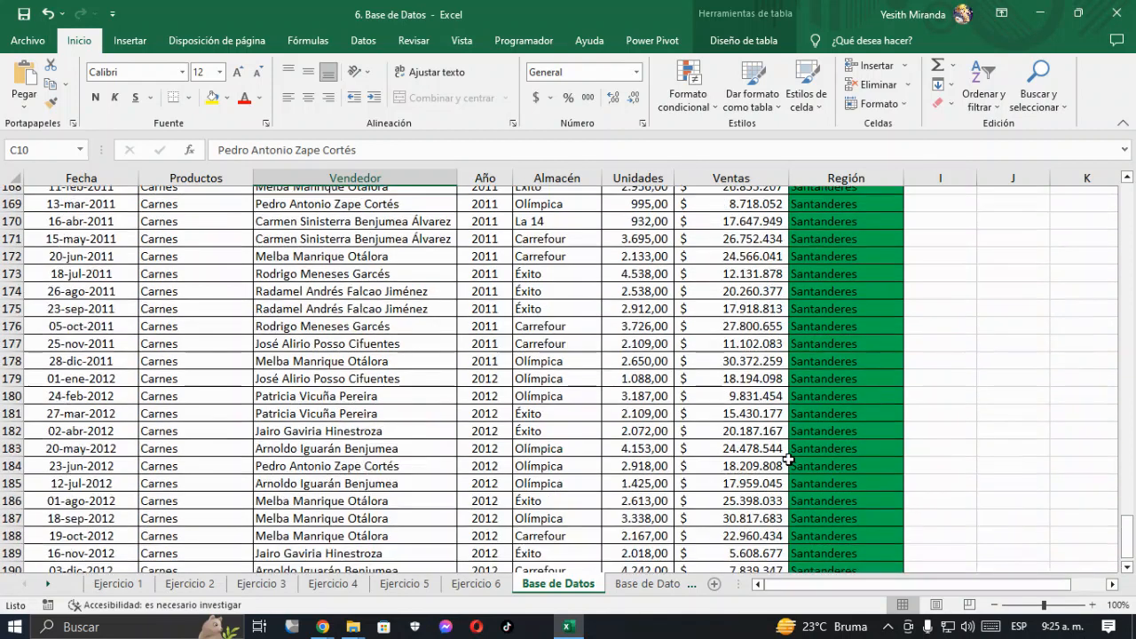
pyautogui.scroll(20, 788, 458)
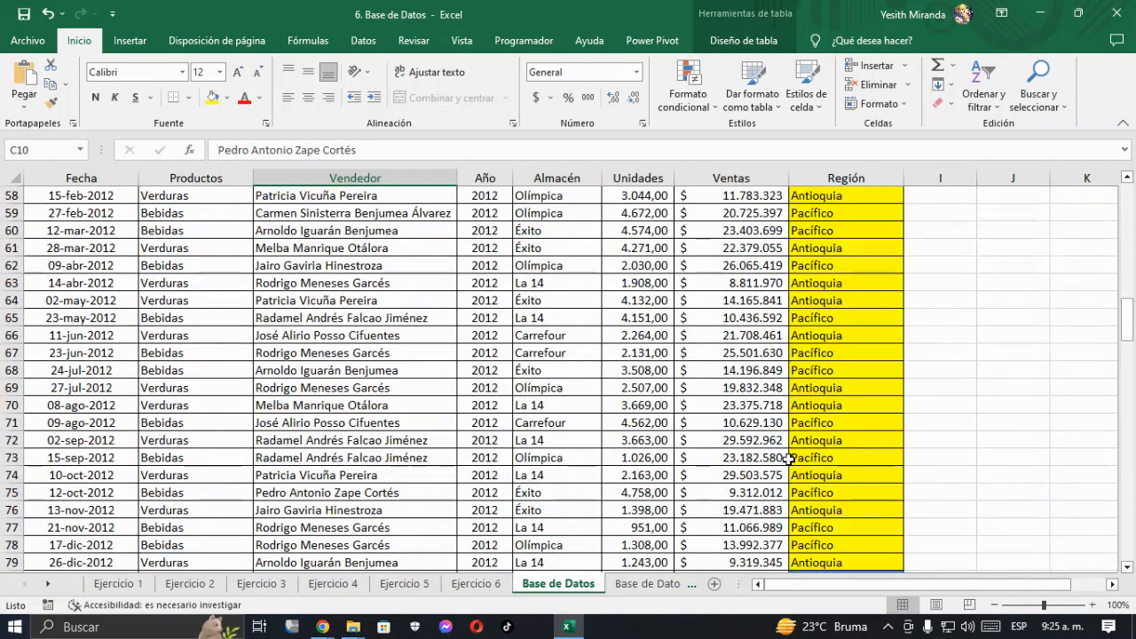
pyautogui.scroll(9, 788, 459)
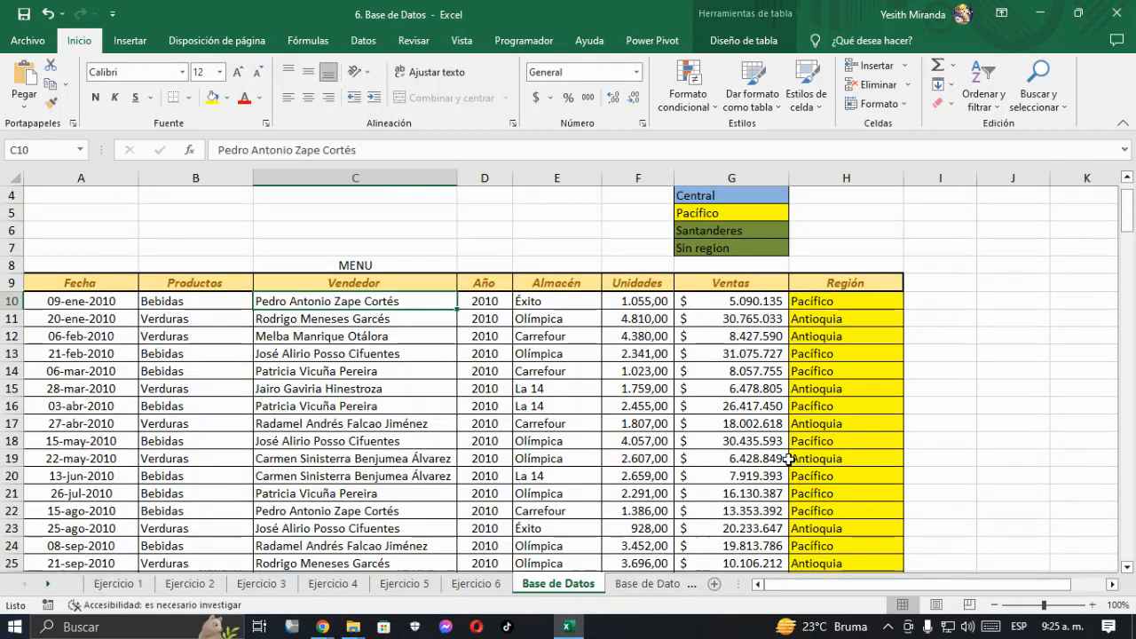
pyautogui.click(767, 303)
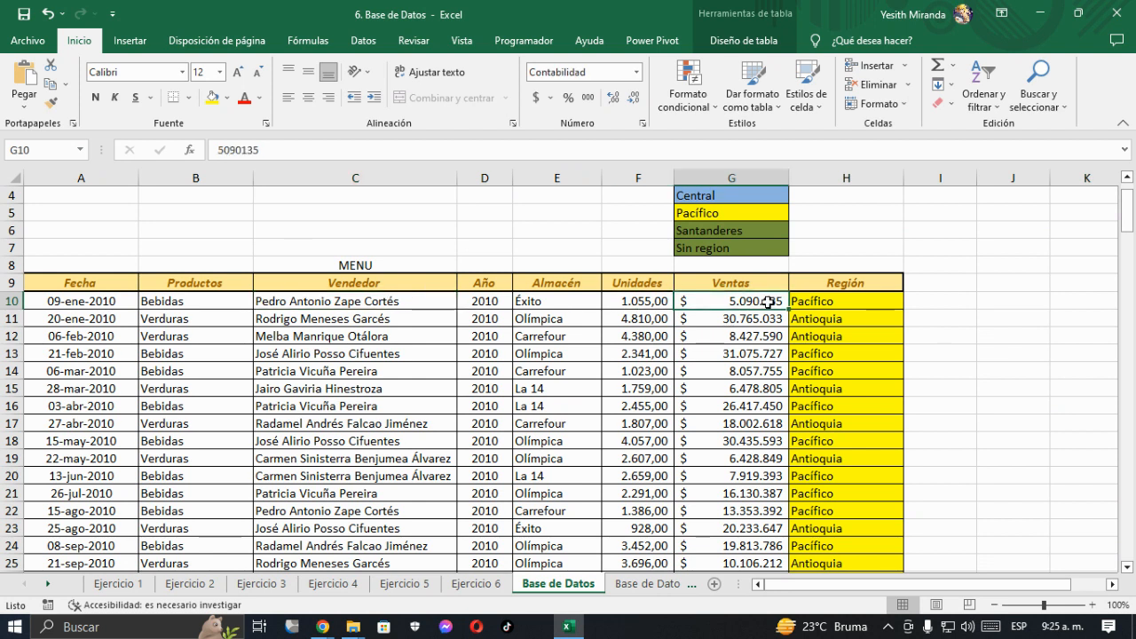
pyautogui.scroll(1, 590, 366)
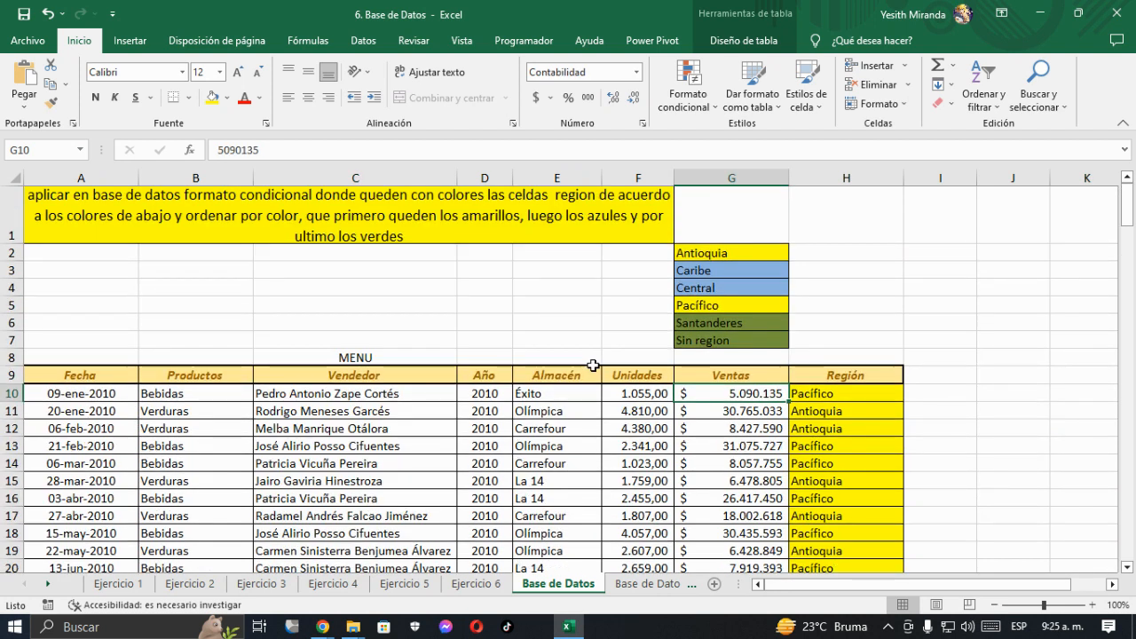